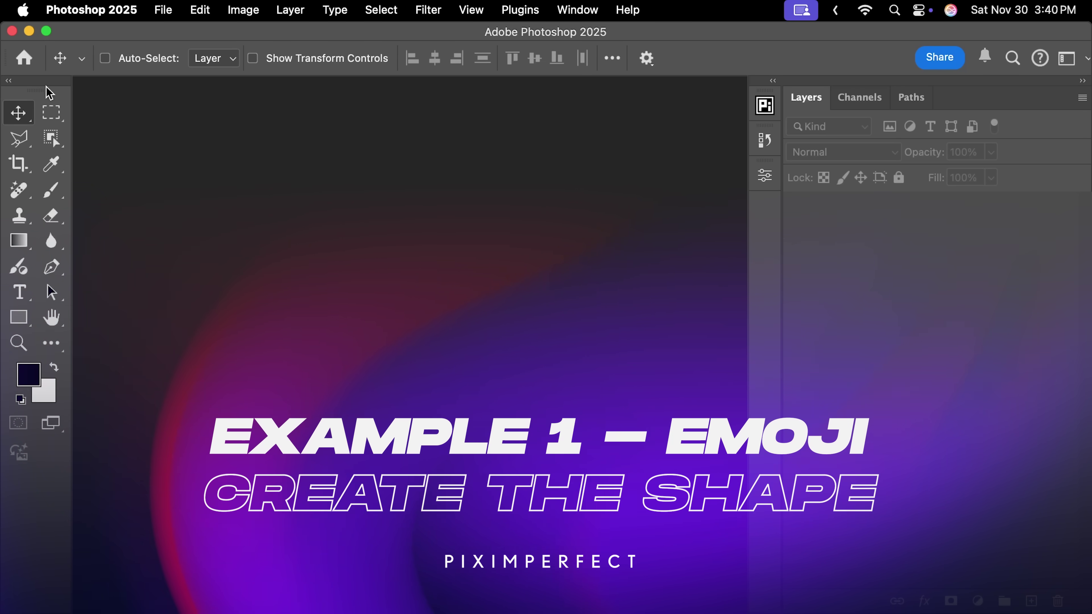
Create a 2000 × 2000 px, 300 ppi white document named Smiley from the Art & Illustration preset.
{"action": "left_click", "coordinate": [163, 10]}
{"action": "left_click", "coordinate": [176, 37]}
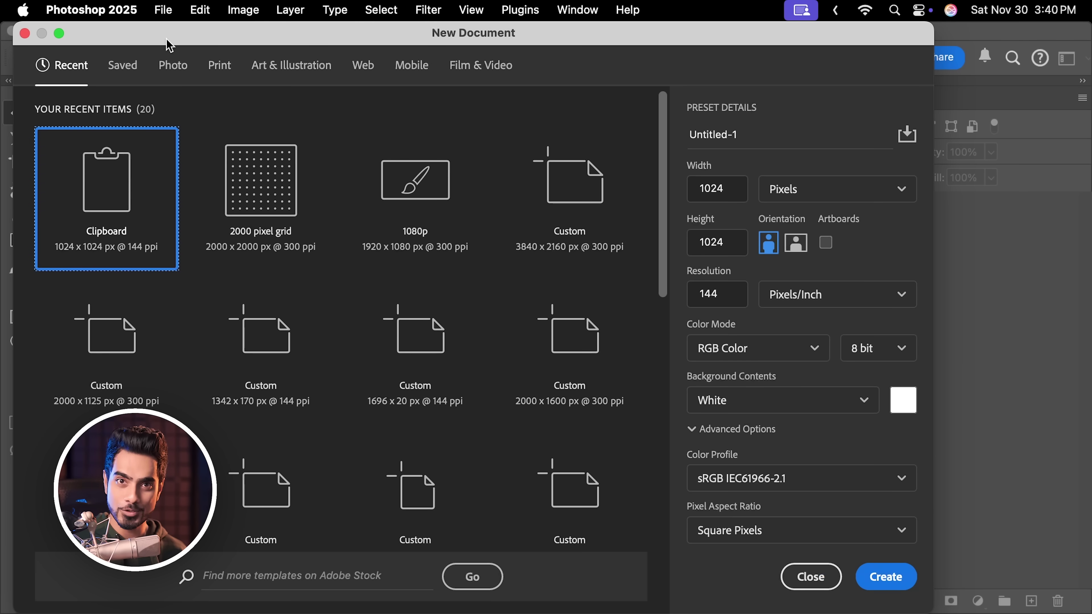
{"action": "left_click", "coordinate": [290, 75]}
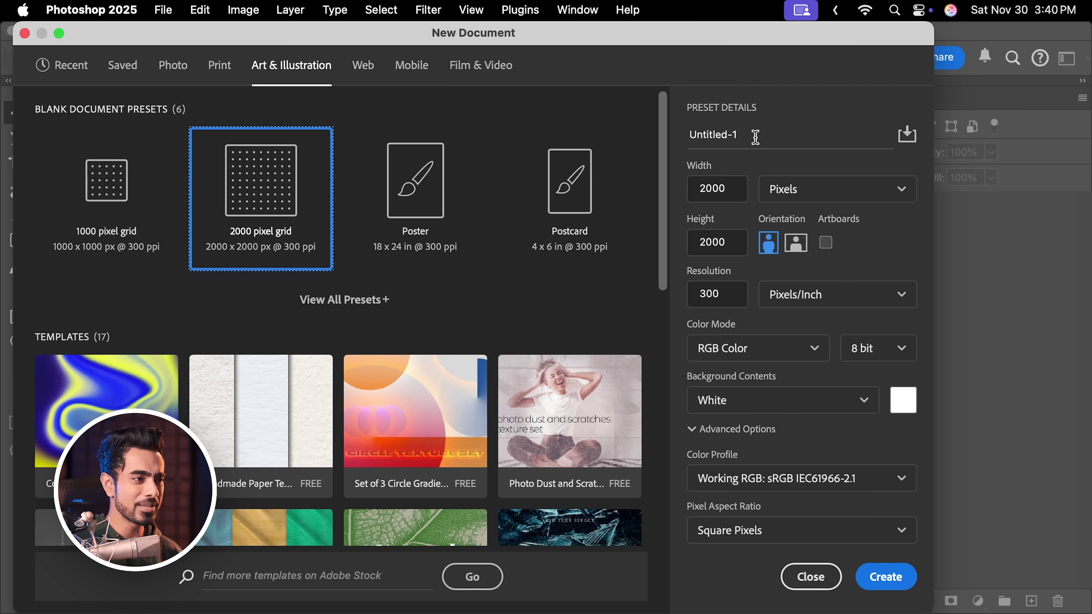
{"action": "left_click", "coordinate": [755, 136]}
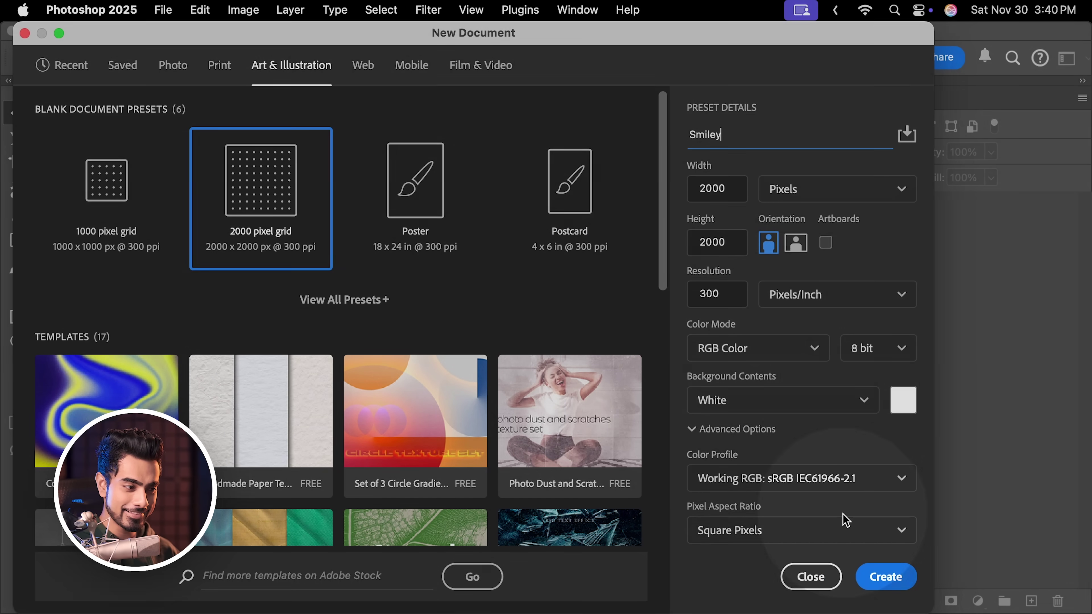
{"action": "left_click", "coordinate": [886, 577]}
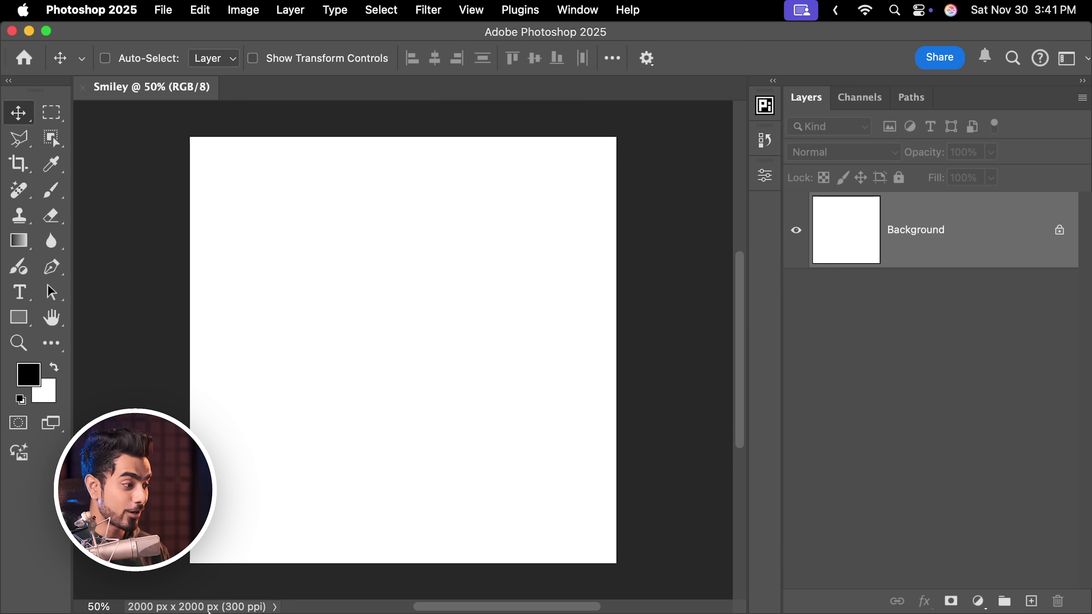
Place Emoji.png centred on the Smiley canvas and scale it up to 122.20%.
{"action": "left_click", "coordinate": [327, 586]}
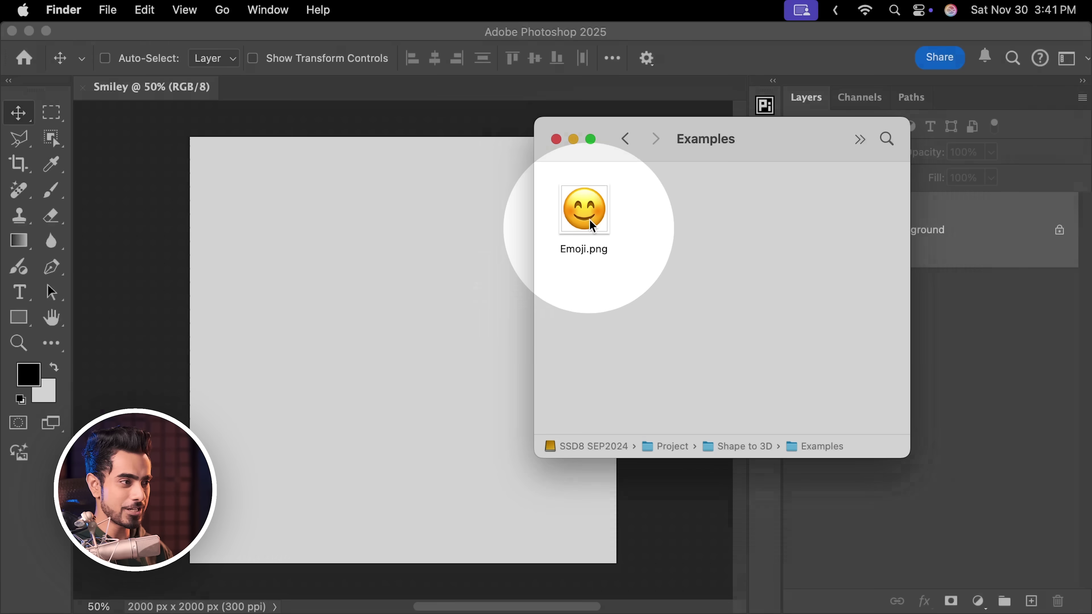
{"action": "left_click_drag", "start_coordinate": [590, 219], "coordinate": [406, 351]}
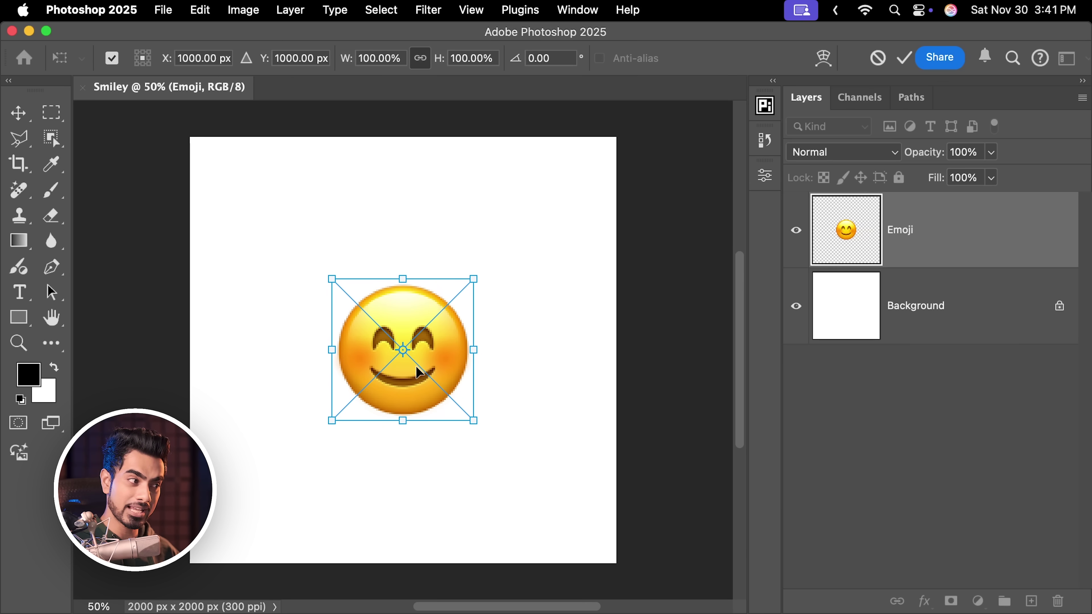
{"action": "left_click_drag", "start_coordinate": [474, 279], "coordinate": [484, 268]}
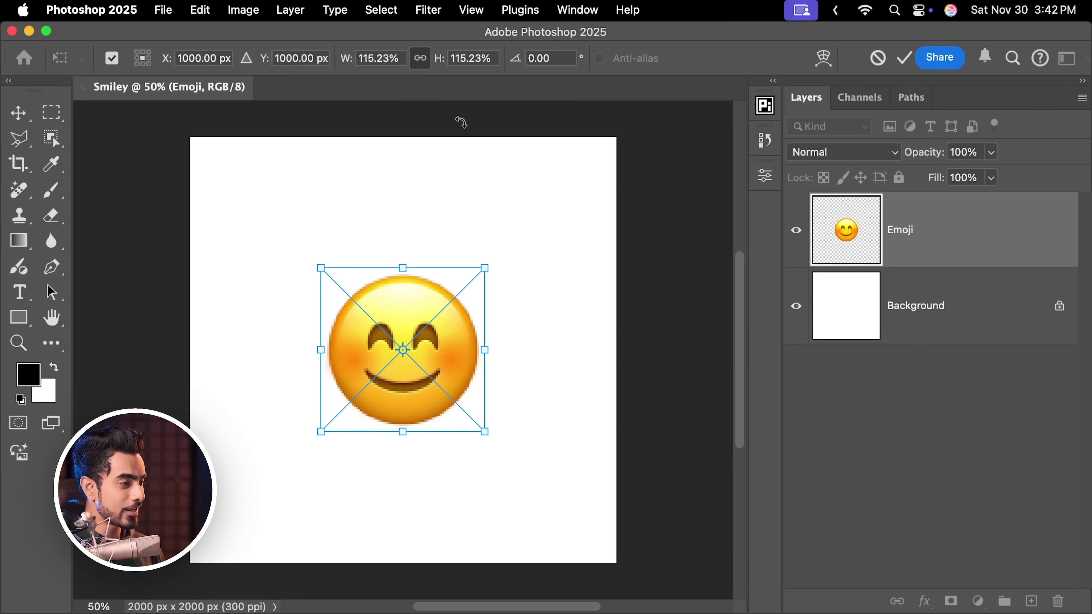
{"action": "left_click_drag", "start_coordinate": [486, 270], "coordinate": [490, 263]}
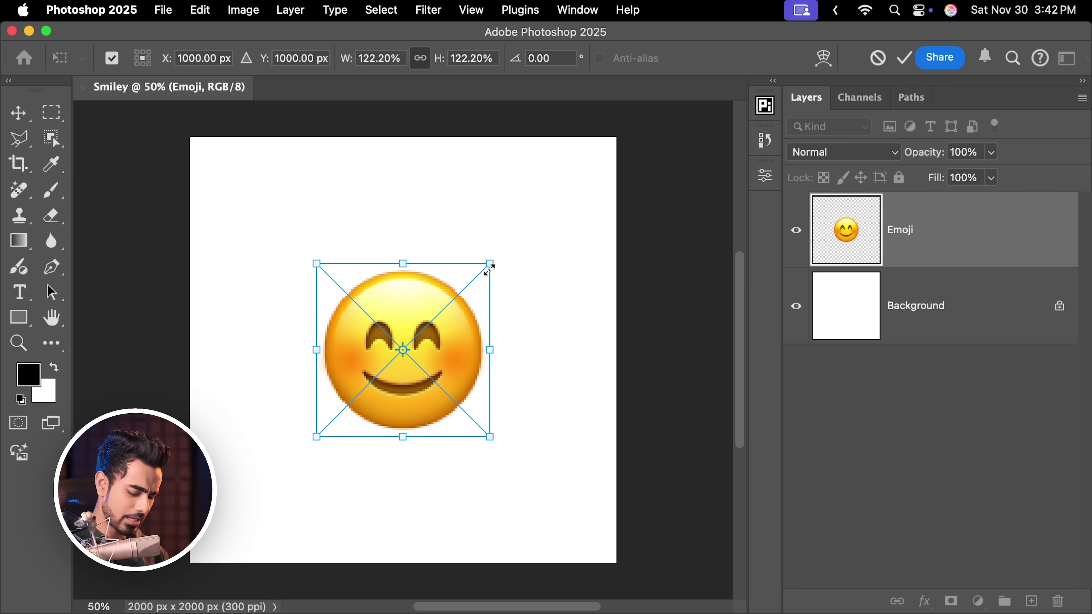
{"action": "key", "text": "Return"}
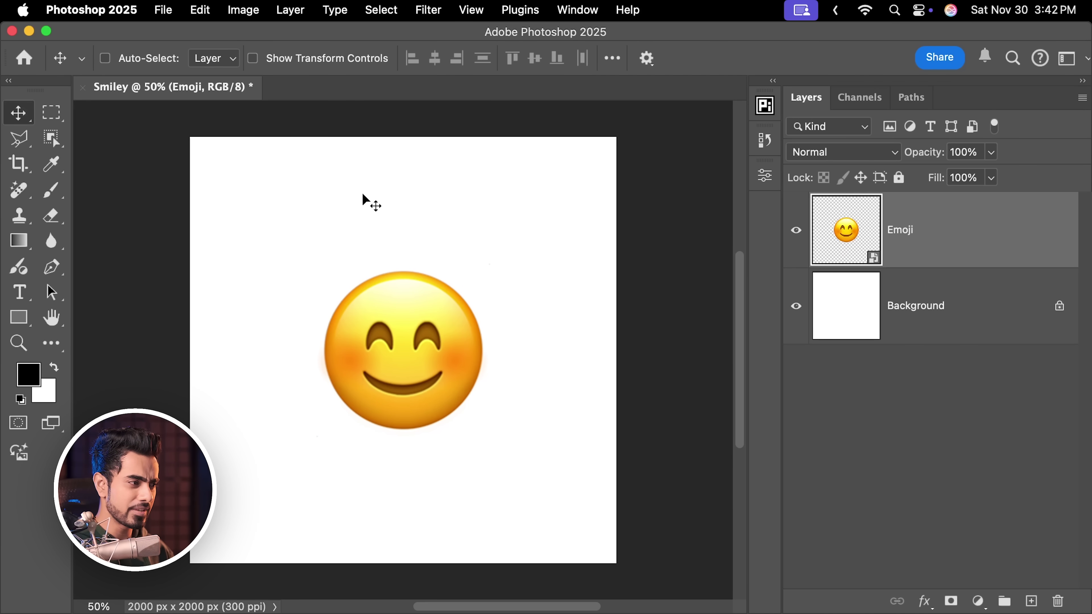
On the Background layer, select the top half of the canvas with the Rectangular Marquee.
{"action": "scroll", "coordinate": [365, 285], "scroll_direction": "down", "scroll_amount": 2}
{"action": "left_click", "coordinate": [943, 304]}
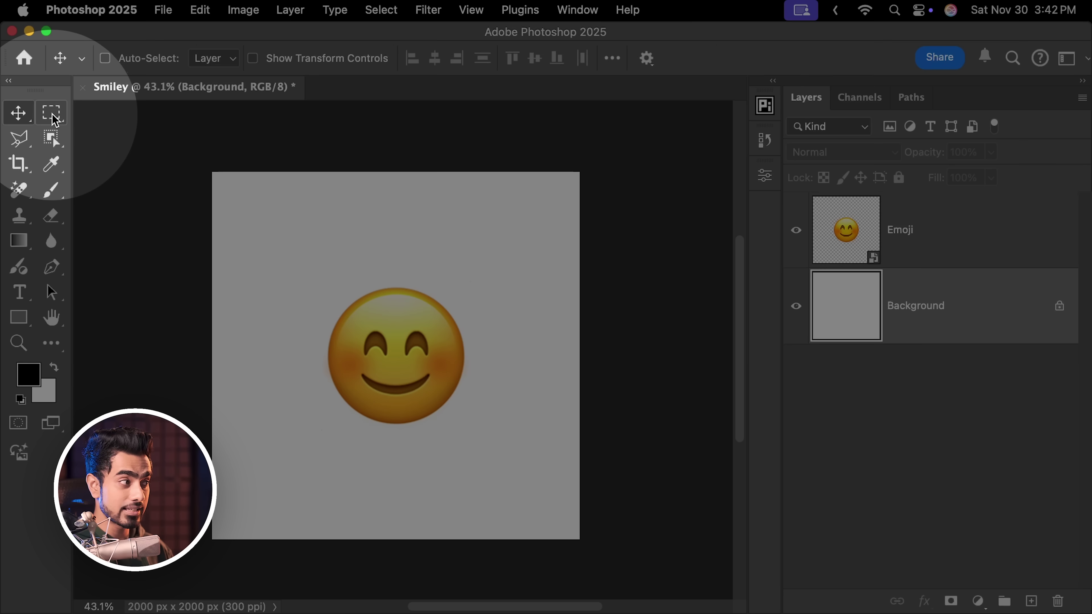
{"action": "left_click", "coordinate": [64, 115]}
{"action": "left_click", "coordinate": [93, 112]}
{"action": "left_click_drag", "start_coordinate": [170, 141], "coordinate": [170, 141]}
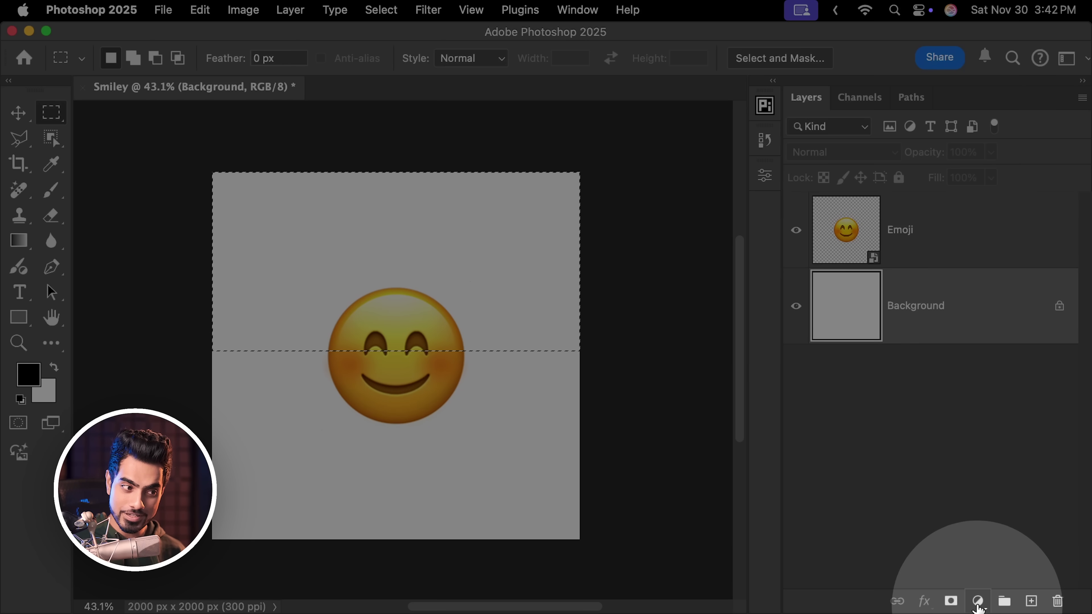
Fill the selection with a light grey (#d6d6d6) Solid Color fill layer.
{"action": "left_click", "coordinate": [978, 600]}
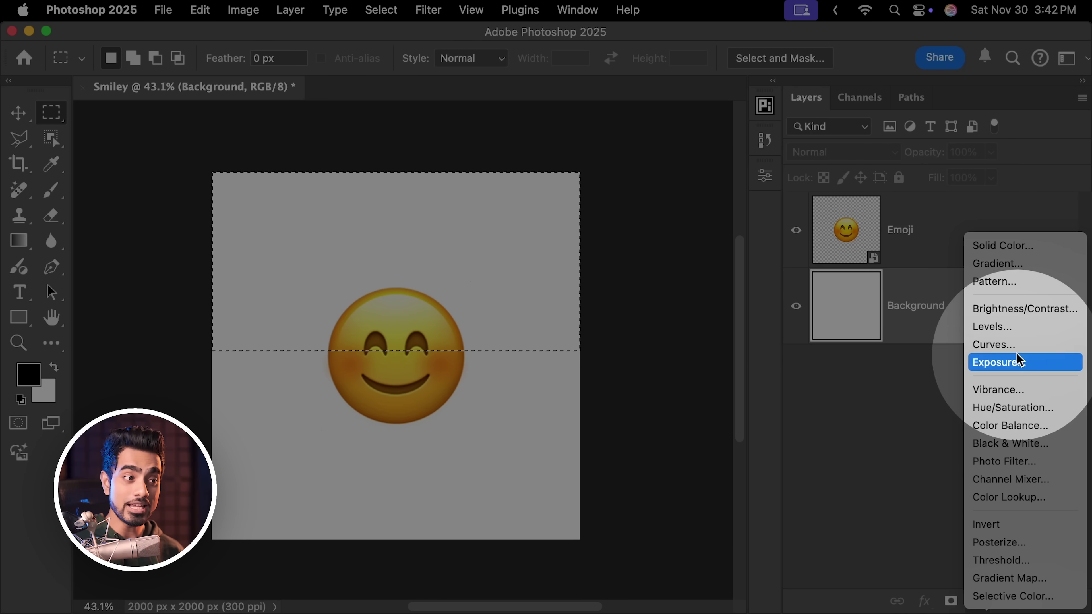
{"action": "left_click", "coordinate": [1006, 245]}
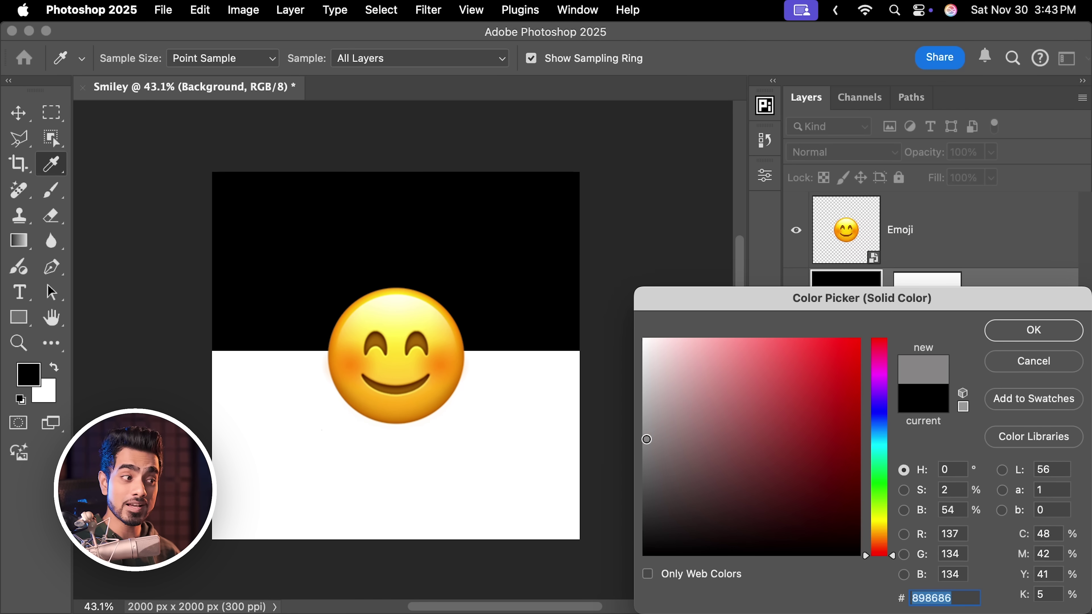
{"action": "left_click_drag", "start_coordinate": [647, 439], "coordinate": [642, 378]}
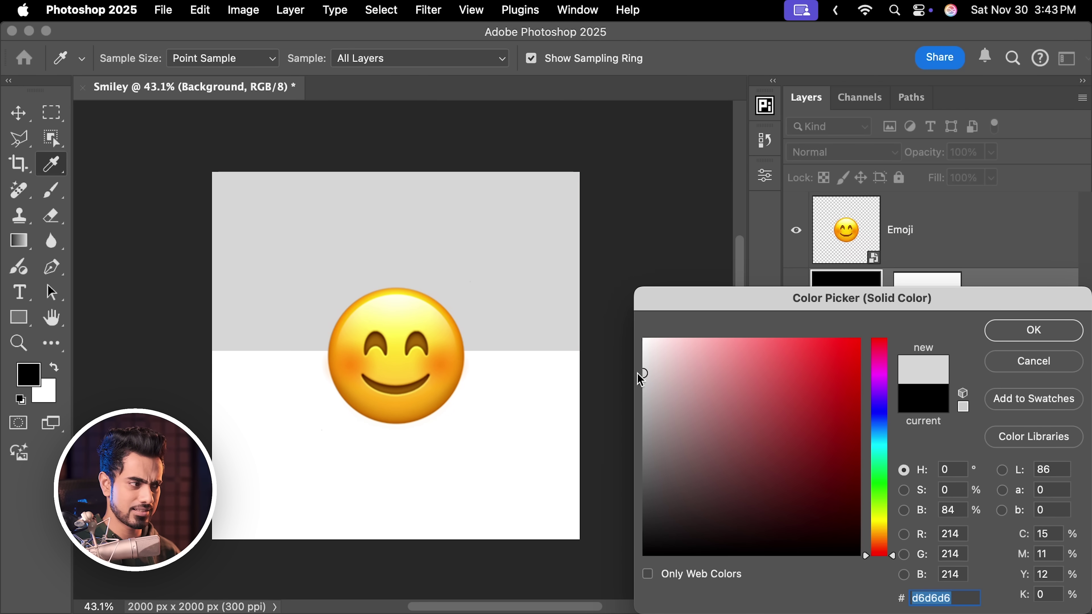
{"action": "left_click", "coordinate": [1010, 329]}
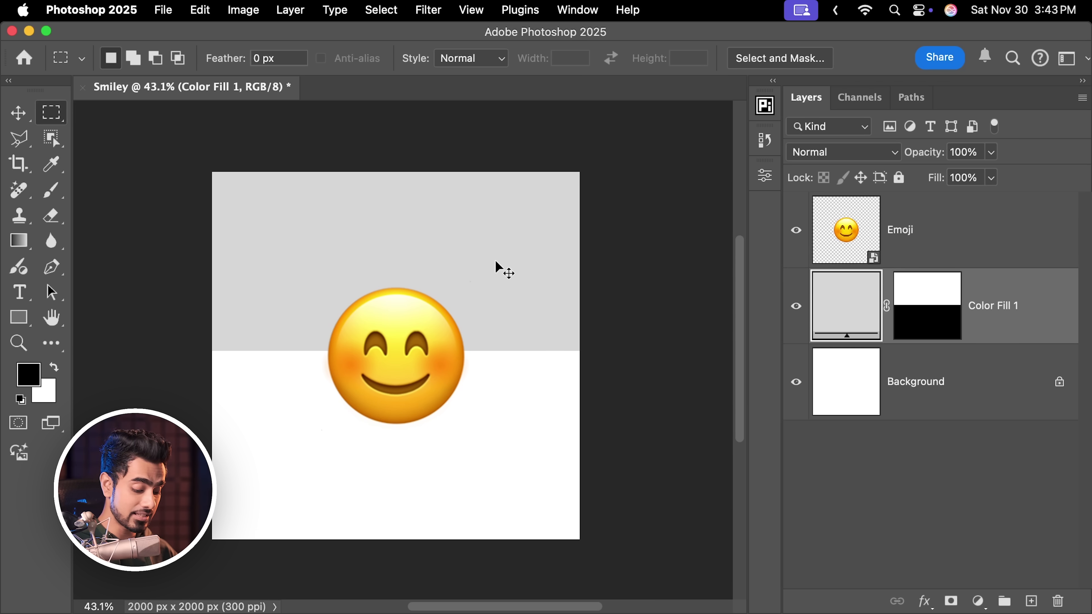
{"action": "scroll", "coordinate": [499, 268], "scroll_direction": "up", "scroll_amount": 3}
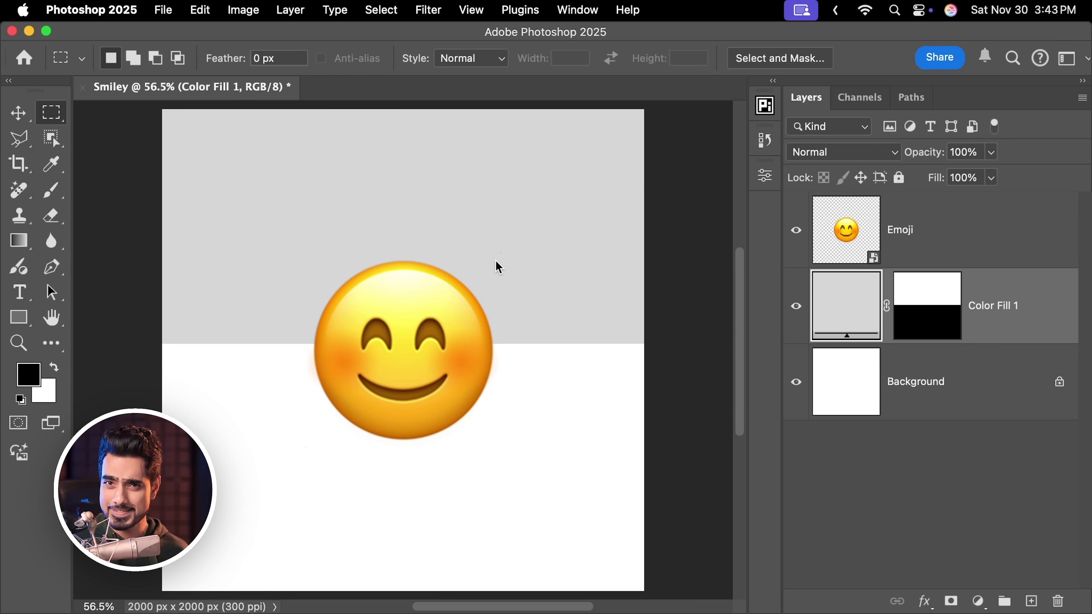
Export the composition as a 2000 × 2000 JPG named Smiley into the Examples folder.
{"action": "left_click", "coordinate": [163, 9]}
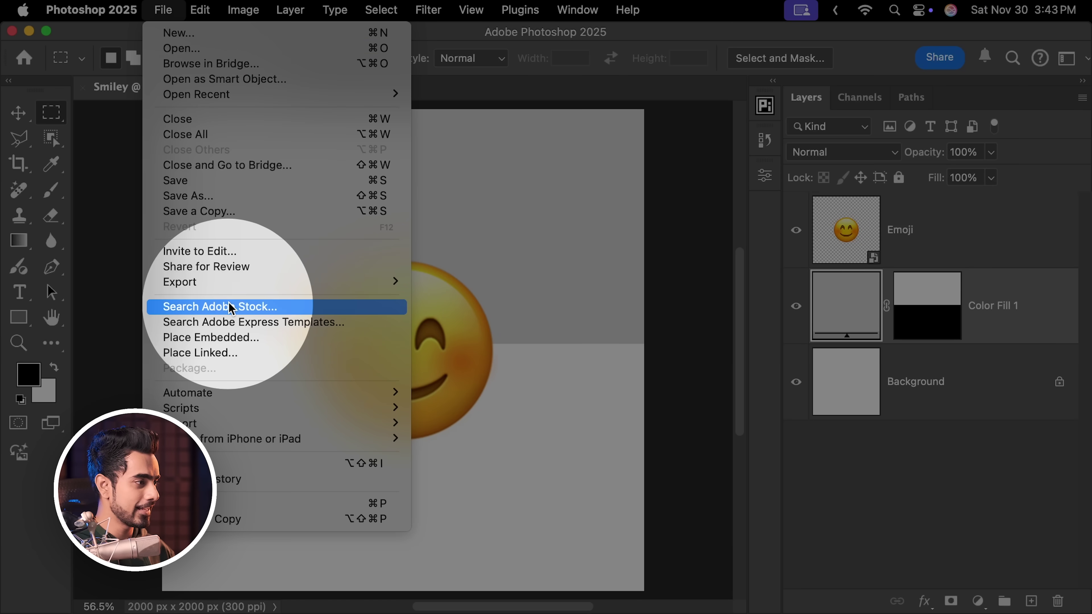
{"action": "mouse_move", "coordinate": [317, 282]}
{"action": "left_click", "coordinate": [471, 299]}
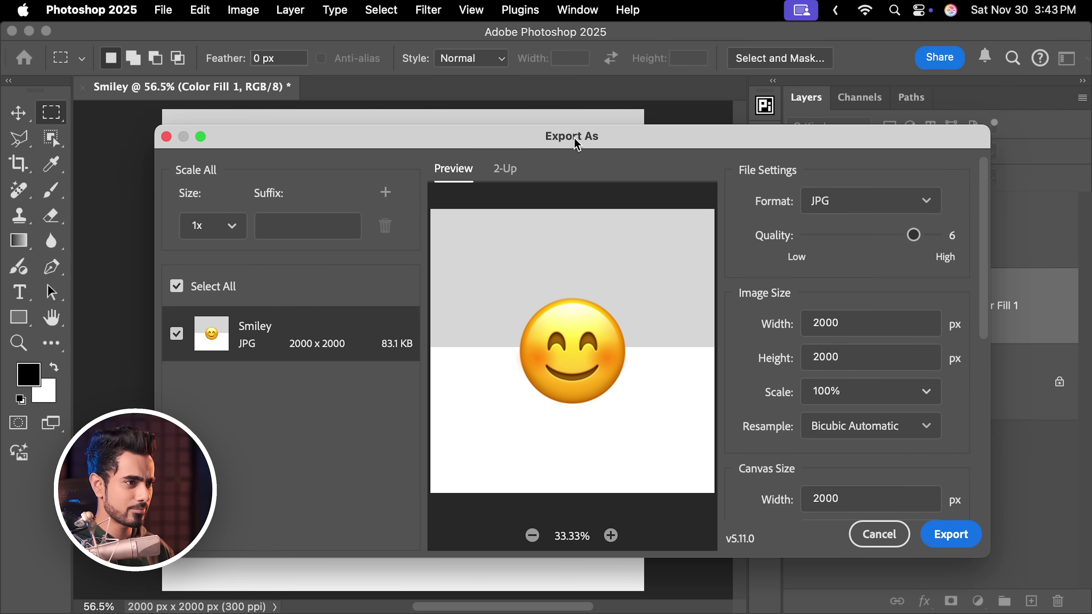
{"action": "scroll", "coordinate": [950, 305], "scroll_direction": "down", "scroll_amount": 5}
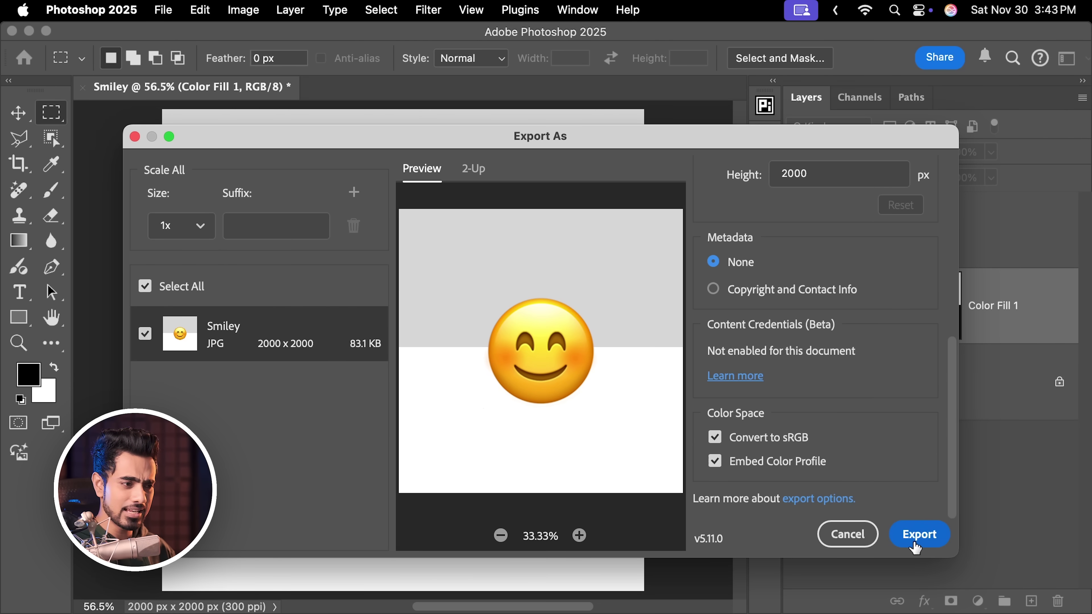
{"action": "left_click", "coordinate": [918, 536]}
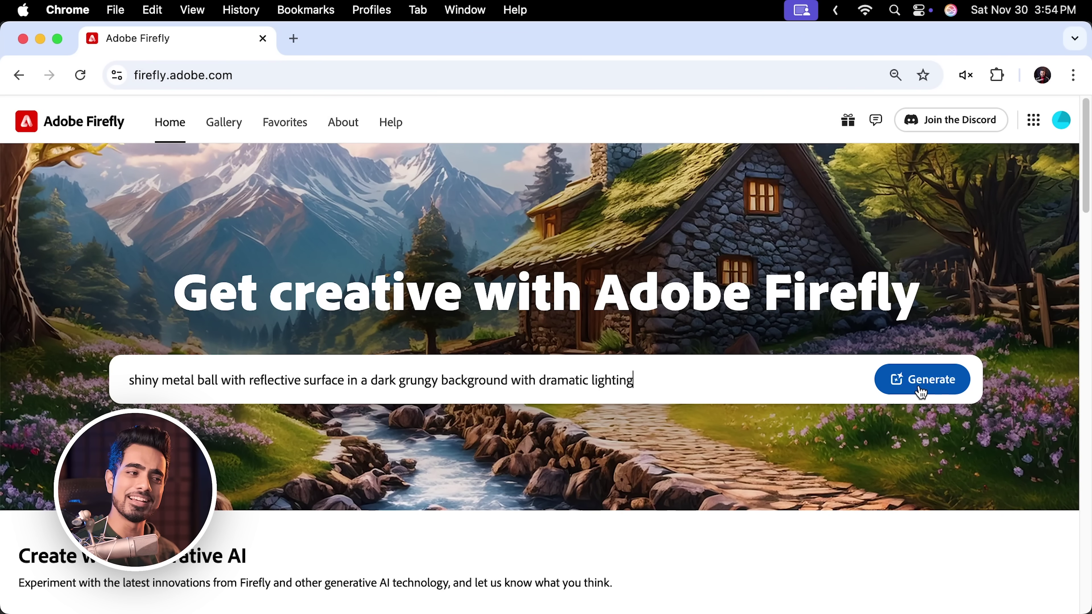
Generate two sets of shiny metal ball images, compare them, and use the first image as style reference.
{"action": "left_click", "coordinate": [915, 384]}
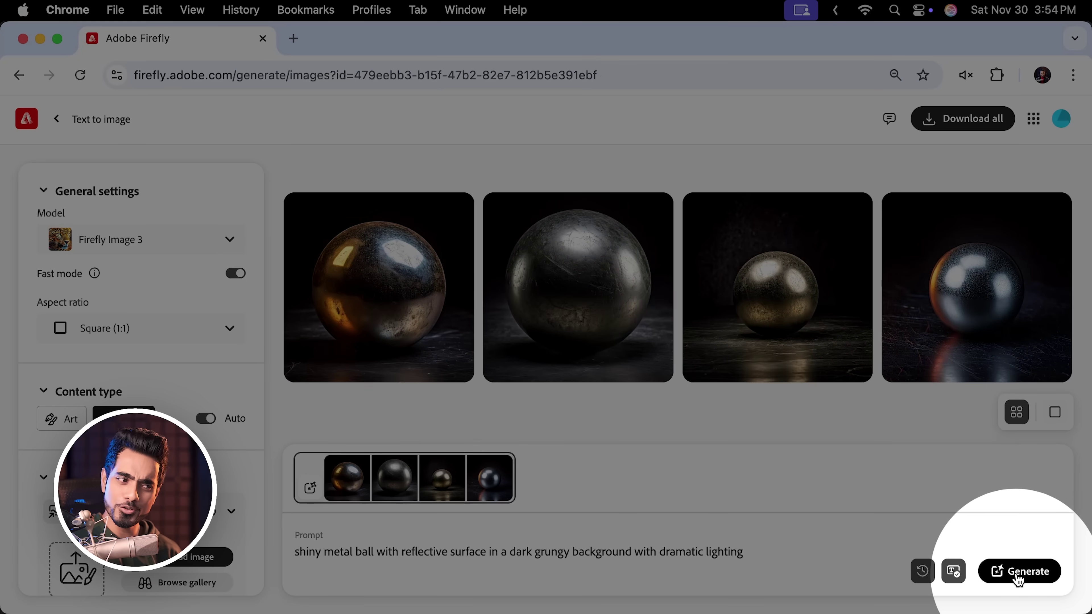
{"action": "left_click", "coordinate": [1019, 571]}
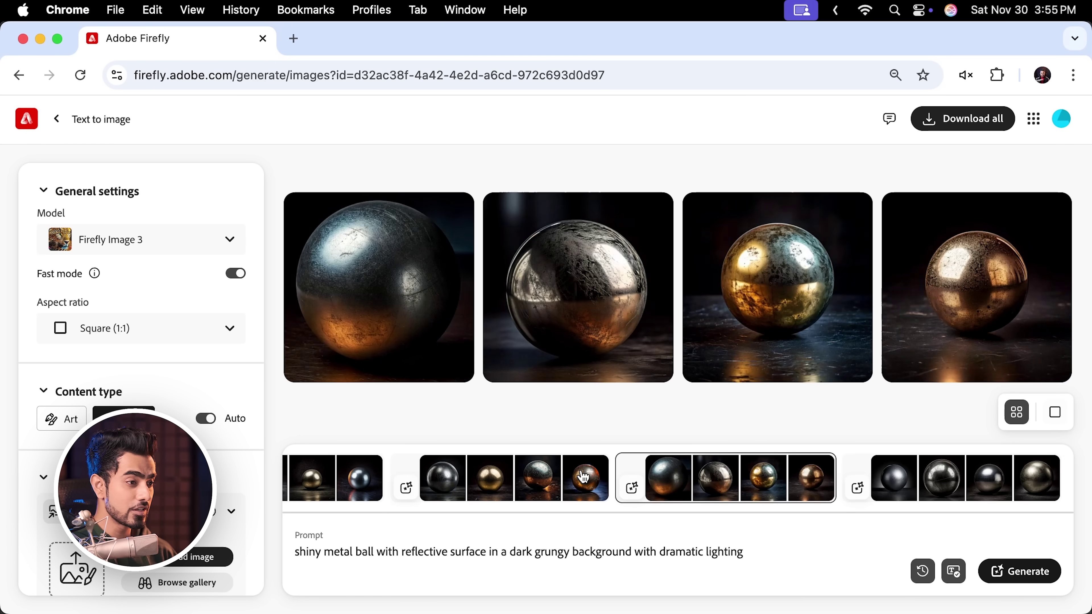
{"action": "left_click", "coordinate": [534, 482]}
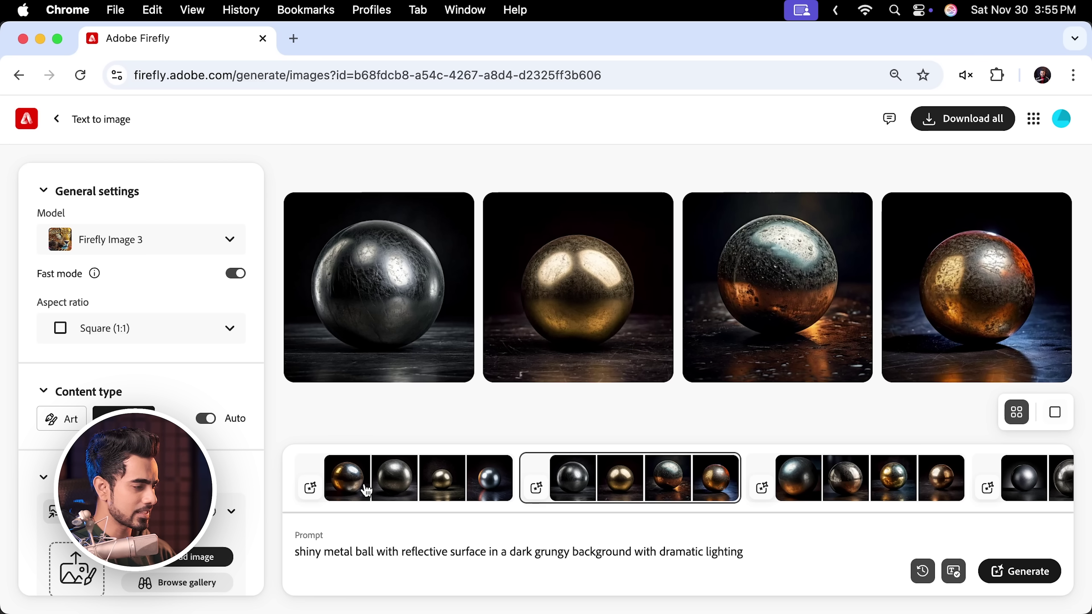
{"action": "left_click", "coordinate": [380, 488]}
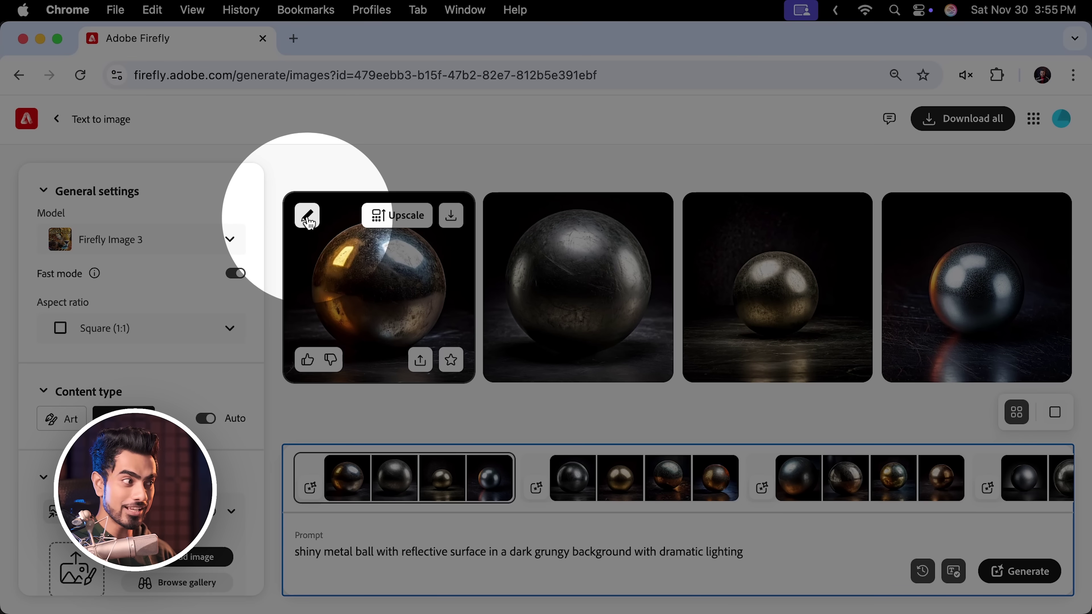
{"action": "left_click", "coordinate": [308, 217]}
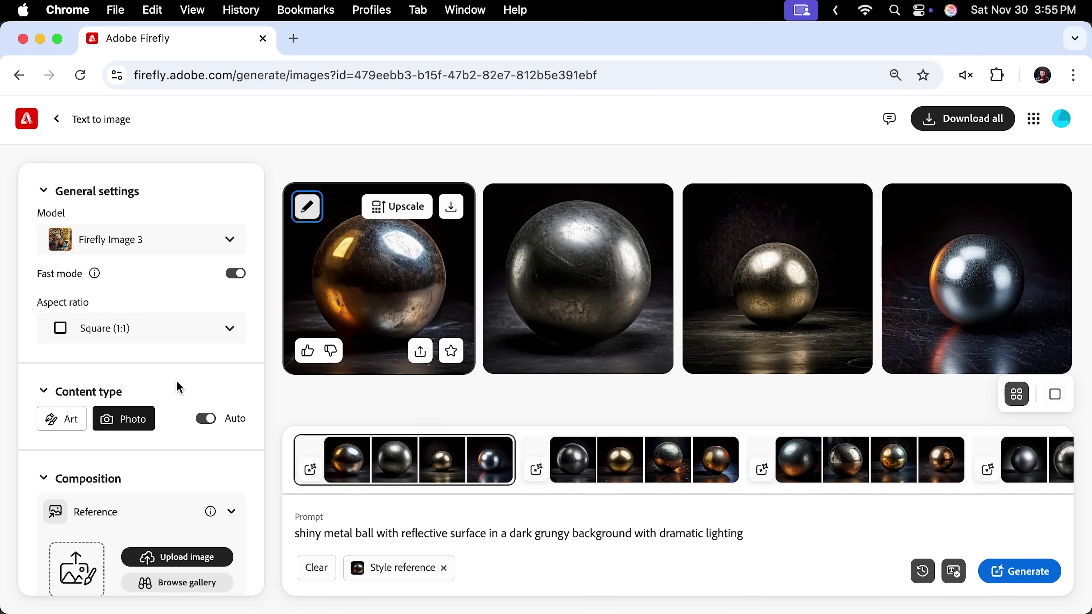
Upload Smiley.jpg as the Firefly composition reference and accept the upload-rights notice.
{"action": "scroll", "coordinate": [188, 394], "scroll_direction": "down", "scroll_amount": 5}
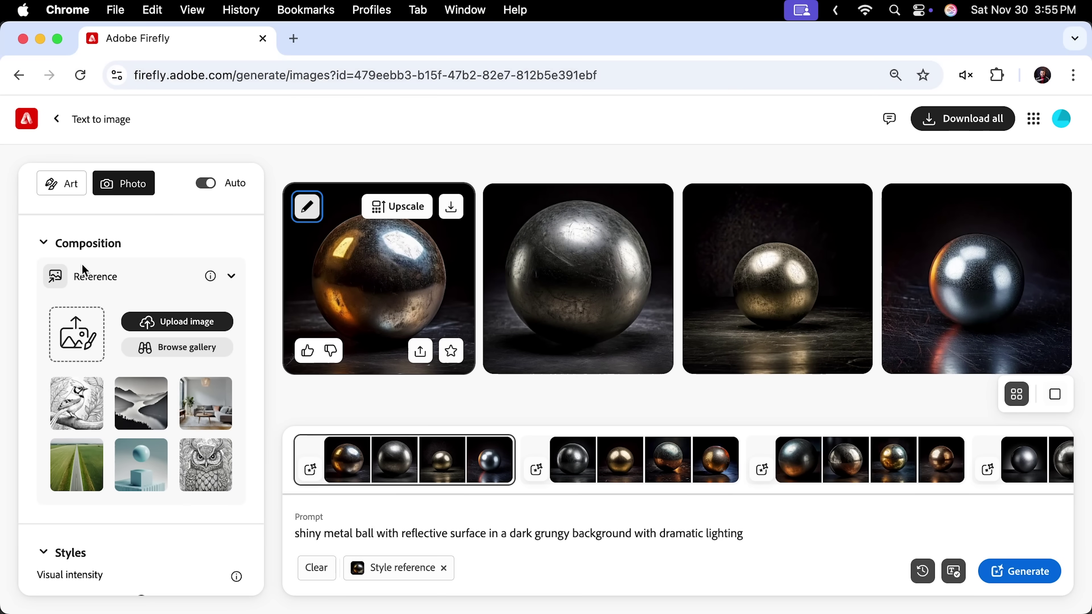
{"action": "left_click", "coordinate": [79, 337]}
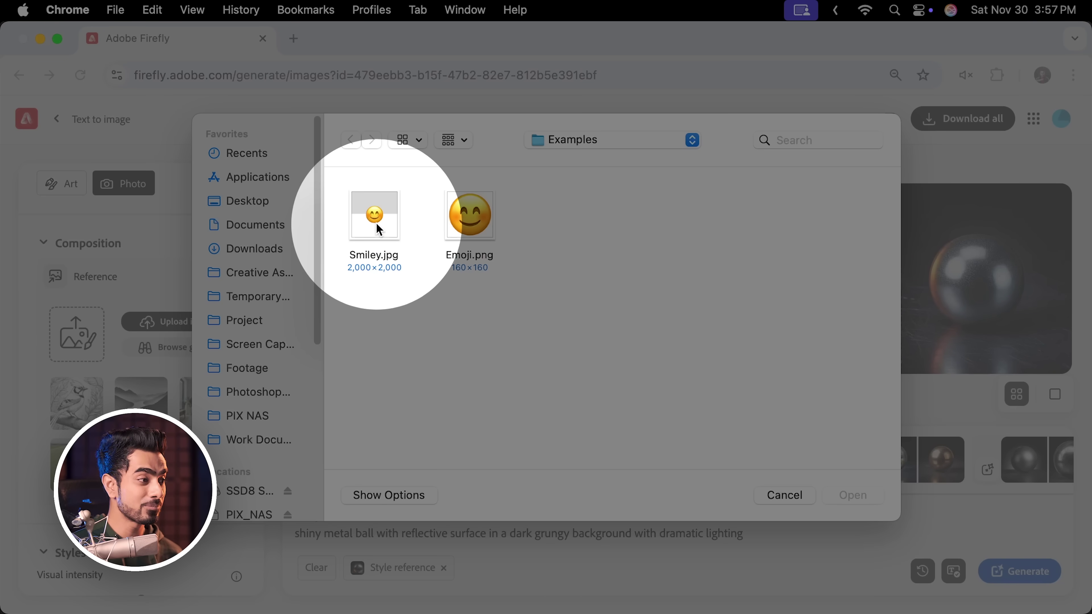
{"action": "left_click", "coordinate": [377, 225]}
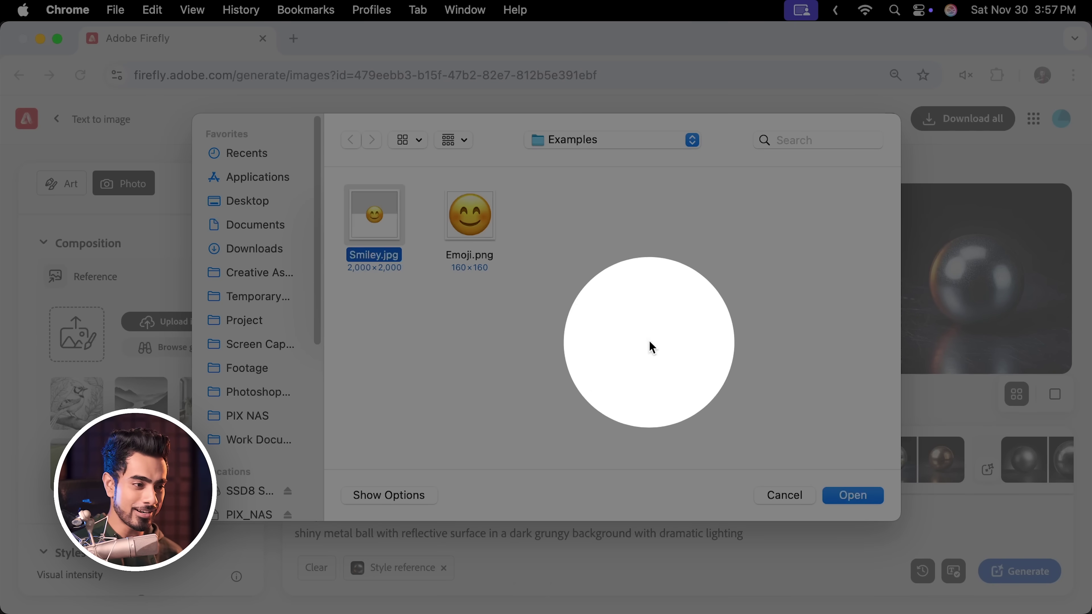
{"action": "left_click", "coordinate": [847, 501]}
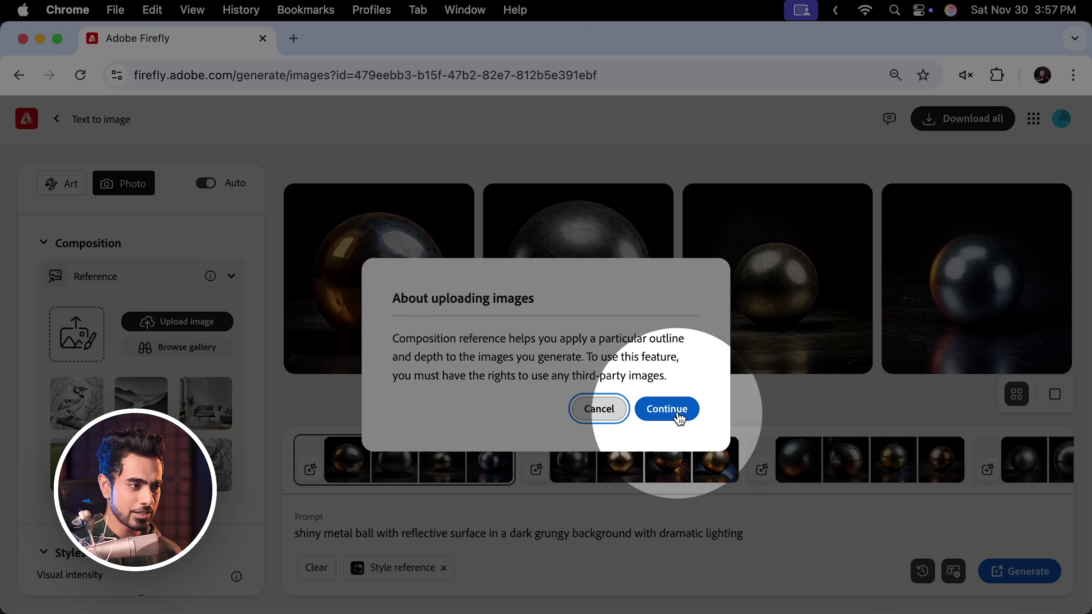
{"action": "left_click", "coordinate": [667, 409]}
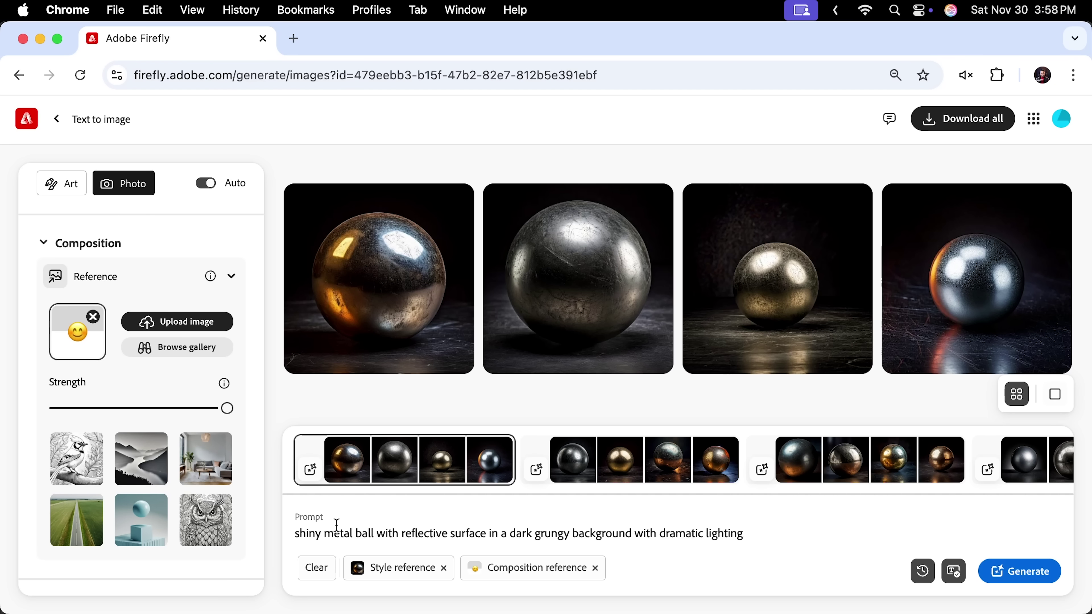
Add 'emoji' and floor spotlight lighting to the prompt, generate, and upscale the second result.
{"action": "type", "text": "emoji"}
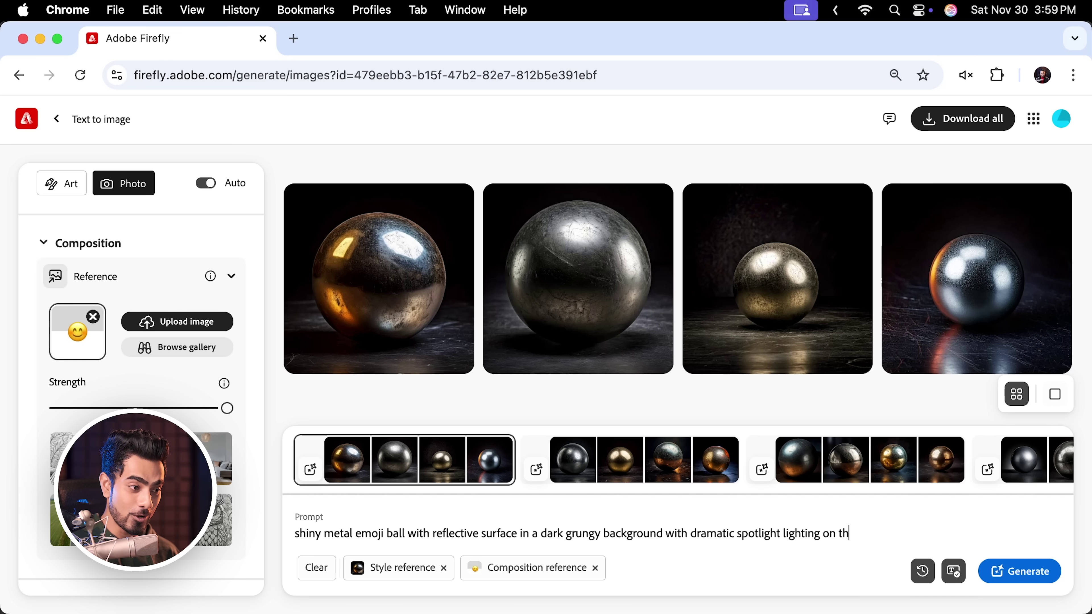
{"action": "left_click", "coordinate": [1019, 568]}
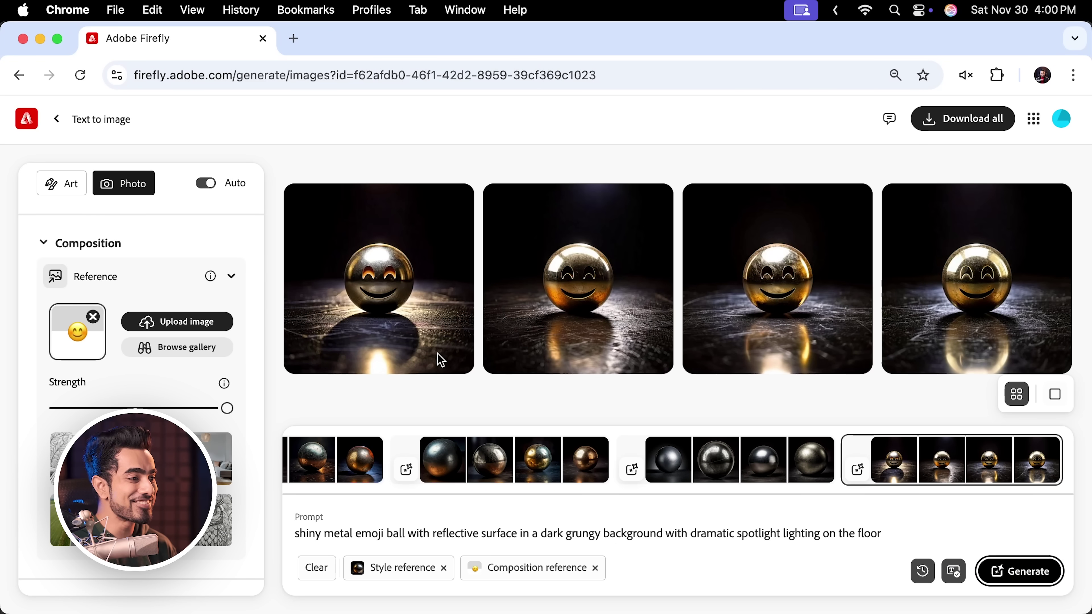
{"action": "mouse_move", "coordinate": [375, 303]}
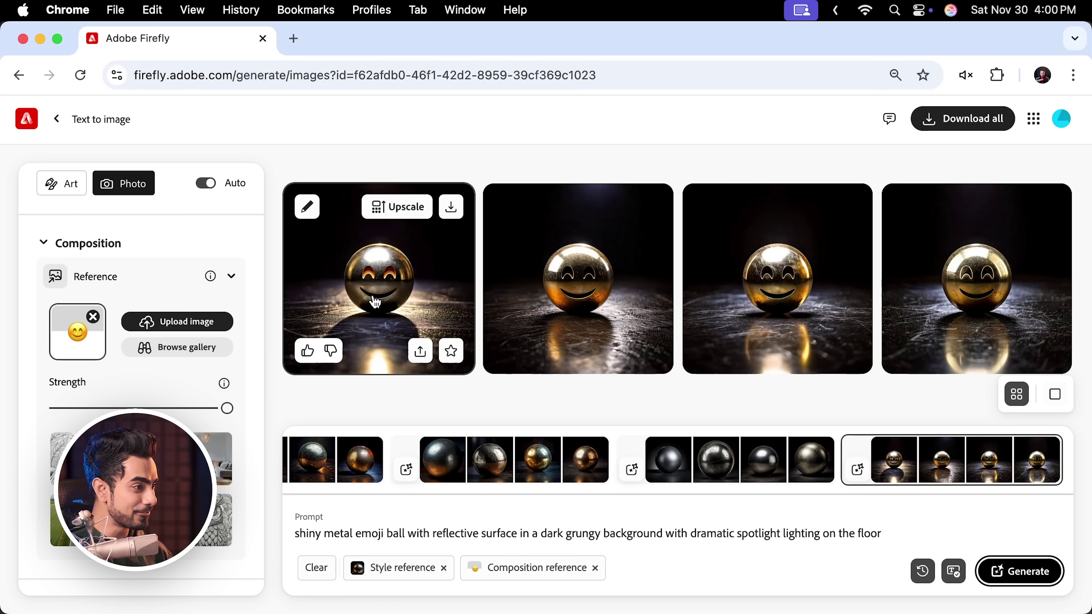
{"action": "mouse_move", "coordinate": [582, 308]}
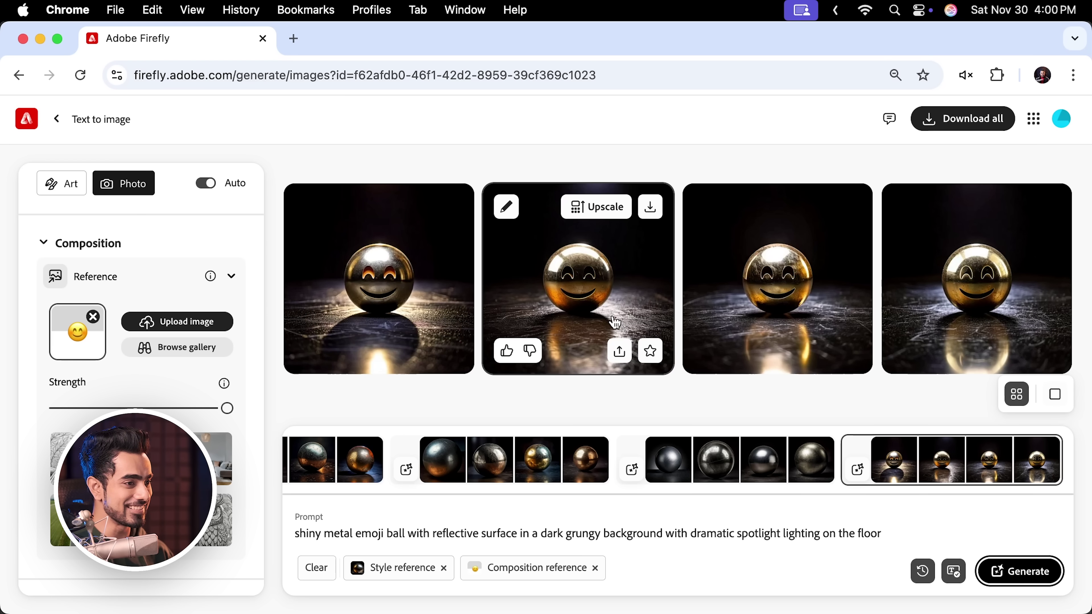
{"action": "left_click", "coordinate": [551, 339]}
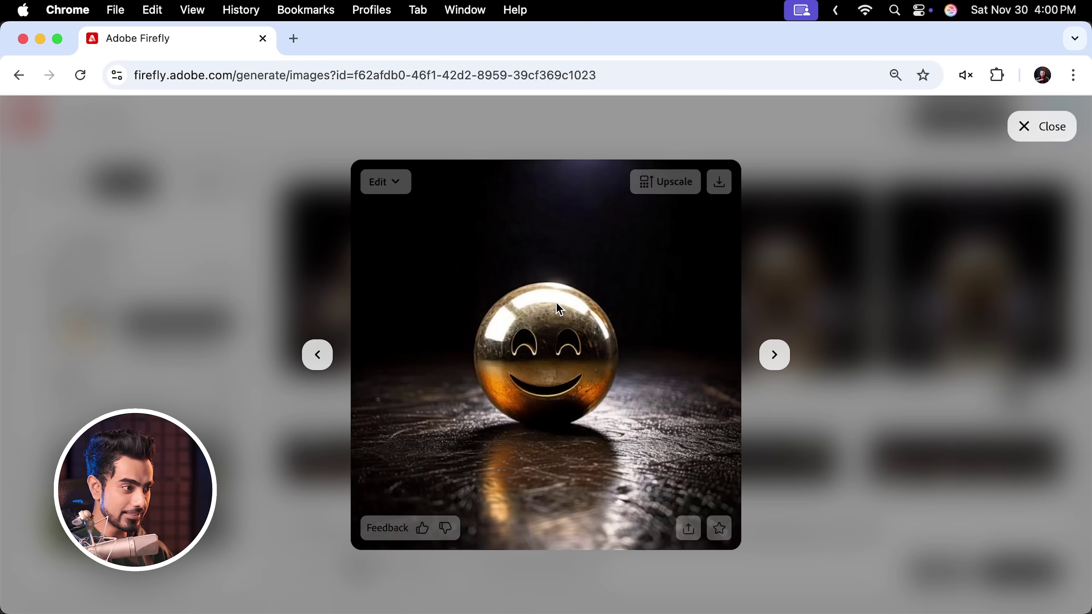
{"action": "left_click", "coordinate": [660, 183]}
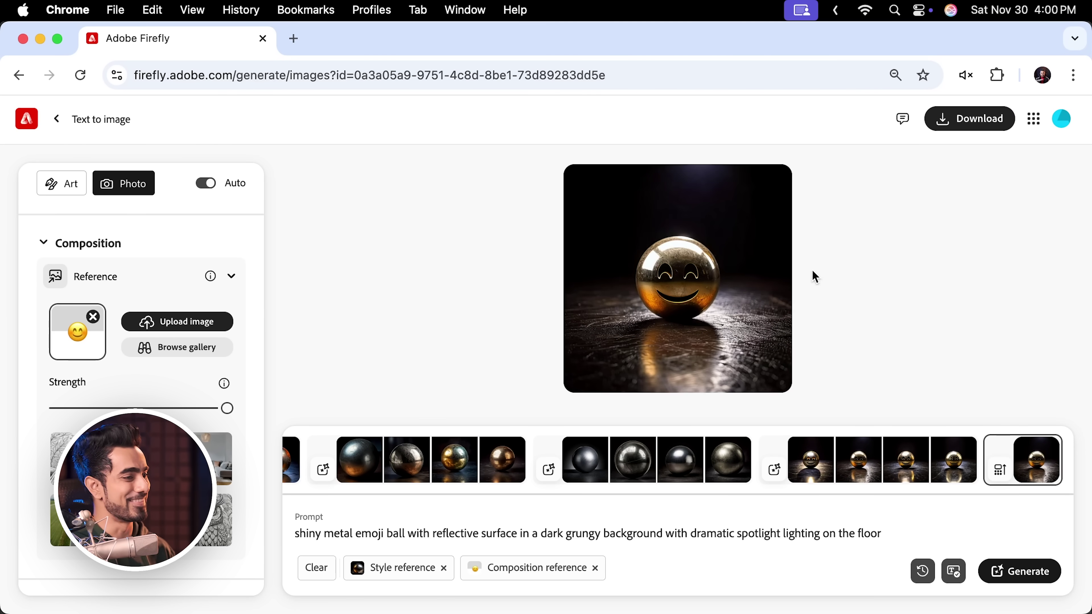
View the upscaled emoji ball image, then generate a fresh batch of four images.
{"action": "left_click", "coordinate": [765, 286]}
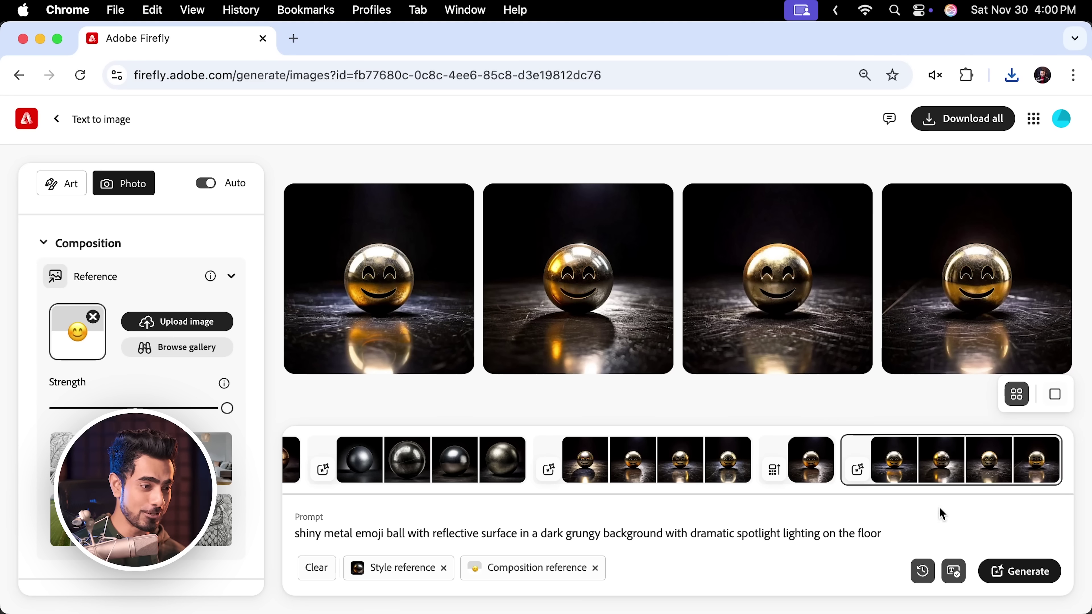
{"action": "left_click", "coordinate": [1020, 571]}
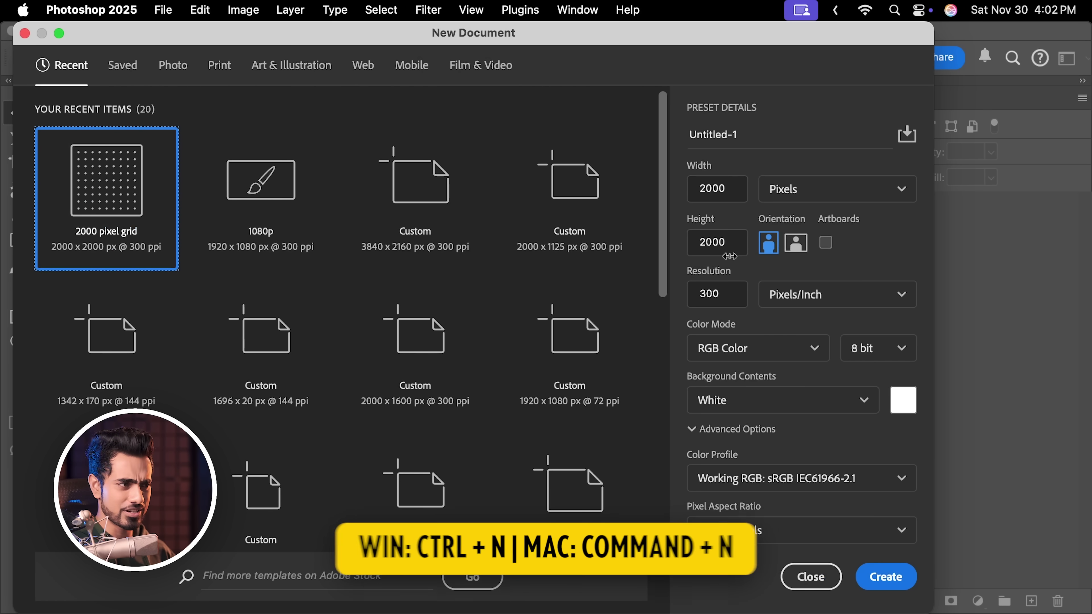
Create a new 2000 × 2000 px document from the Art & Illustration 2000 pixel grid preset.
{"action": "left_click", "coordinate": [304, 78]}
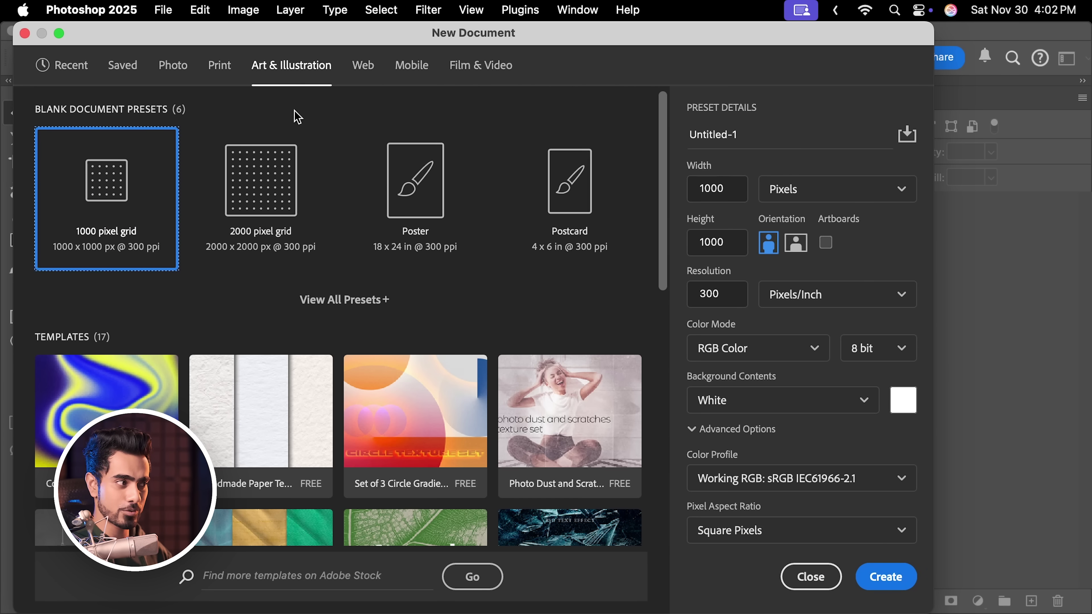
{"action": "left_click", "coordinate": [275, 258]}
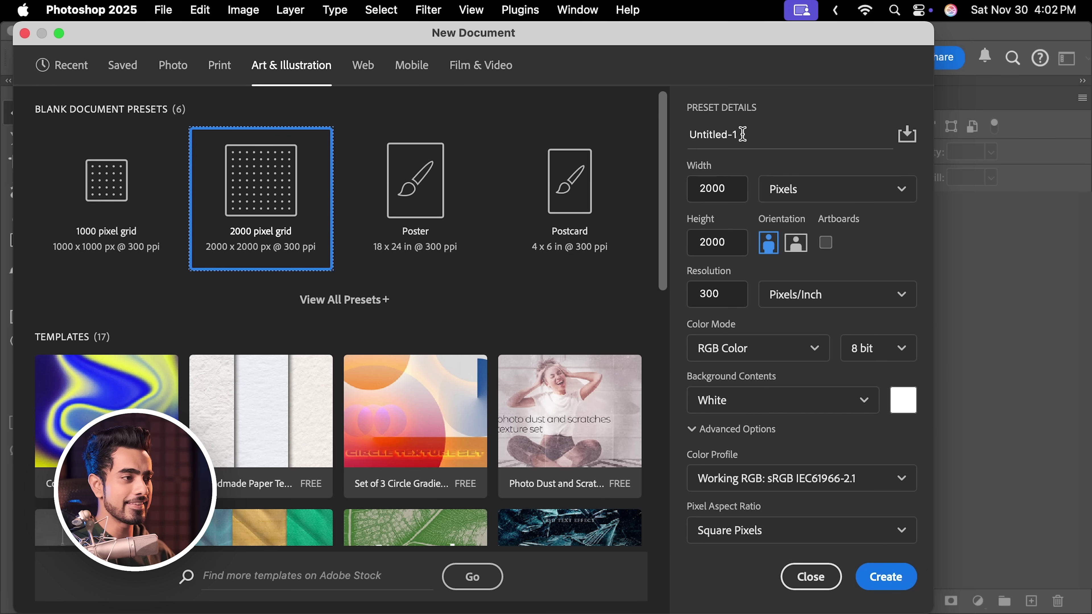
{"action": "left_click_drag", "start_coordinate": [743, 134], "coordinate": [673, 142]}
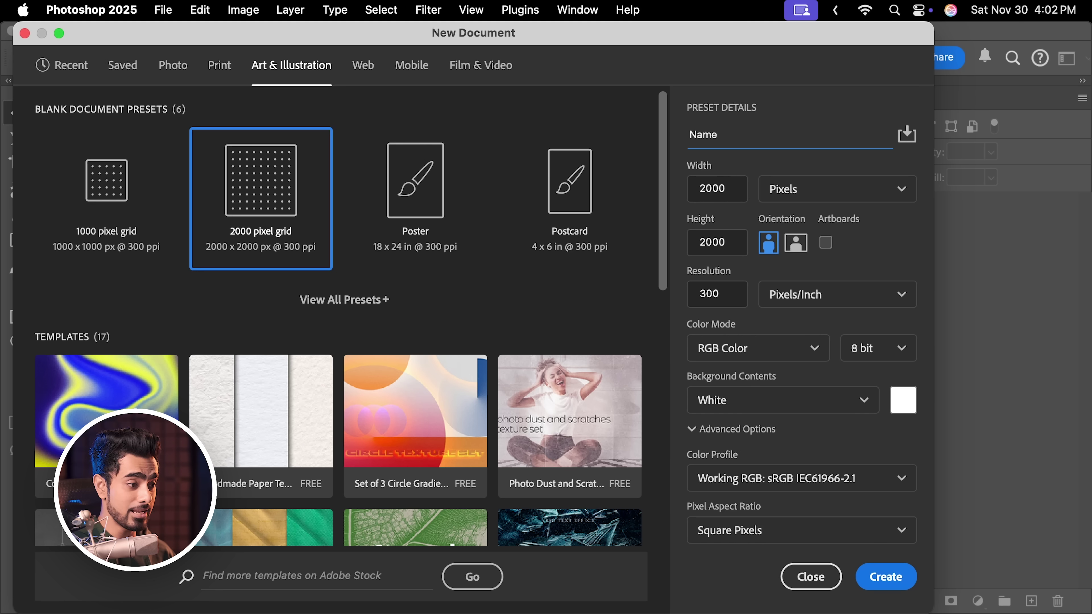
{"action": "left_click", "coordinate": [885, 577]}
Type 'UD' on the canvas and enlarge it, centred, with Free Transform.
{"action": "left_click", "coordinate": [19, 292]}
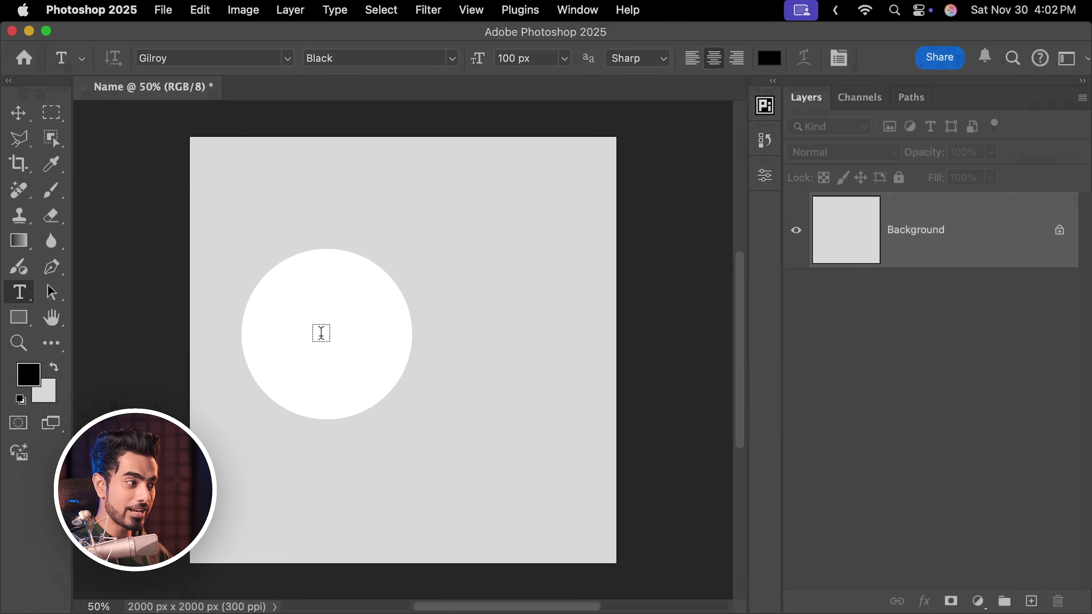
{"action": "left_click", "coordinate": [317, 331]}
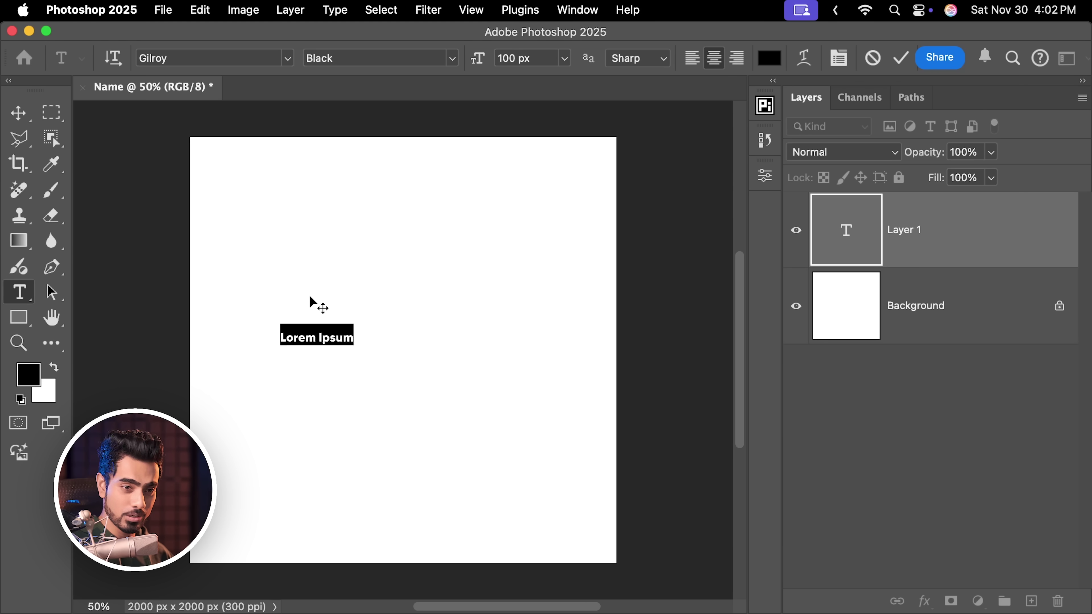
{"action": "type", "text": "u"}
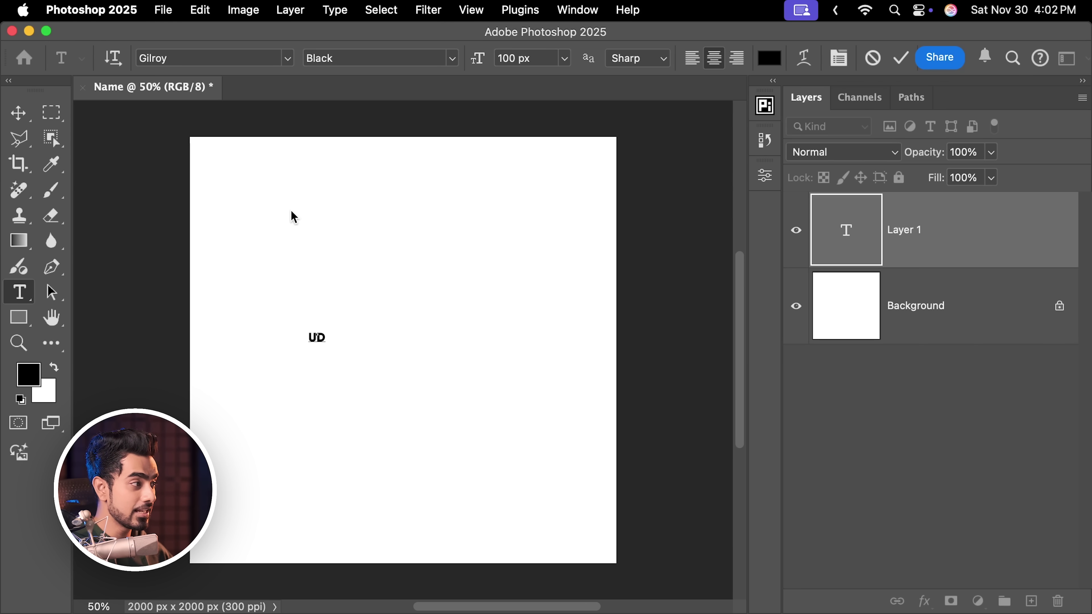
{"action": "left_click", "coordinate": [19, 112]}
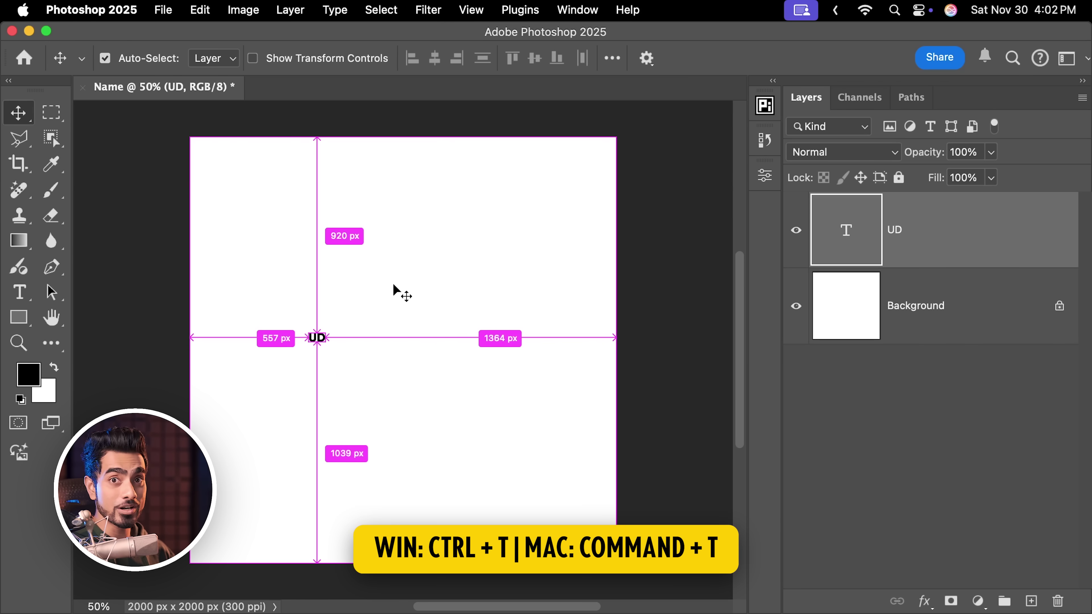
{"action": "key", "text": "super+t"}
{"action": "left_click_drag", "start_coordinate": [331, 321], "coordinate": [507, 178]}
{"action": "left_click_drag", "start_coordinate": [514, 339], "coordinate": [583, 408]}
{"action": "left_click_drag", "start_coordinate": [513, 316], "coordinate": [471, 372]}
{"action": "left_click_drag", "start_coordinate": [540, 236], "coordinate": [512, 254]}
{"action": "key", "text": "Return"}
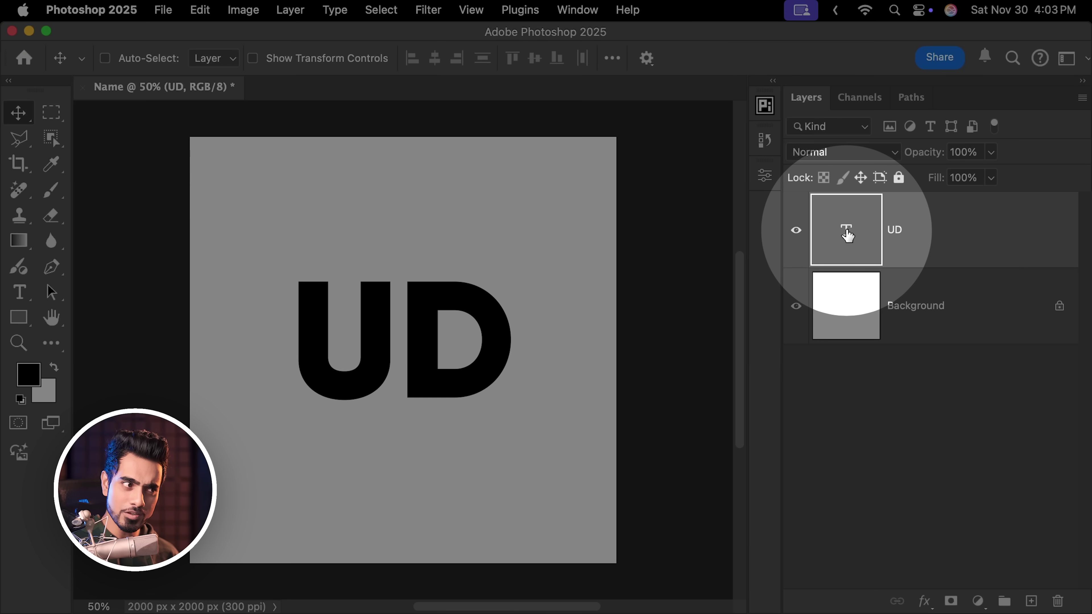
Recolour the UD text grey and quick-export the document as a PNG named Name 2D.
{"action": "double_click", "coordinate": [846, 232]}
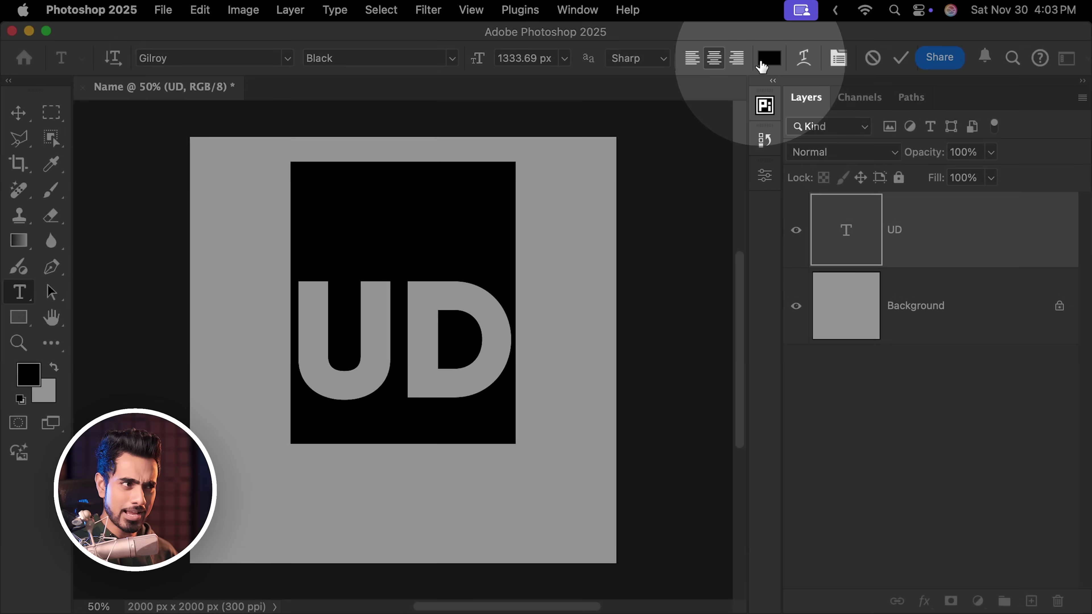
{"action": "left_click", "coordinate": [770, 58]}
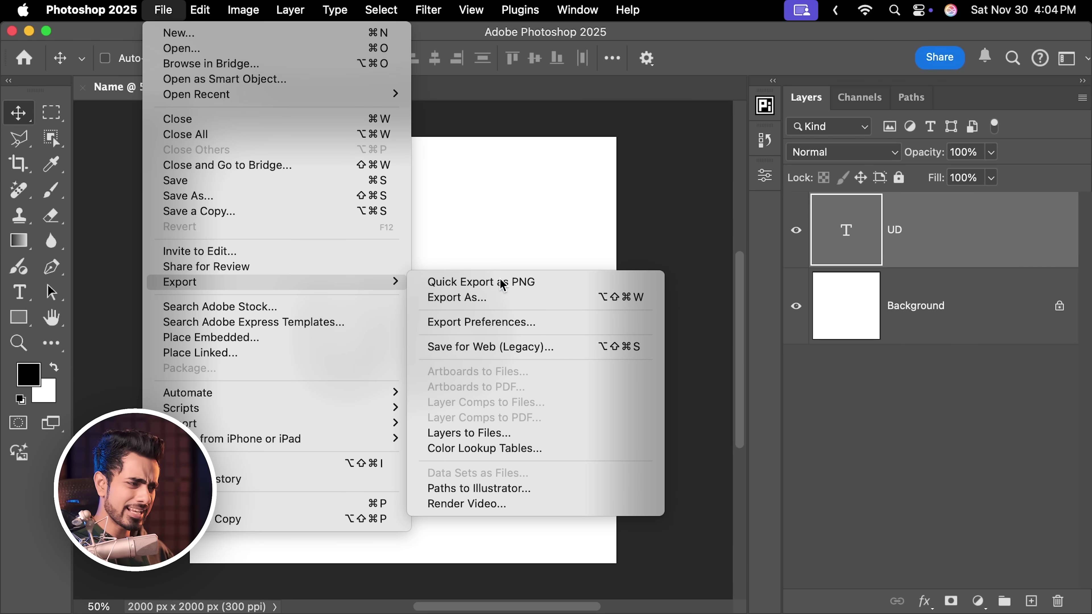
{"action": "left_click", "coordinate": [499, 282]}
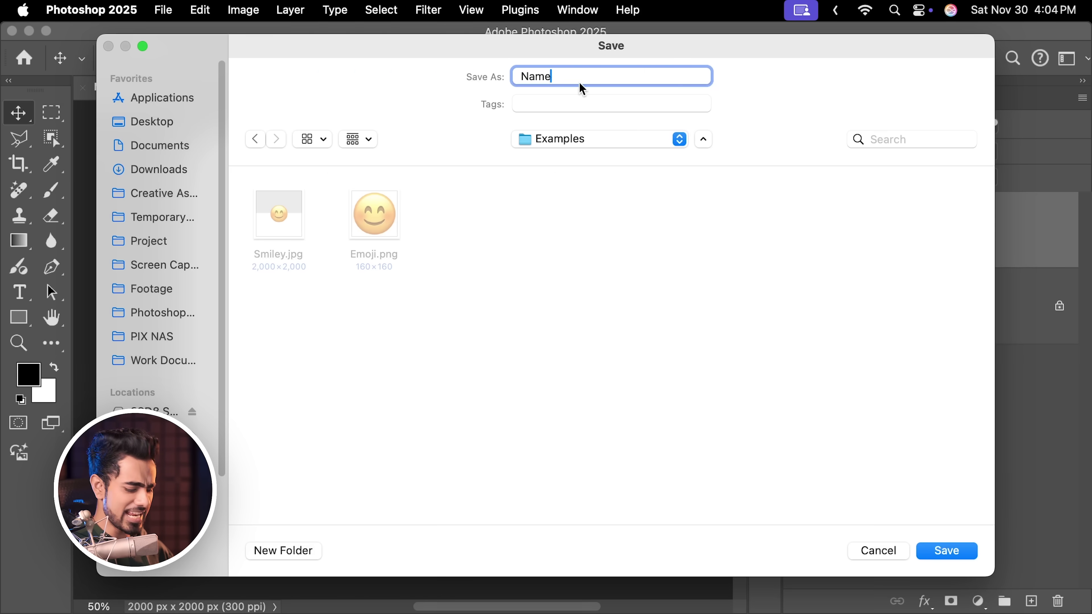
{"action": "type", "text": "2D"}
{"action": "left_click", "coordinate": [932, 551]}
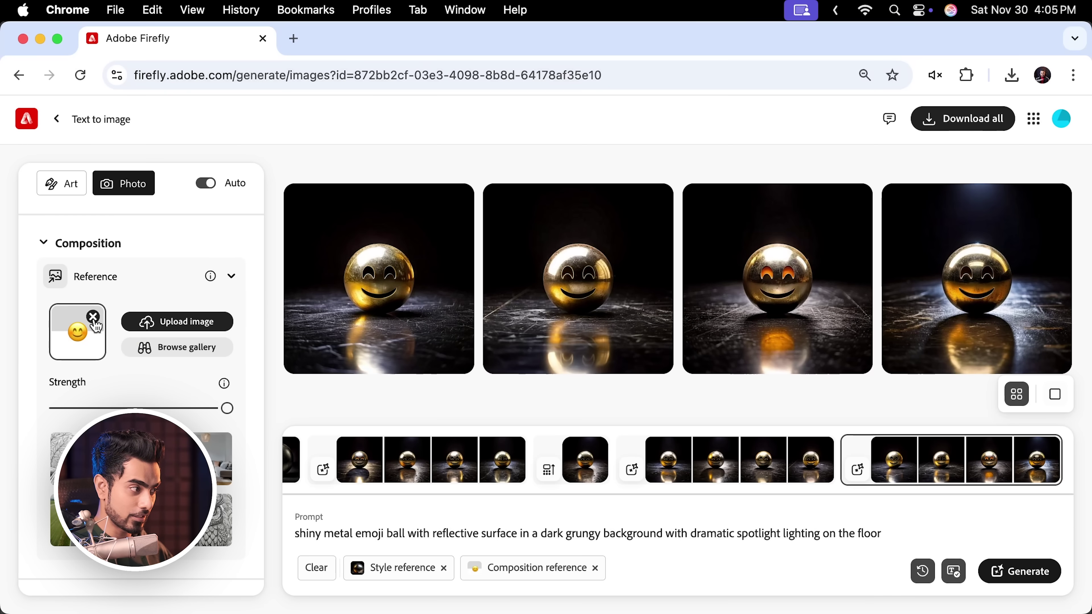
Replace the smiley composition reference with Name 2D.png.
{"action": "left_click", "coordinate": [93, 318]}
{"action": "left_click", "coordinate": [95, 352]}
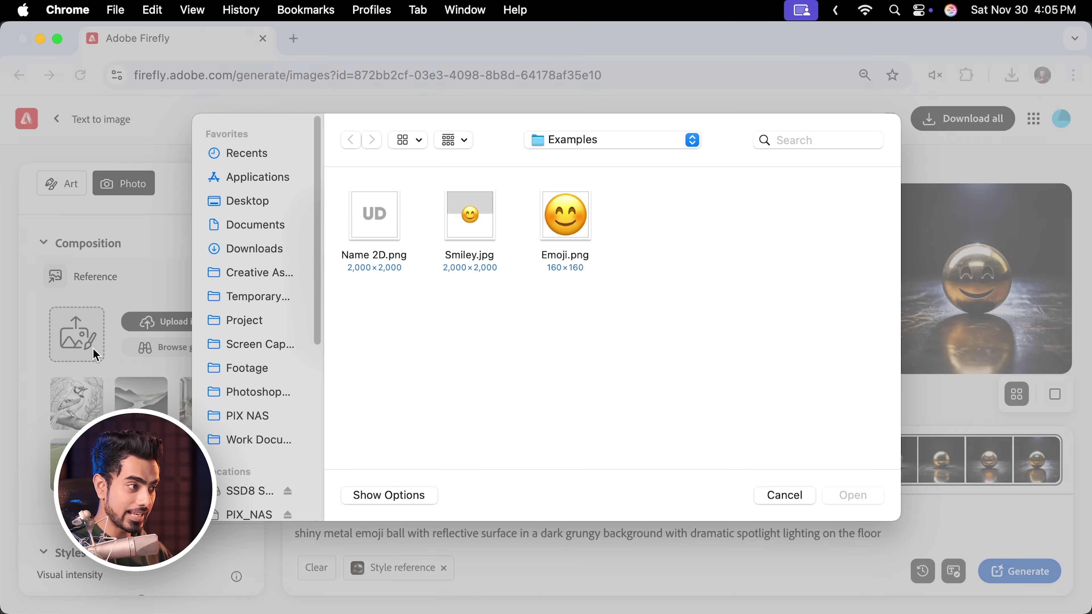
{"action": "left_click", "coordinate": [392, 217]}
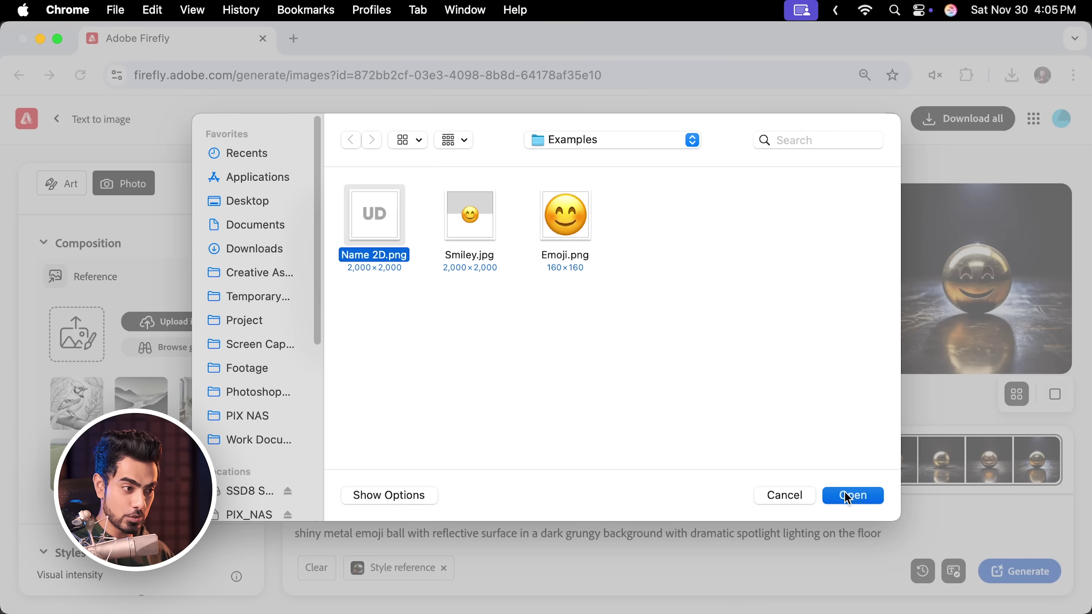
{"action": "left_click", "coordinate": [852, 496]}
Change the prompt to 'silver bar 3d text' and generate the images.
{"action": "key", "text": "super+a"}
{"action": "type", "text": "silve"}
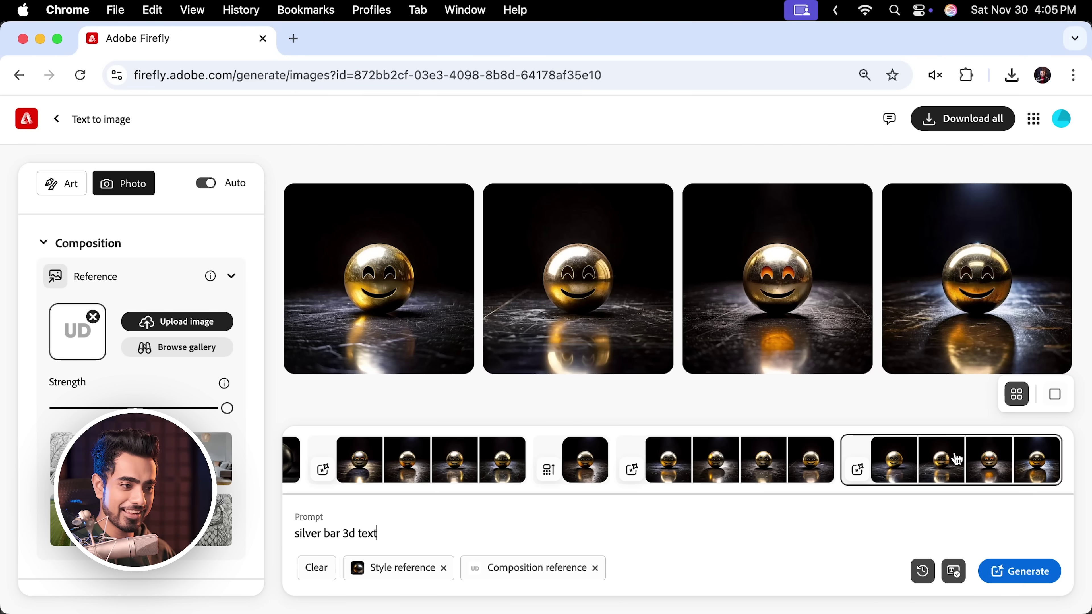
{"action": "left_click", "coordinate": [1006, 574]}
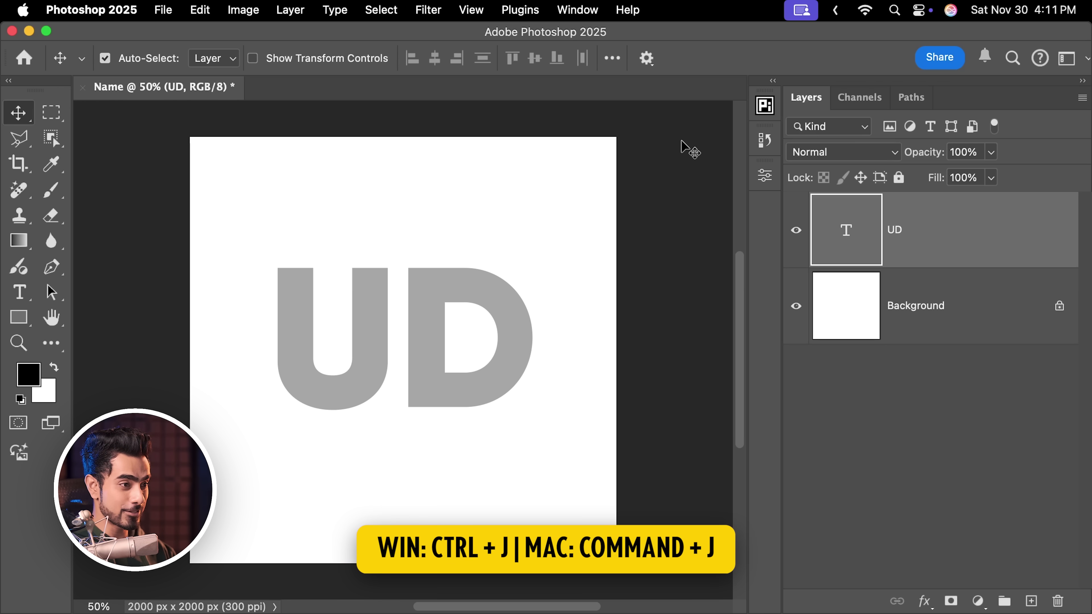
Duplicate the UD text layer and shift the original UD up and to the right.
{"action": "key", "text": "super+j"}
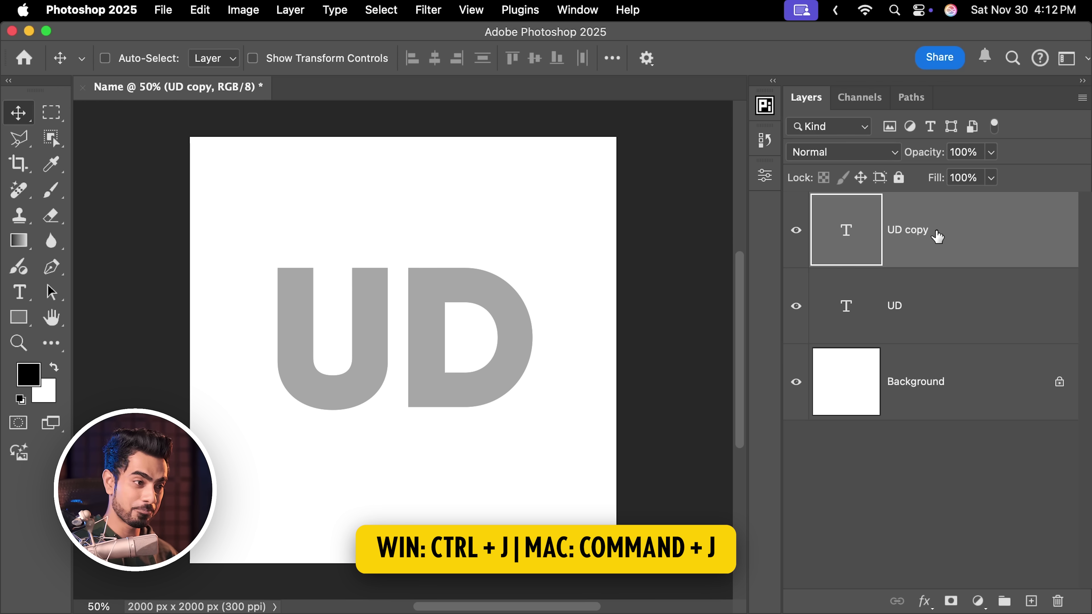
{"action": "left_click", "coordinate": [918, 306]}
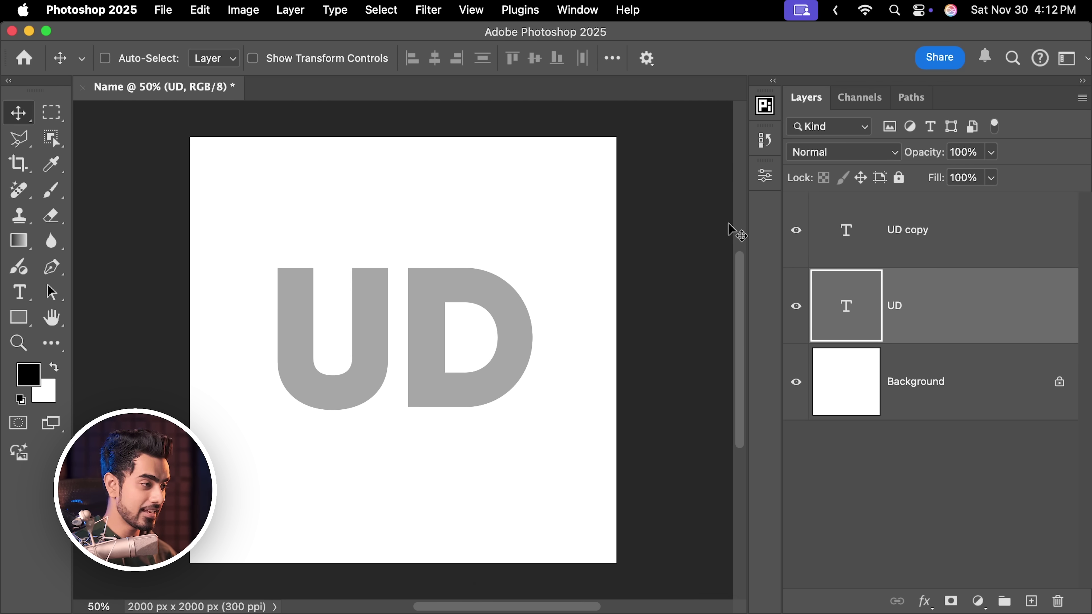
{"action": "key", "text": "super"}
{"action": "key", "text": "super+t"}
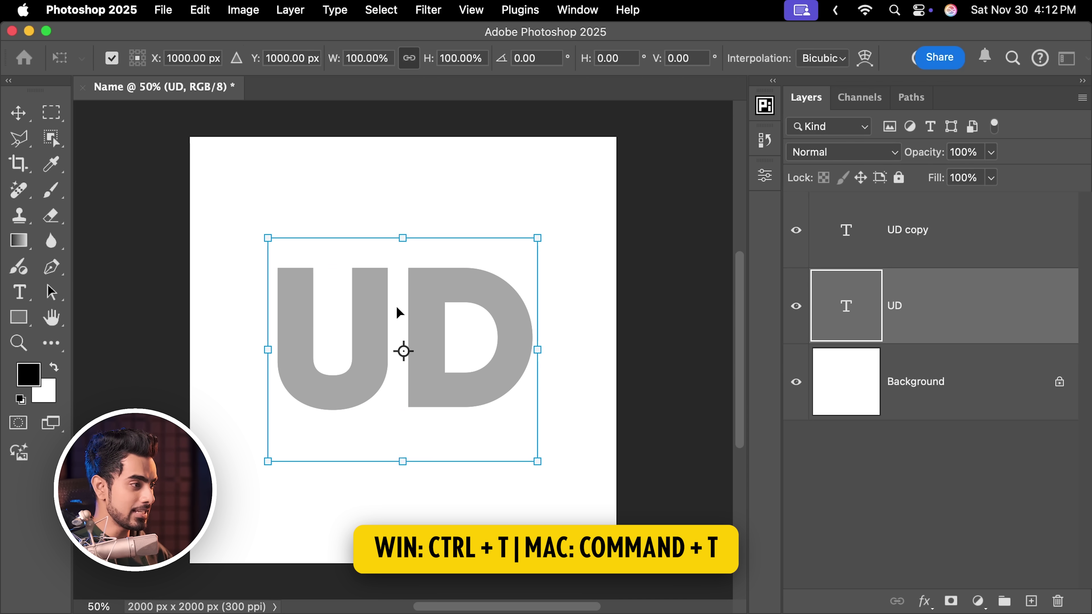
{"action": "mouse_move", "coordinate": [397, 312]}
{"action": "left_mouse_down"}
{"action": "mouse_move", "coordinate": [383, 302]}
{"action": "mouse_move", "coordinate": [401, 299]}
{"action": "left_mouse_up"}
{"action": "key", "text": "Return"}
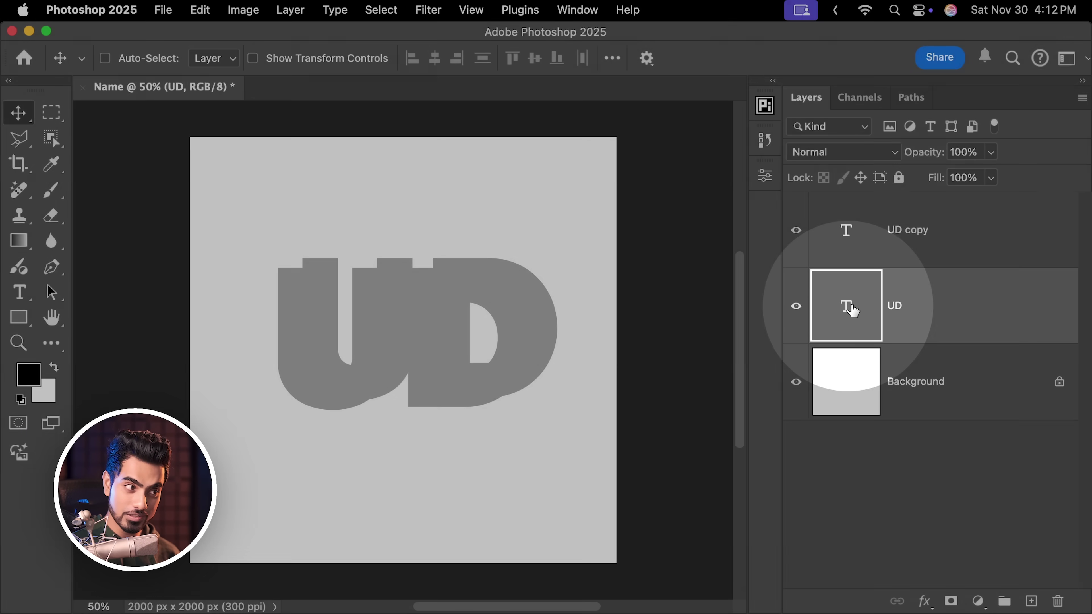
Change the lower UD text colour to near-black #141212.
{"action": "double_click", "coordinate": [849, 310]}
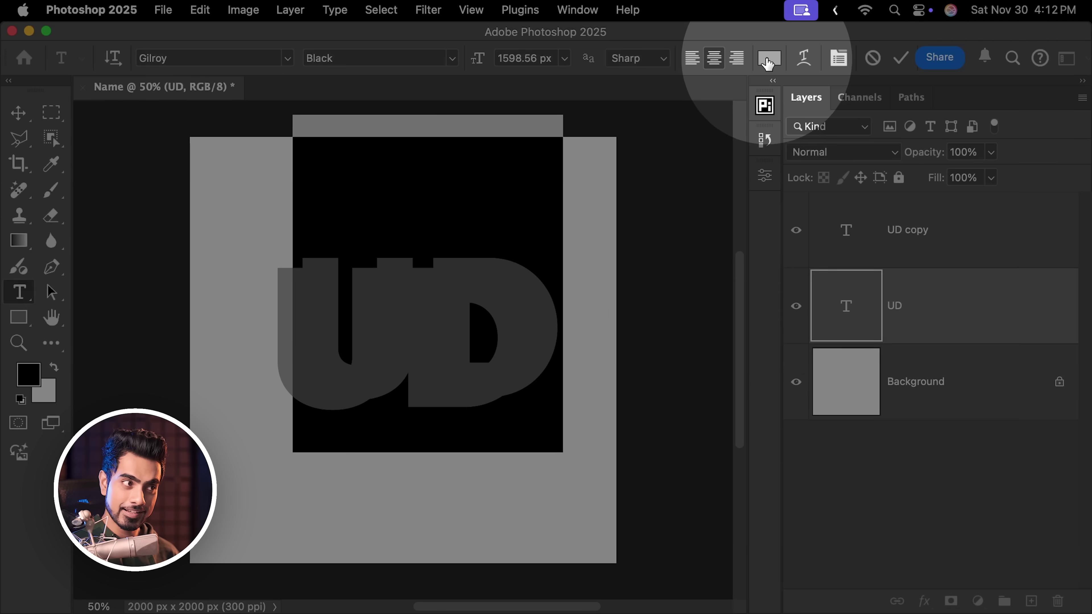
{"action": "left_click", "coordinate": [769, 58]}
{"action": "left_click_drag", "start_coordinate": [695, 519], "coordinate": [627, 580]}
{"action": "left_click", "coordinate": [1035, 333]}
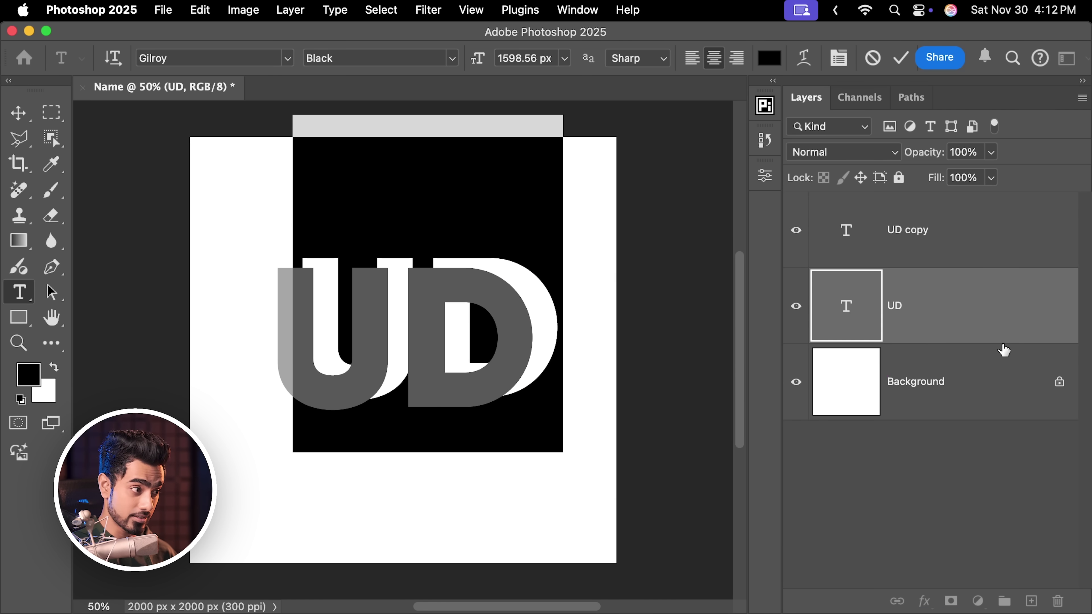
{"action": "key", "text": "Escape"}
{"action": "key", "text": "v"}
{"action": "left_click", "coordinate": [989, 365]}
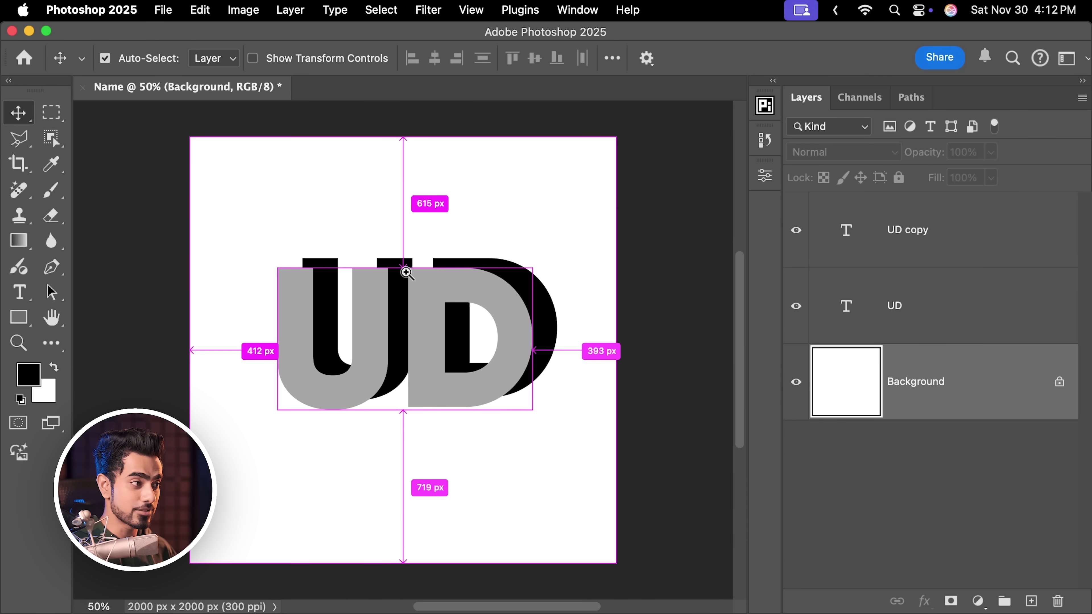
{"action": "scroll", "coordinate": [402, 273], "scroll_direction": "up", "scroll_amount": 6}
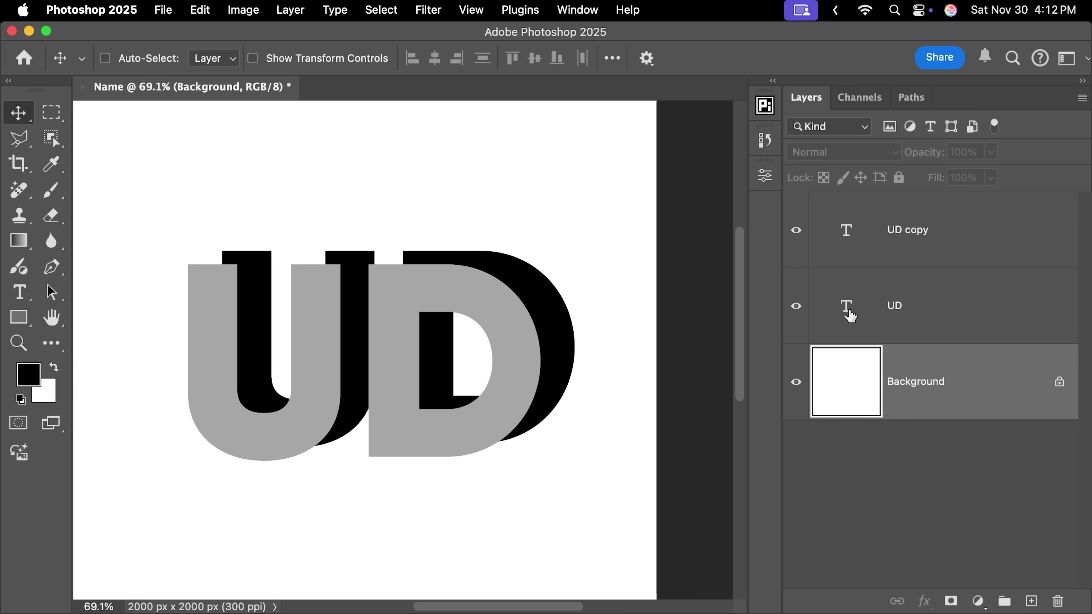
Colour the D on the lower UD layer dark red #8f0000.
{"action": "double_click", "coordinate": [849, 317]}
{"action": "left_click", "coordinate": [370, 352]}
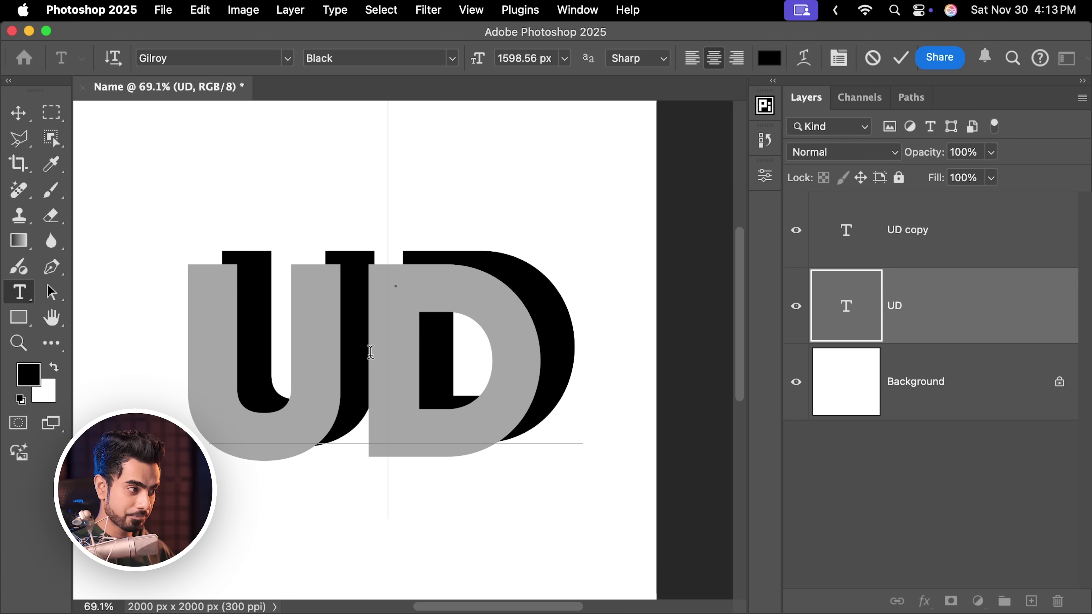
{"action": "key", "text": "shift+Right"}
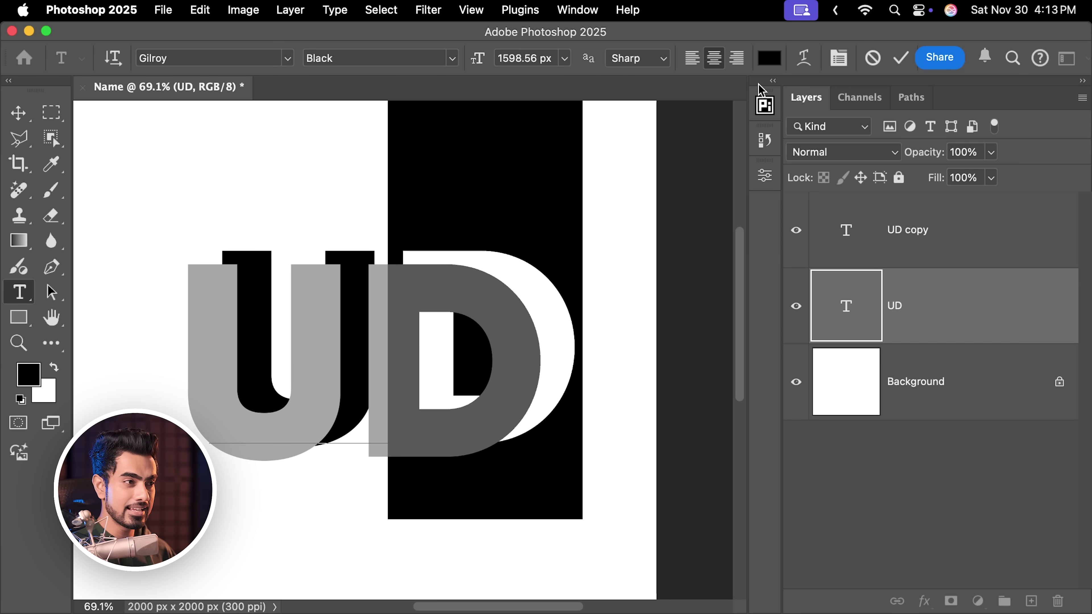
{"action": "left_click", "coordinate": [769, 58]}
{"action": "left_click_drag", "start_coordinate": [806, 472], "coordinate": [865, 424]}
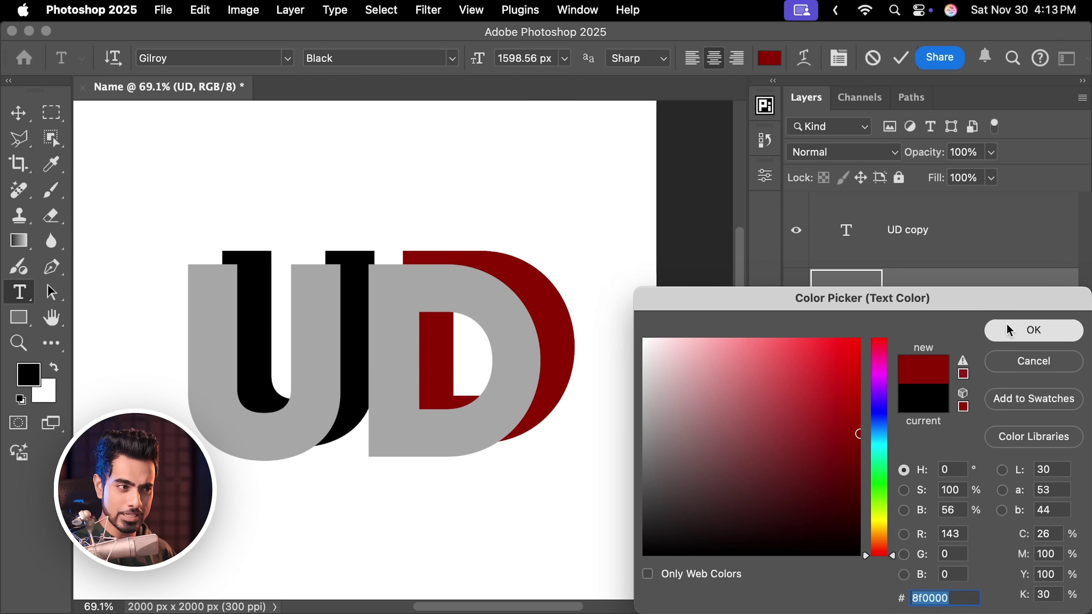
{"action": "left_click", "coordinate": [1034, 330]}
{"action": "key", "text": "Escape"}
{"action": "key", "text": "v"}
Colour the D on the UD copy layer bright red #ff4f4f.
{"action": "double_click", "coordinate": [847, 230]}
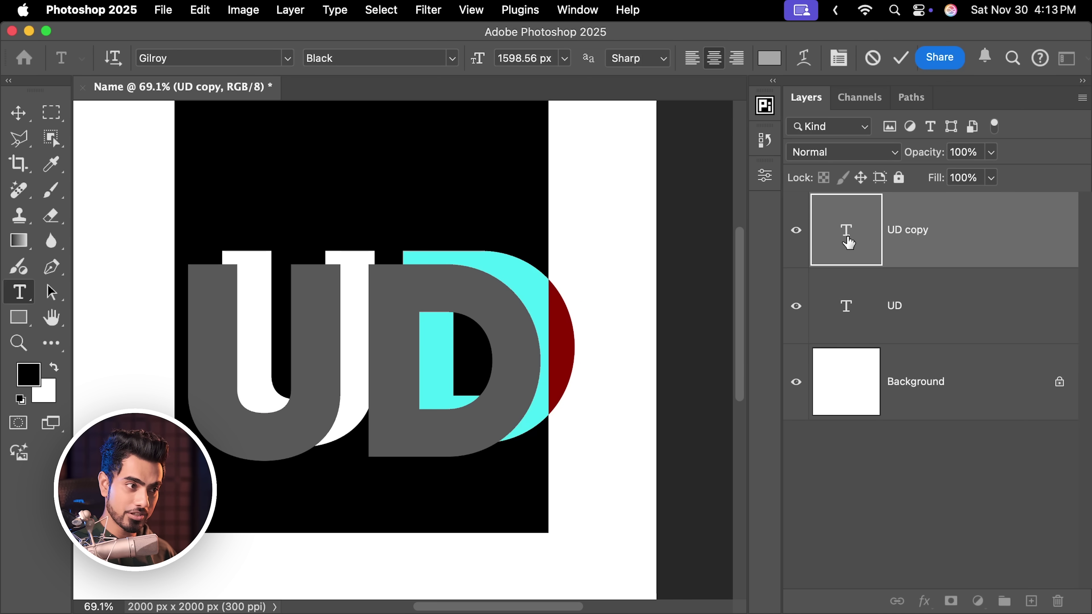
{"action": "left_click_drag", "start_coordinate": [366, 293], "coordinate": [573, 336]}
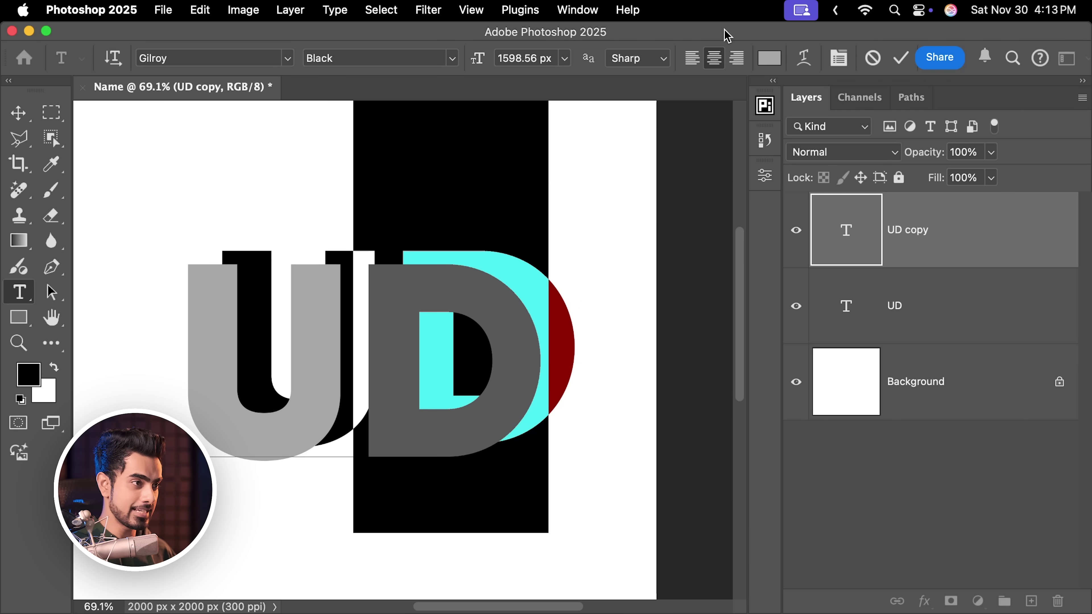
{"action": "left_click", "coordinate": [769, 58]}
{"action": "mouse_move", "coordinate": [850, 334]}
{"action": "left_mouse_down"}
{"action": "mouse_move", "coordinate": [787, 336]}
{"action": "mouse_move", "coordinate": [751, 323]}
{"action": "mouse_move", "coordinate": [800, 321]}
{"action": "left_mouse_up"}
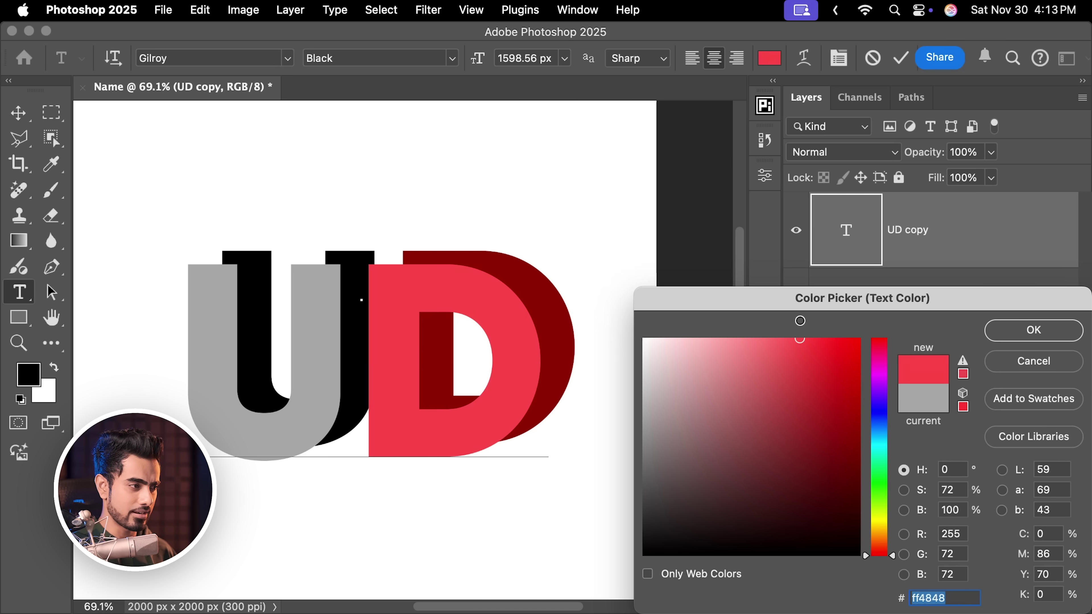
{"action": "left_click", "coordinate": [1018, 337]}
{"action": "left_click", "coordinate": [997, 366]}
On a new layer above UD, fill a black wedge at the U's top corner using the Polygonal Lasso.
{"action": "key", "text": "v"}
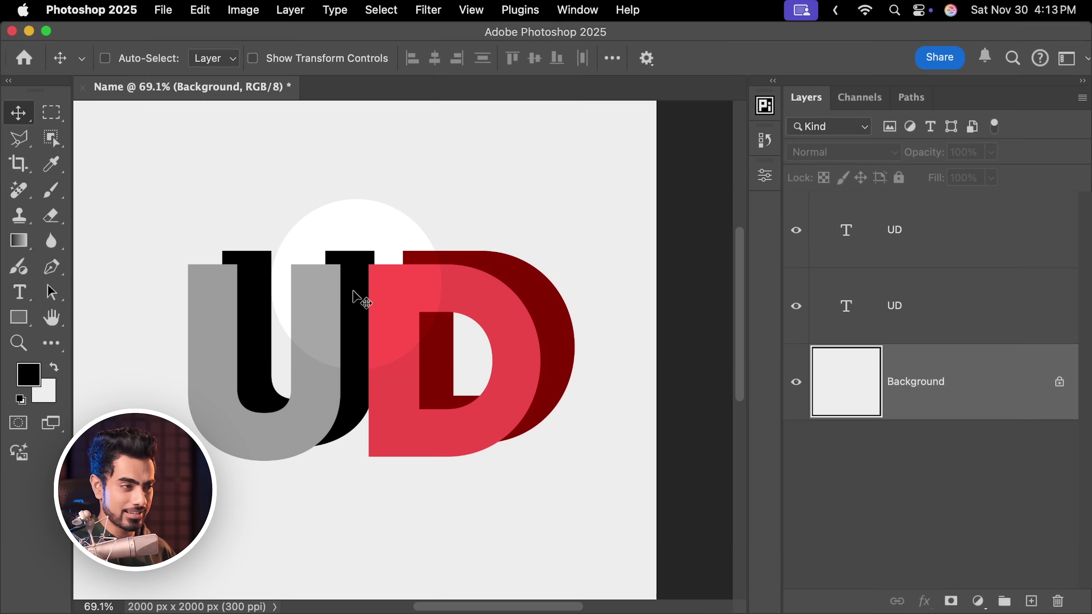
{"action": "left_click_drag", "start_coordinate": [222, 305], "coordinate": [403, 317]}
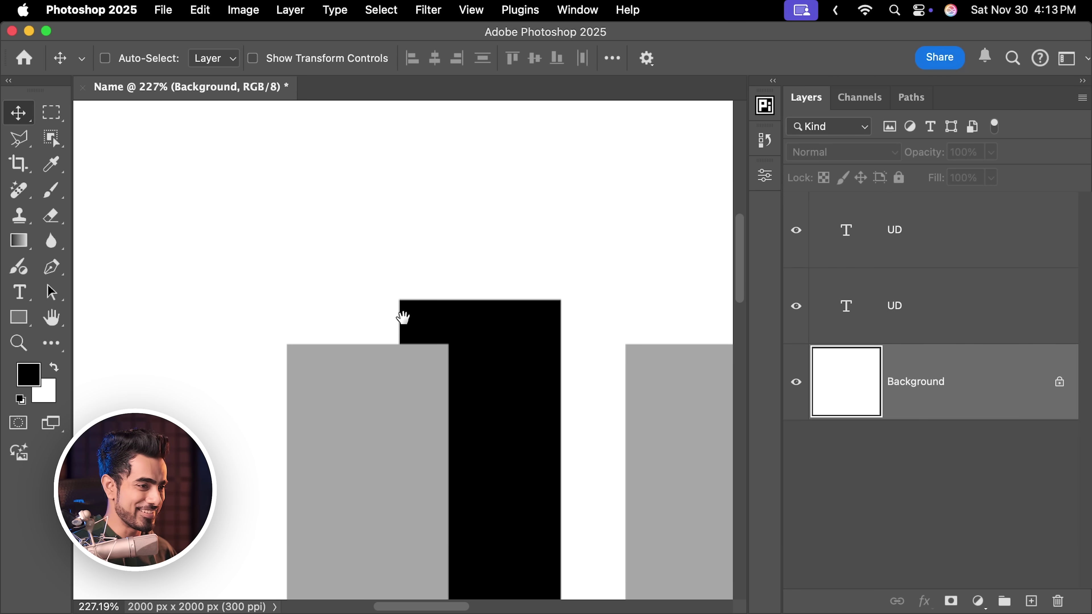
{"action": "left_click", "coordinate": [898, 306]}
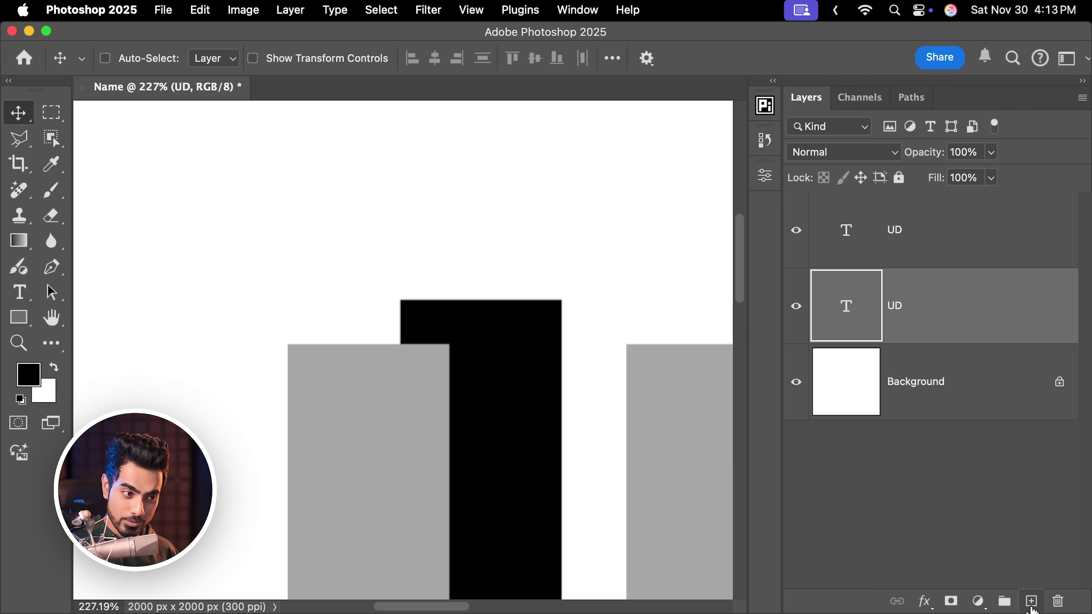
{"action": "left_click", "coordinate": [1032, 602]}
{"action": "mouse_move", "coordinate": [18, 150]}
{"action": "left_mouse_down"}
{"action": "mouse_move", "coordinate": [53, 139]}
{"action": "mouse_move", "coordinate": [103, 174]}
{"action": "left_mouse_up"}
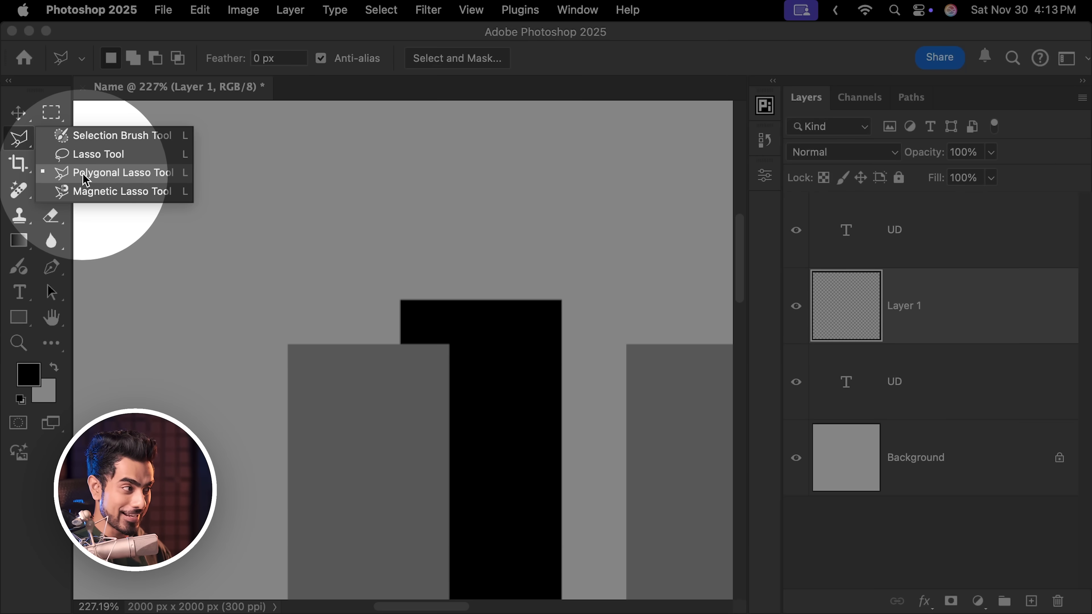
{"action": "left_click", "coordinate": [93, 174]}
{"action": "scroll", "coordinate": [360, 336], "scroll_direction": "up", "scroll_amount": 2}
{"action": "scroll", "coordinate": [377, 343], "scroll_direction": "up", "scroll_amount": 4}
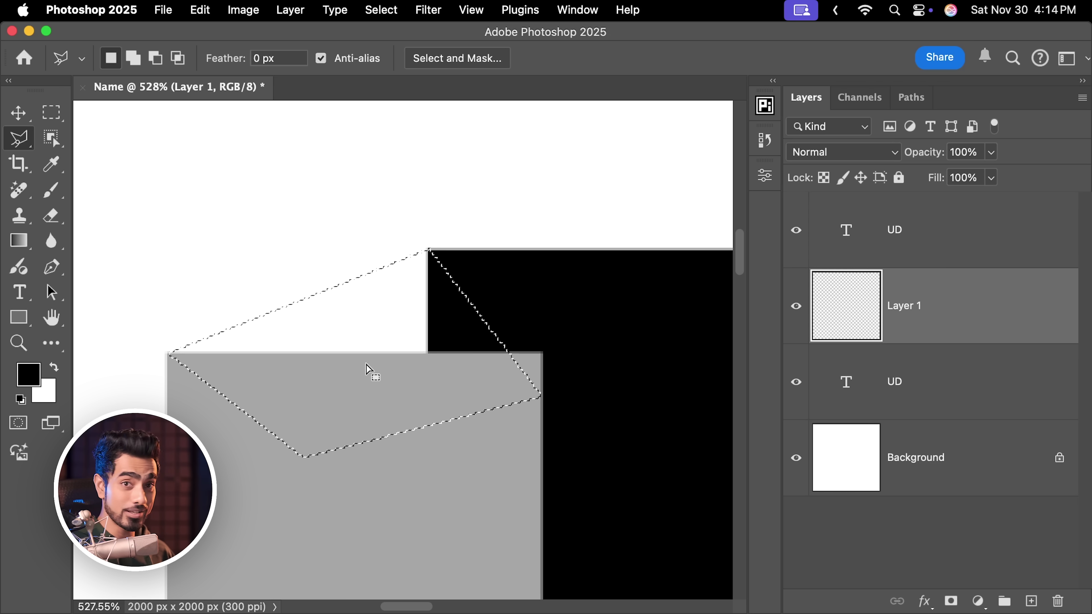
{"action": "key", "text": "alt+BackSpace"}
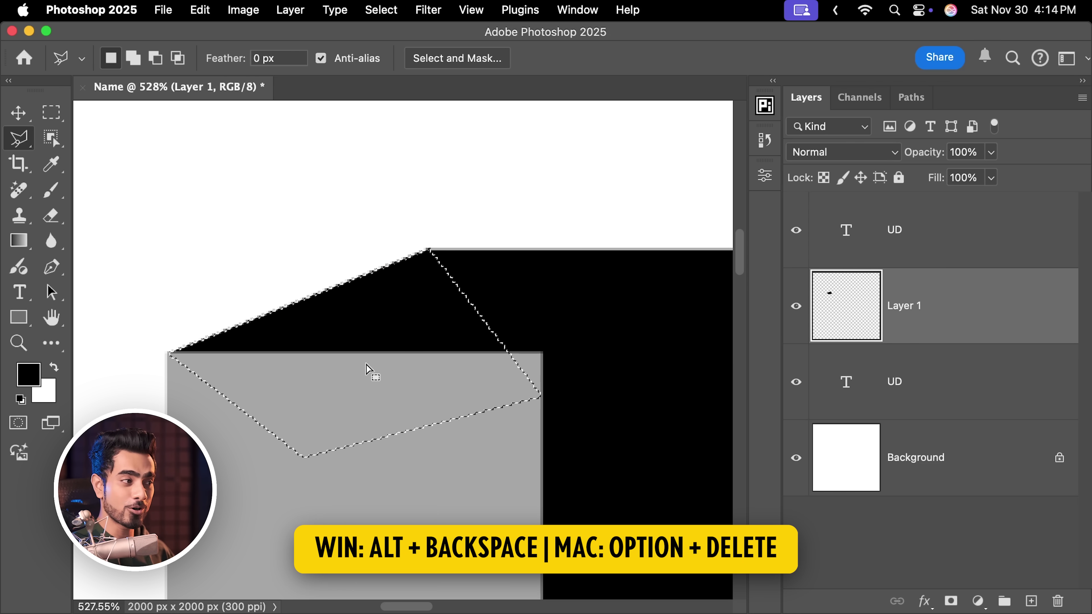
Fill black wedges along the U's bottom curve, then deselect.
{"action": "mouse_move", "coordinate": [475, 251]}
{"action": "left_mouse_down"}
{"action": "mouse_move", "coordinate": [429, 276]}
{"action": "mouse_move", "coordinate": [465, 288]}
{"action": "mouse_move", "coordinate": [516, 266]}
{"action": "left_mouse_up"}
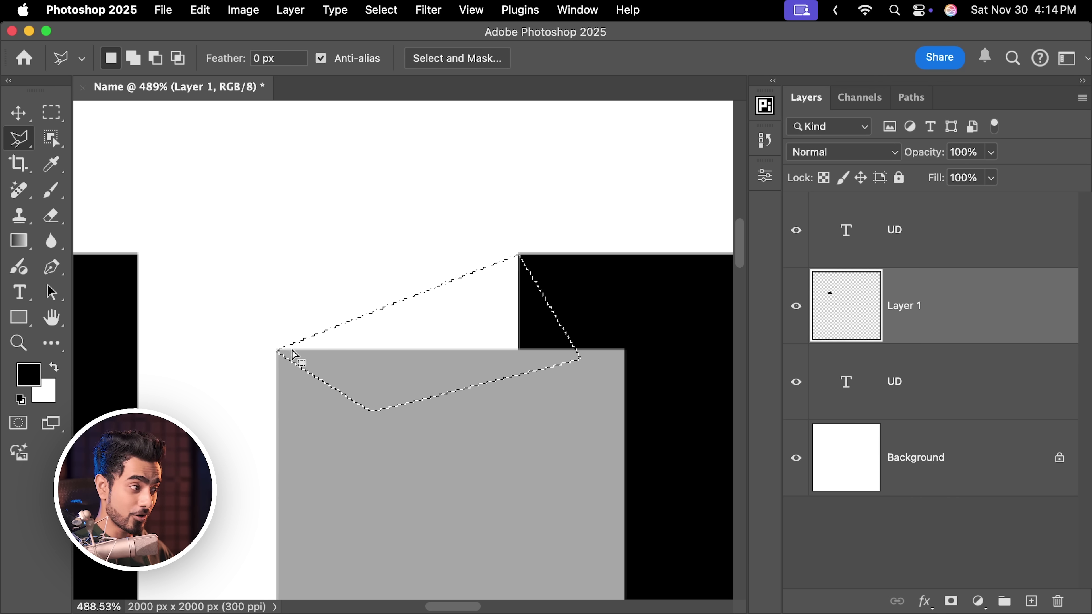
{"action": "key", "text": "shift"}
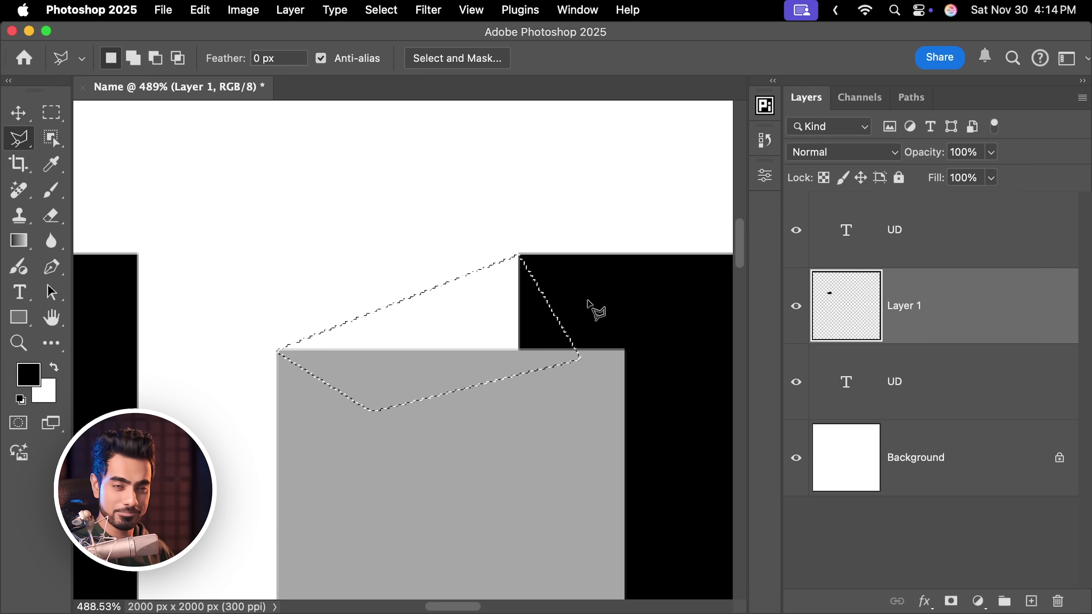
{"action": "left_click_drag", "start_coordinate": [591, 308], "coordinate": [542, 360]}
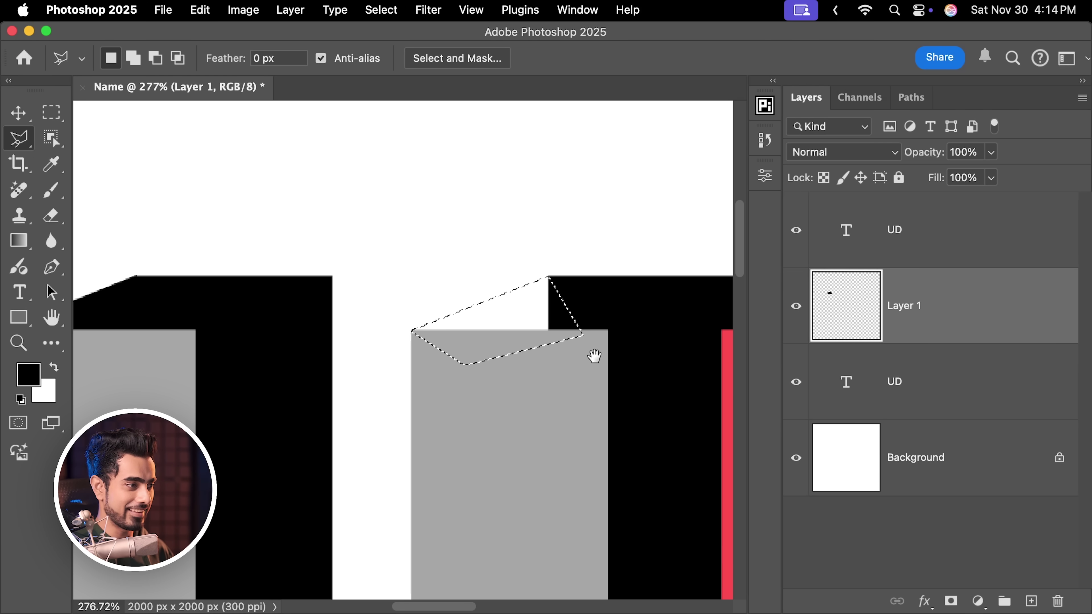
{"action": "left_click_drag", "start_coordinate": [584, 392], "coordinate": [517, 261]}
{"action": "scroll", "coordinate": [553, 347], "scroll_direction": "down", "scroll_amount": 10}
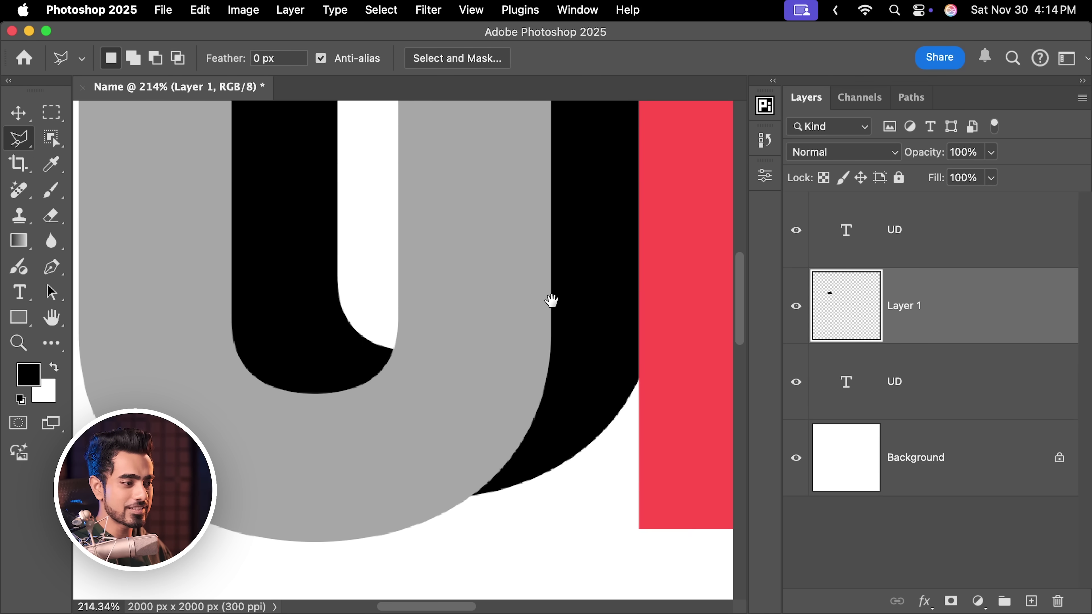
{"action": "left_click_drag", "start_coordinate": [489, 409], "coordinate": [489, 380]}
{"action": "key", "text": "shift"}
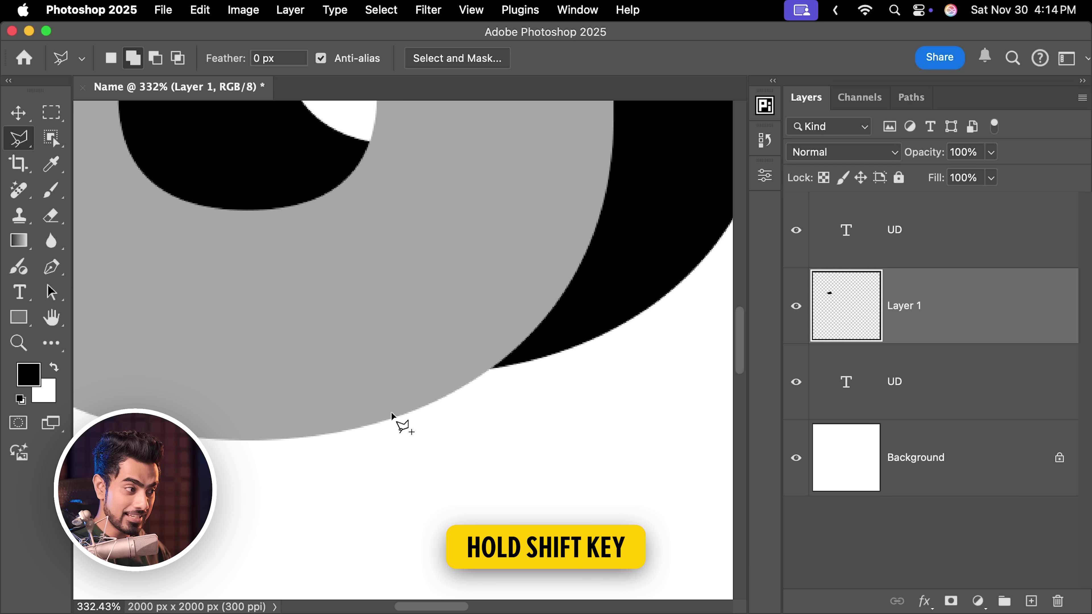
{"action": "left_click", "coordinate": [359, 429]}
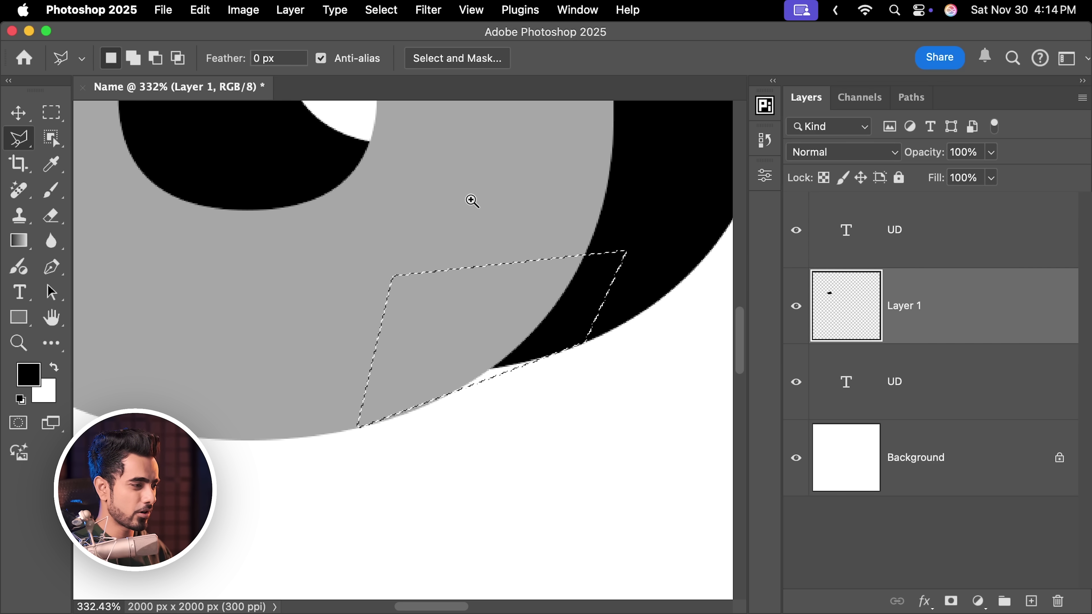
{"action": "scroll", "coordinate": [472, 201], "scroll_direction": "down", "scroll_amount": 5}
{"action": "scroll", "coordinate": [409, 302], "scroll_direction": "up", "scroll_amount": 5}
{"action": "scroll", "coordinate": [426, 288], "scroll_direction": "down", "scroll_amount": 3}
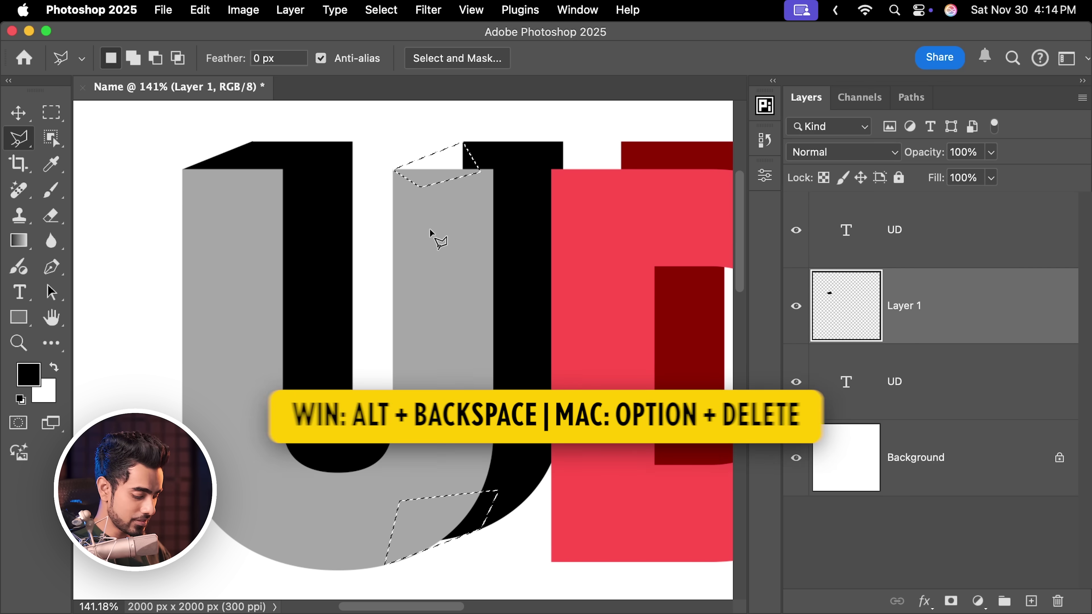
{"action": "key", "text": "alt"}
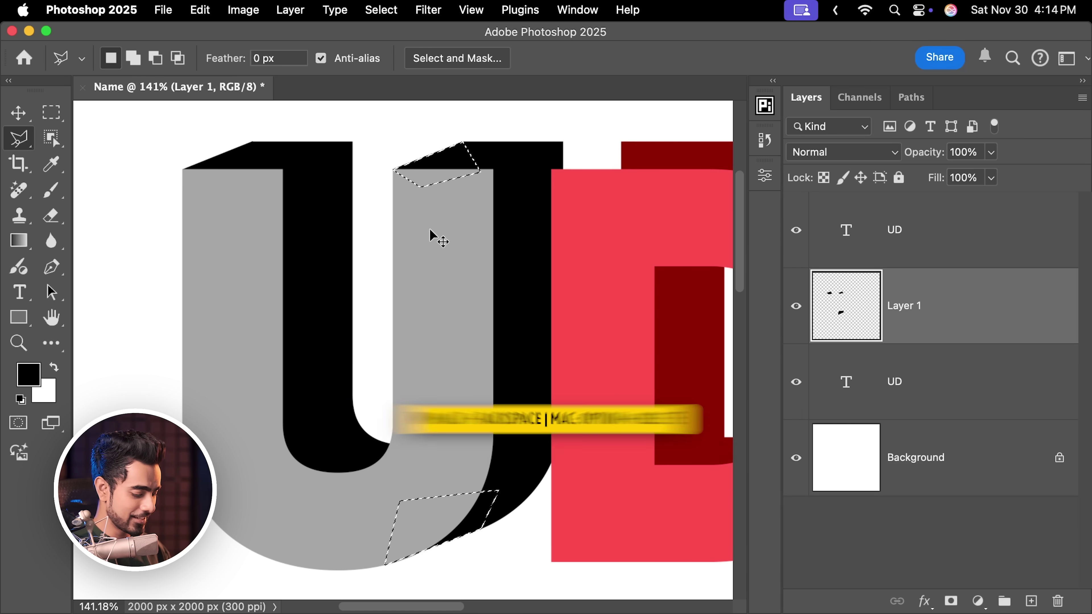
{"action": "key", "text": "super+d"}
{"action": "left_click_drag", "start_coordinate": [594, 258], "coordinate": [453, 285]}
{"action": "scroll", "coordinate": [514, 204], "scroll_direction": "up", "scroll_amount": 5}
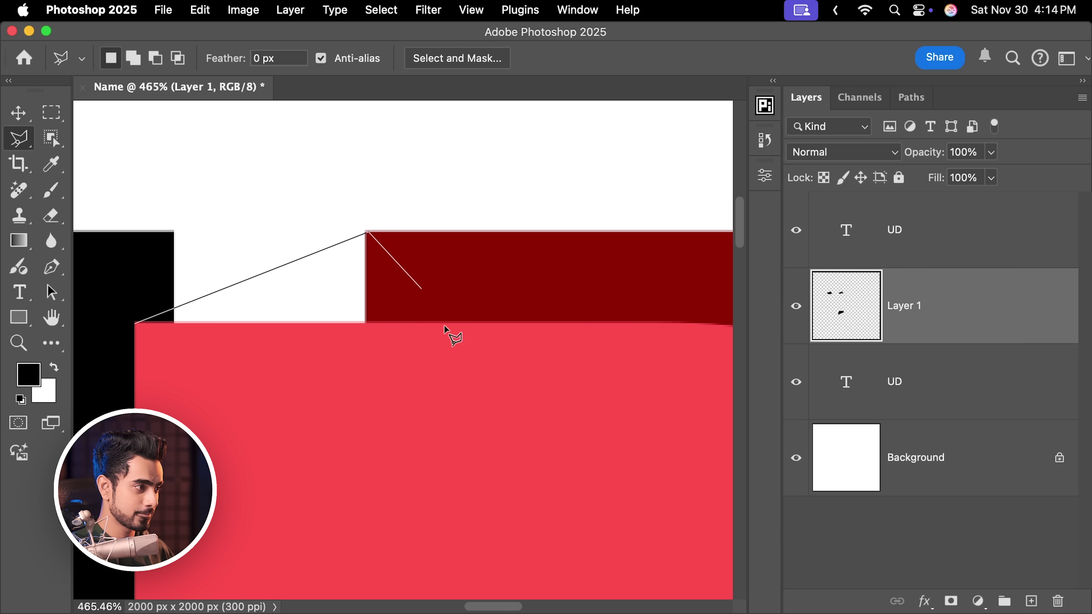
Select the small white gaps at the D's top and bottom corners.
{"action": "left_click", "coordinate": [134, 325]}
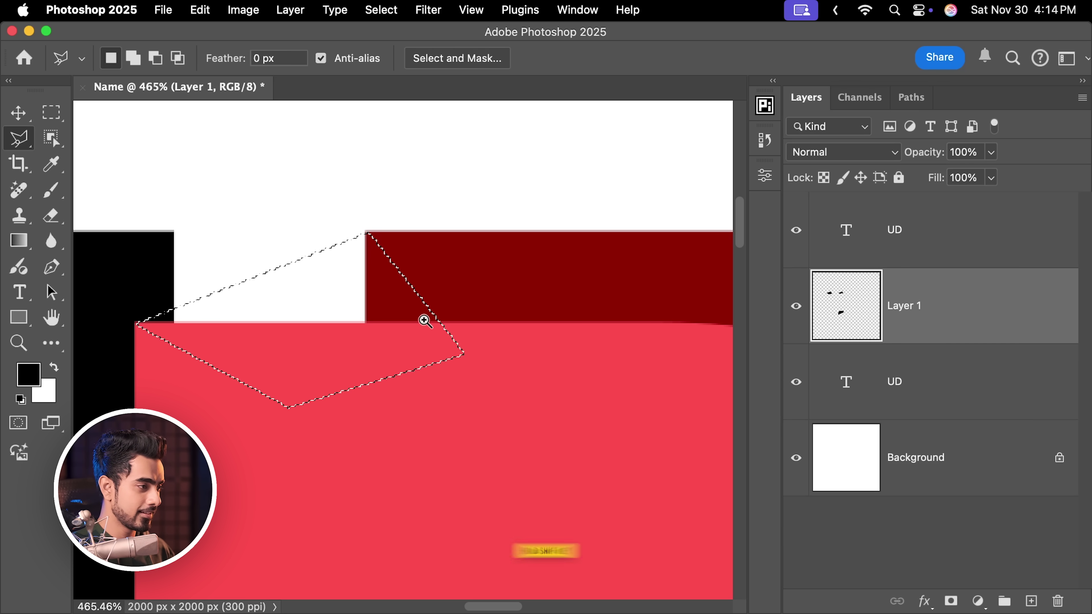
{"action": "scroll", "coordinate": [419, 326], "scroll_direction": "down", "scroll_amount": 5}
{"action": "scroll", "coordinate": [473, 378], "scroll_direction": "down", "scroll_amount": 5}
{"action": "scroll", "coordinate": [463, 378], "scroll_direction": "up", "scroll_amount": 5}
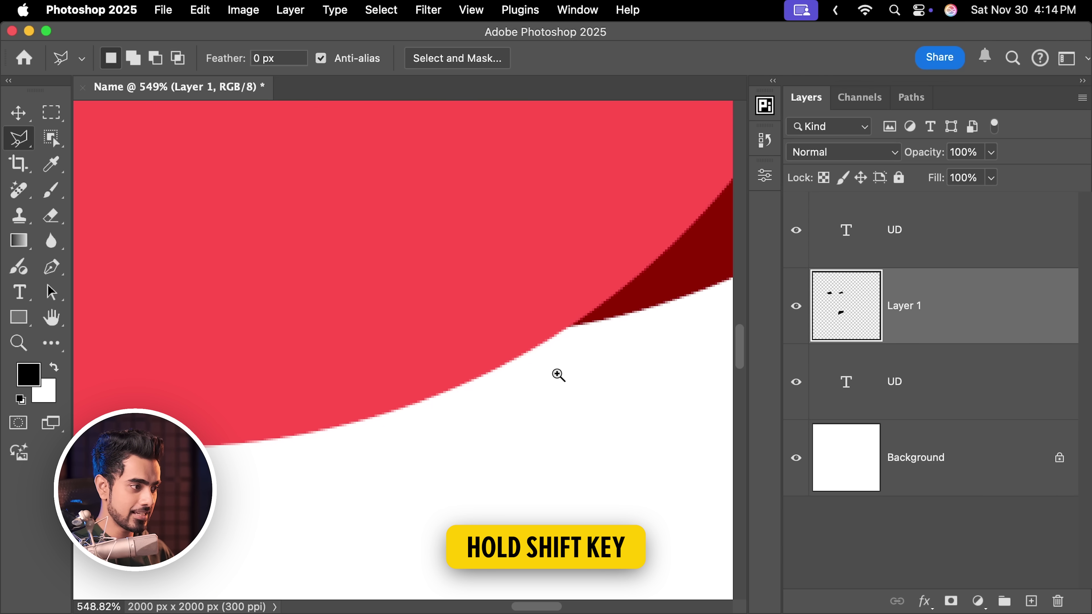
{"action": "scroll", "coordinate": [436, 417], "scroll_direction": "down", "scroll_amount": 1}
{"action": "left_click", "coordinate": [248, 463], "text": "shift"}
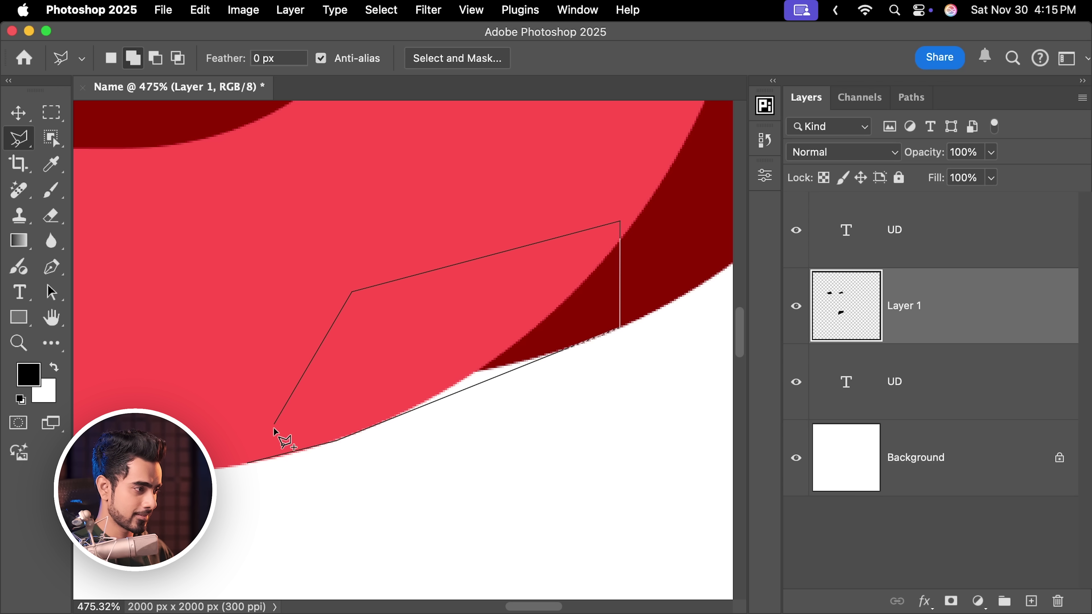
{"action": "left_click", "coordinate": [248, 463]}
{"action": "scroll", "coordinate": [344, 241], "scroll_direction": "down", "scroll_amount": 4}
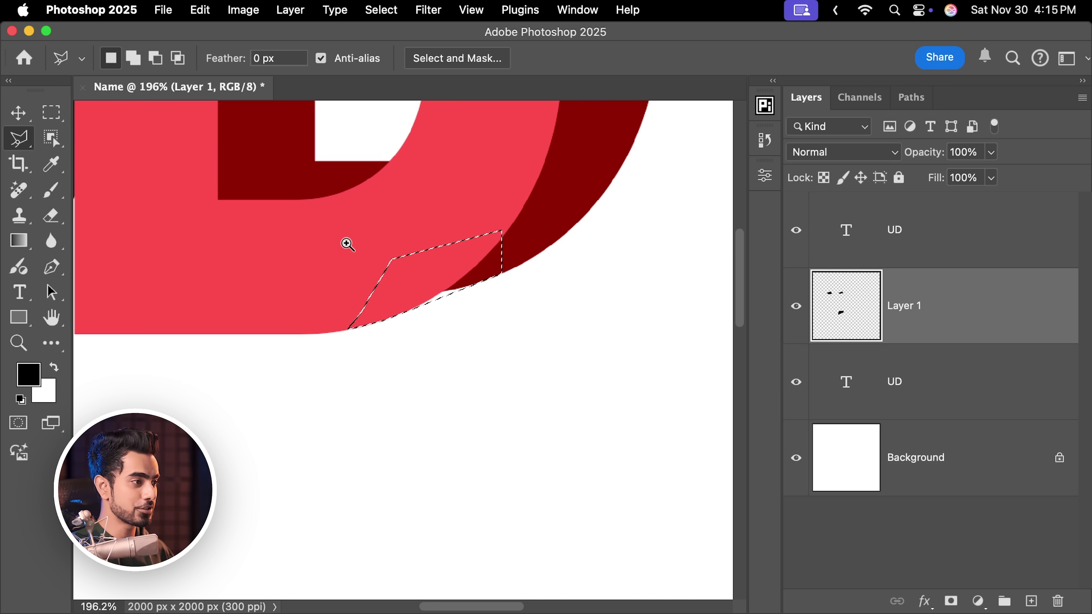
{"action": "scroll", "coordinate": [419, 261], "scroll_direction": "up", "scroll_amount": 4}
{"action": "scroll", "coordinate": [408, 316], "scroll_direction": "down", "scroll_amount": 3}
{"action": "scroll", "coordinate": [407, 317], "scroll_direction": "up", "scroll_amount": 2}
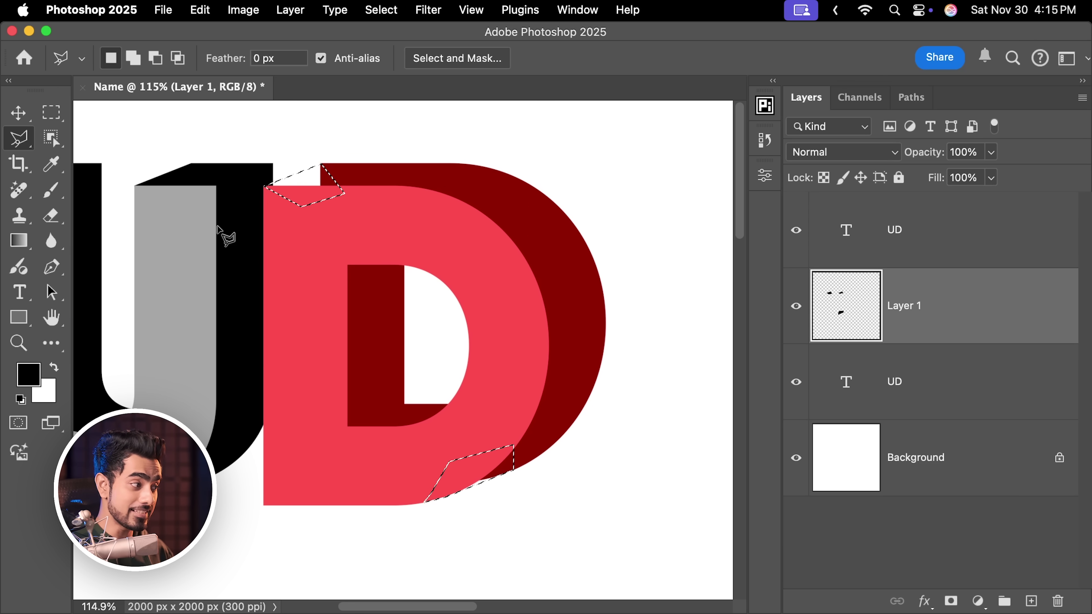
Set the foreground colour to the extrusion's dark red #900000.
{"action": "left_click", "coordinate": [38, 375]}
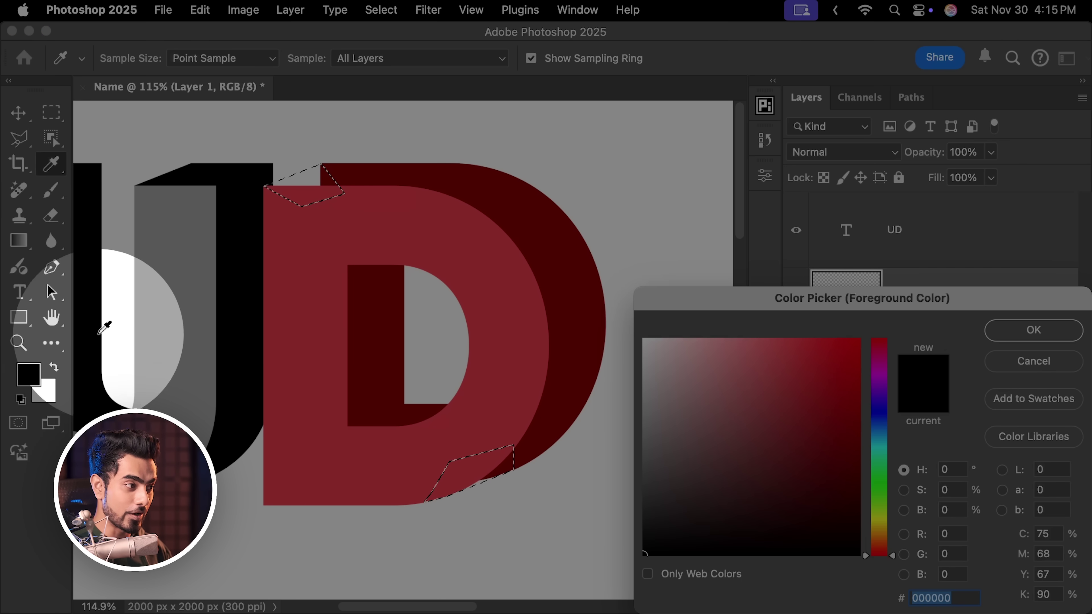
{"action": "left_click_drag", "start_coordinate": [100, 333], "coordinate": [501, 201]}
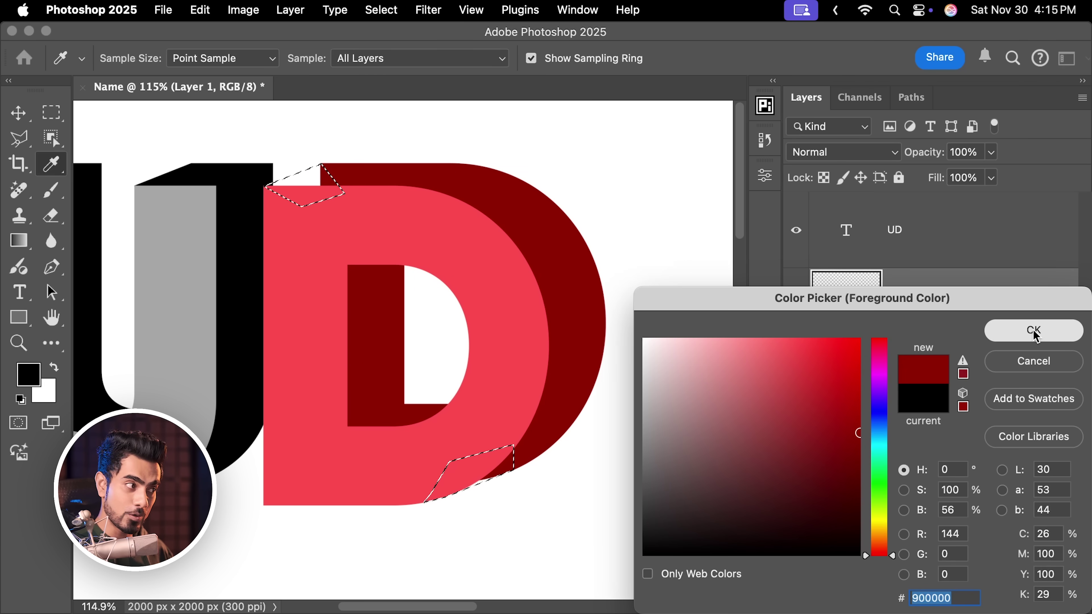
{"action": "left_click", "coordinate": [1034, 332]}
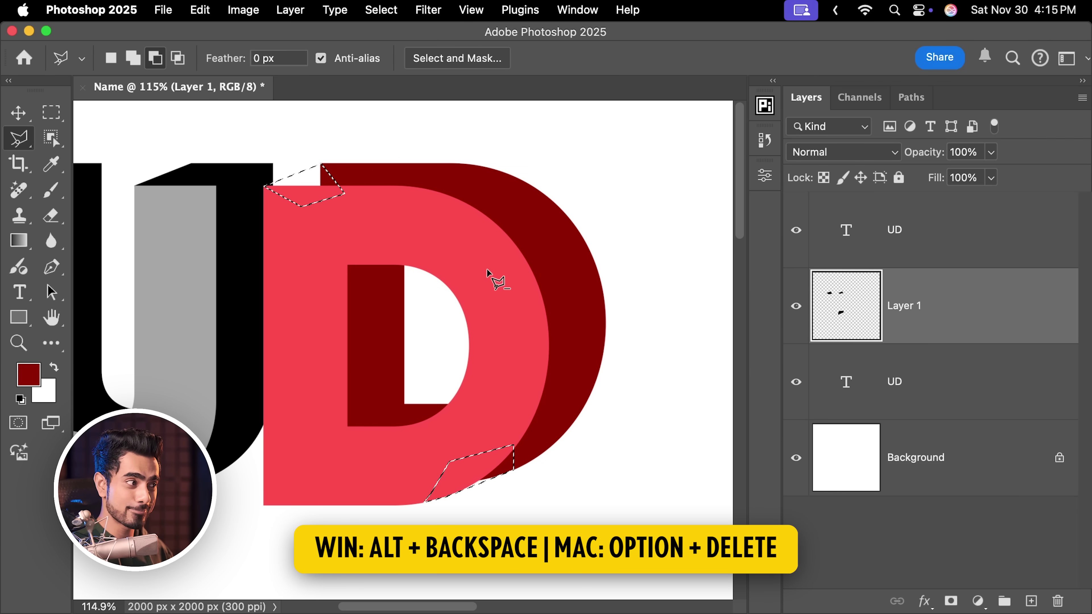
Deselect, fit the view, and Quick Export the UD artwork as a PNG renamed Name3D.
{"action": "key", "text": "super+d"}
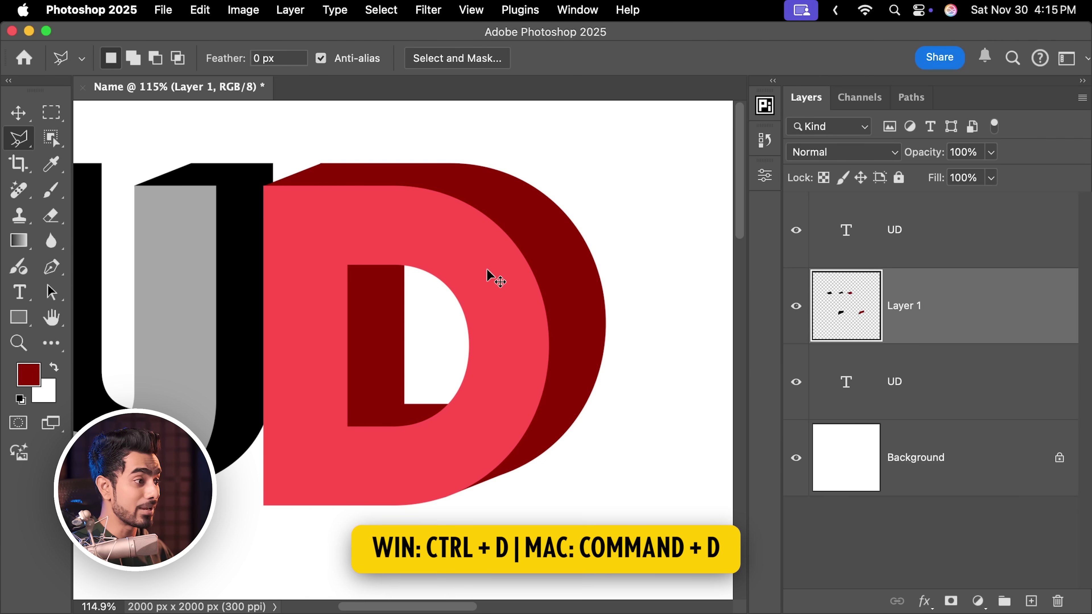
{"action": "key", "text": "super+0"}
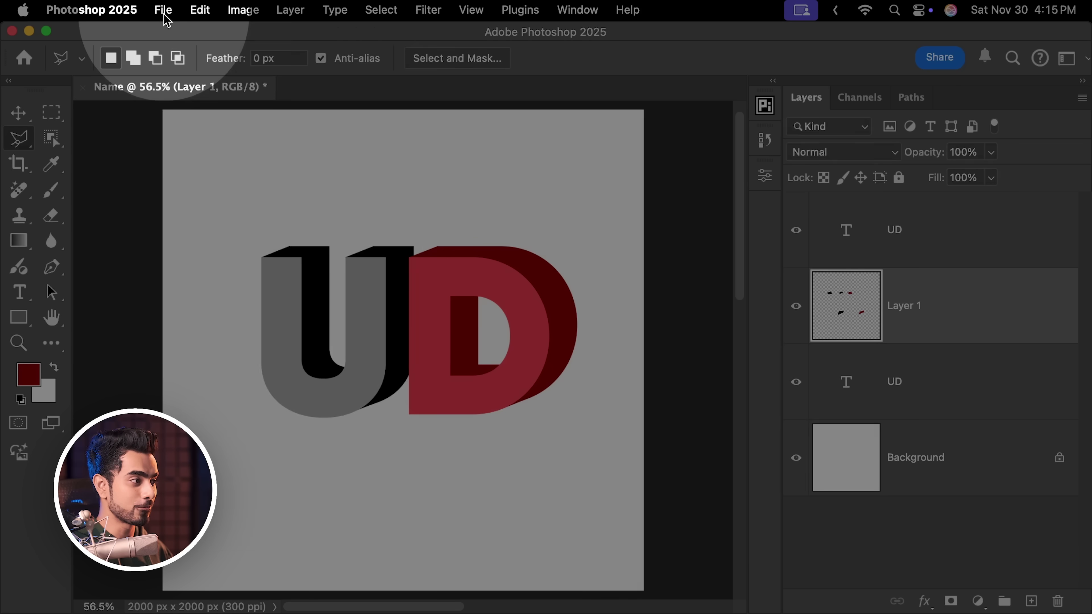
{"action": "left_click", "coordinate": [163, 9]}
{"action": "mouse_move", "coordinate": [249, 283]}
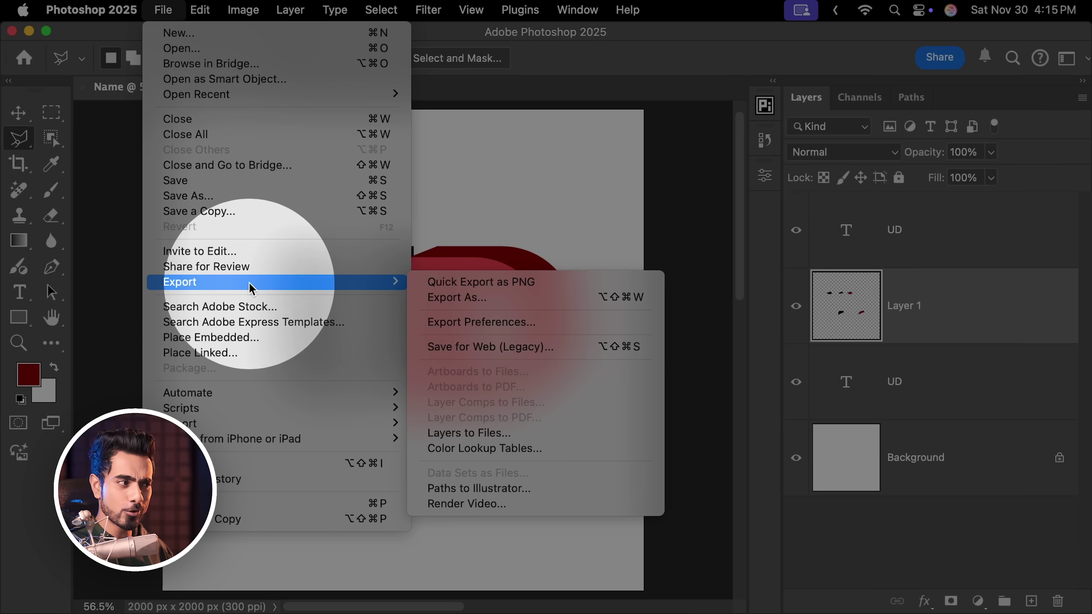
{"action": "left_click", "coordinate": [499, 282]}
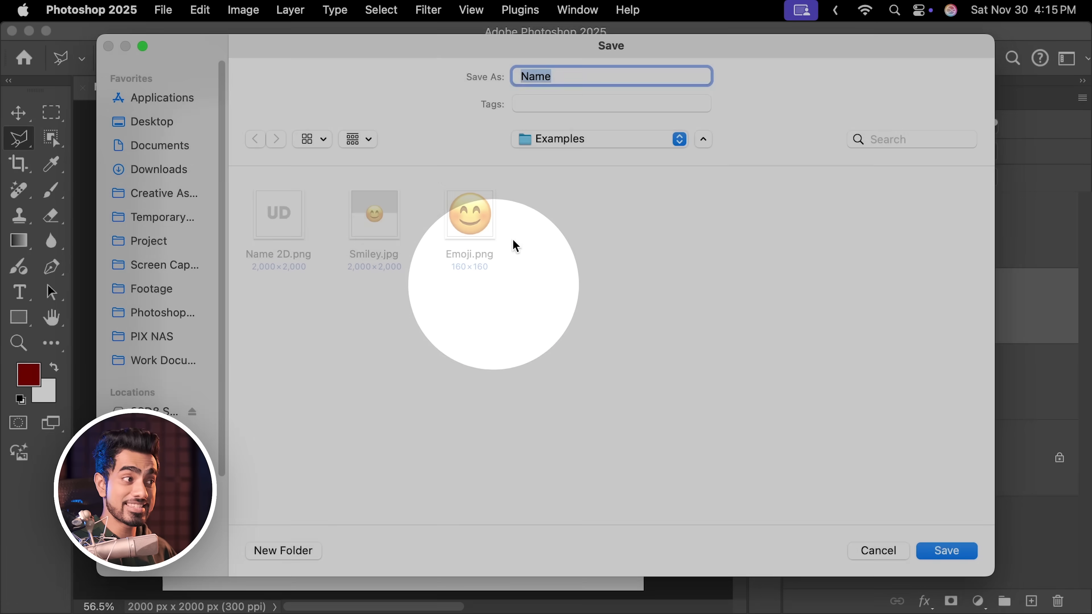
{"action": "left_click", "coordinate": [578, 79]}
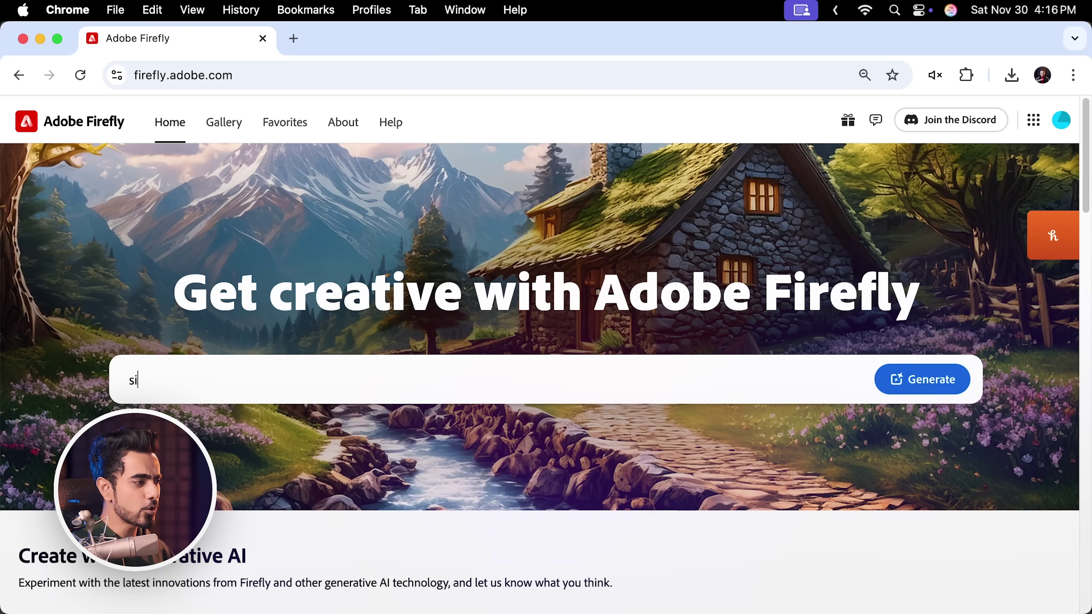
Generate two sets of images from the prompt 'silver bar on sand'.
{"action": "type", "text": "lver bar on sa"}
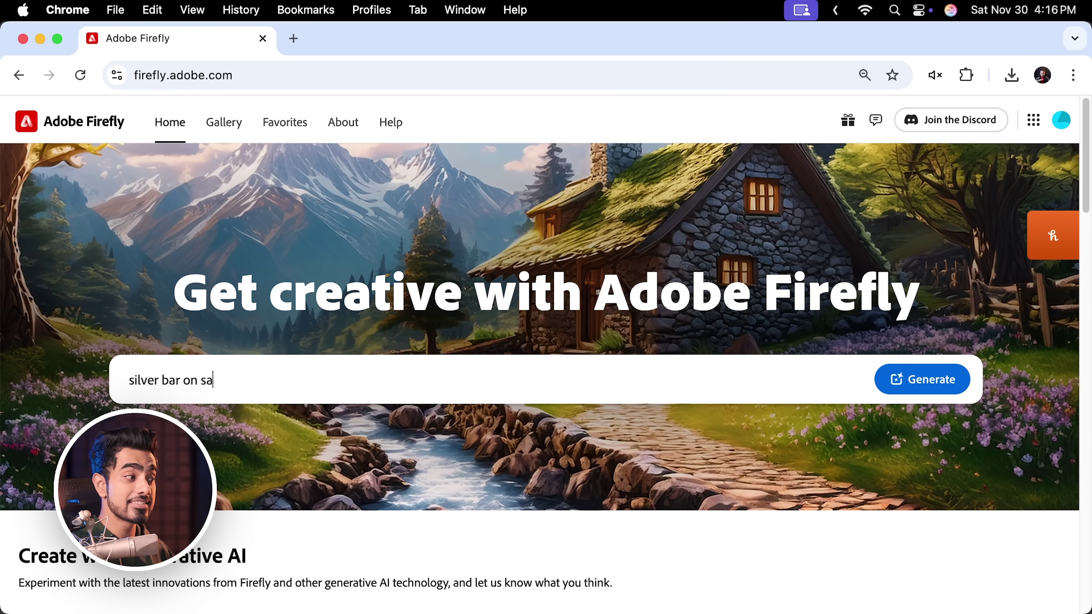
{"action": "type", "text": "nd"}
{"action": "key", "text": "Return"}
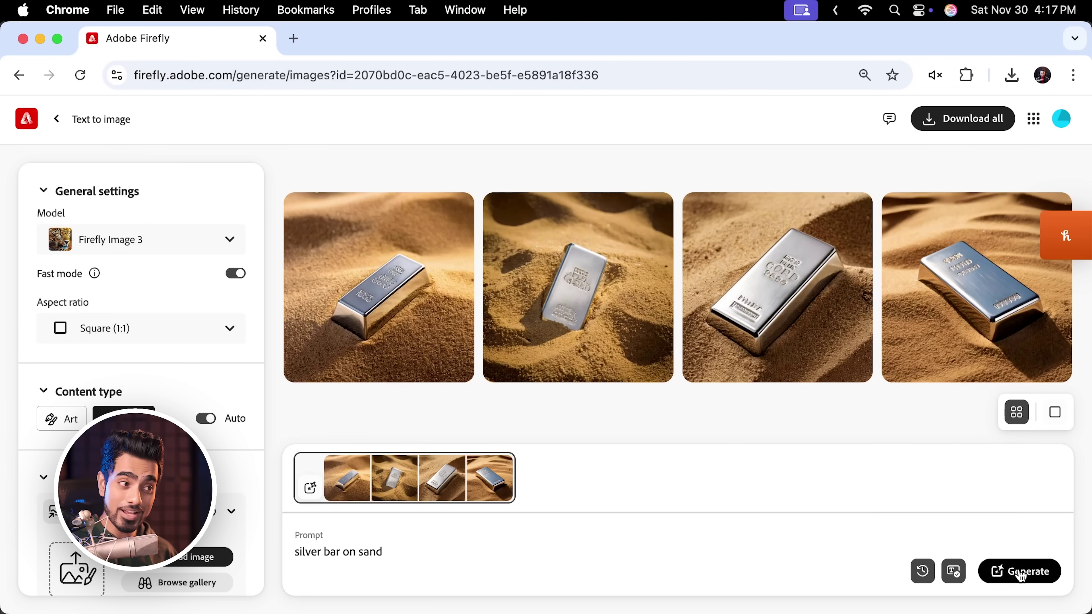
{"action": "left_click", "coordinate": [1021, 573]}
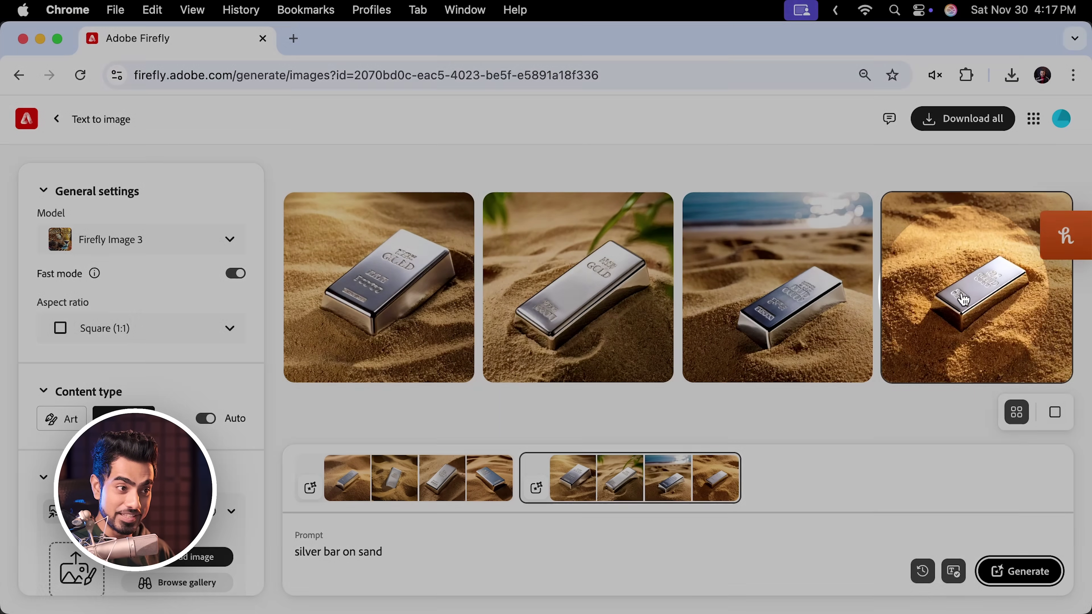
Set the fourth silver bar image as the style reference.
{"action": "mouse_move", "coordinate": [973, 319]}
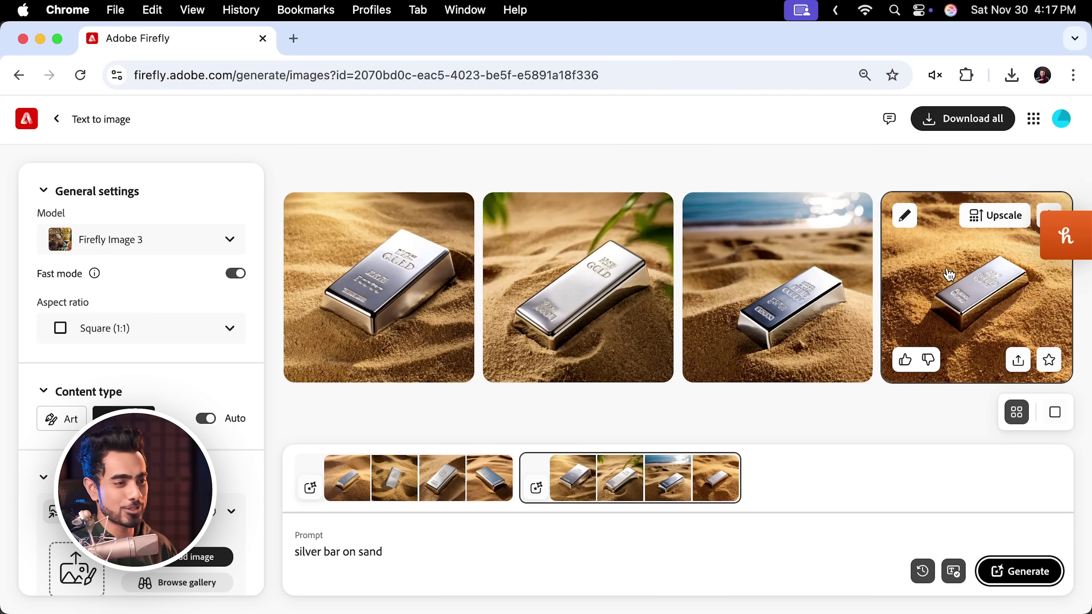
{"action": "left_click", "coordinate": [906, 216]}
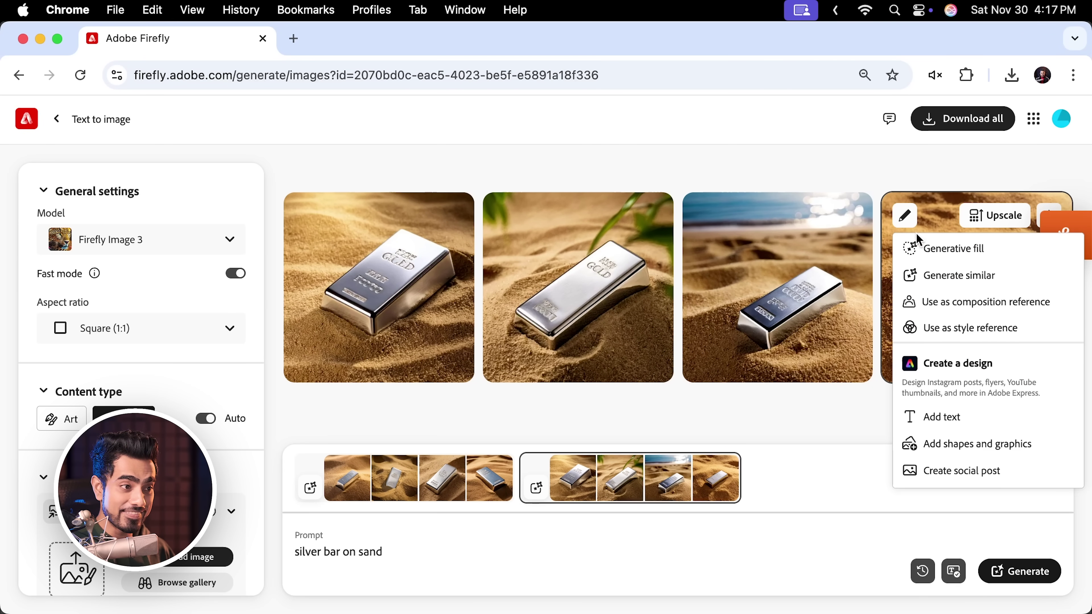
{"action": "left_click", "coordinate": [952, 338]}
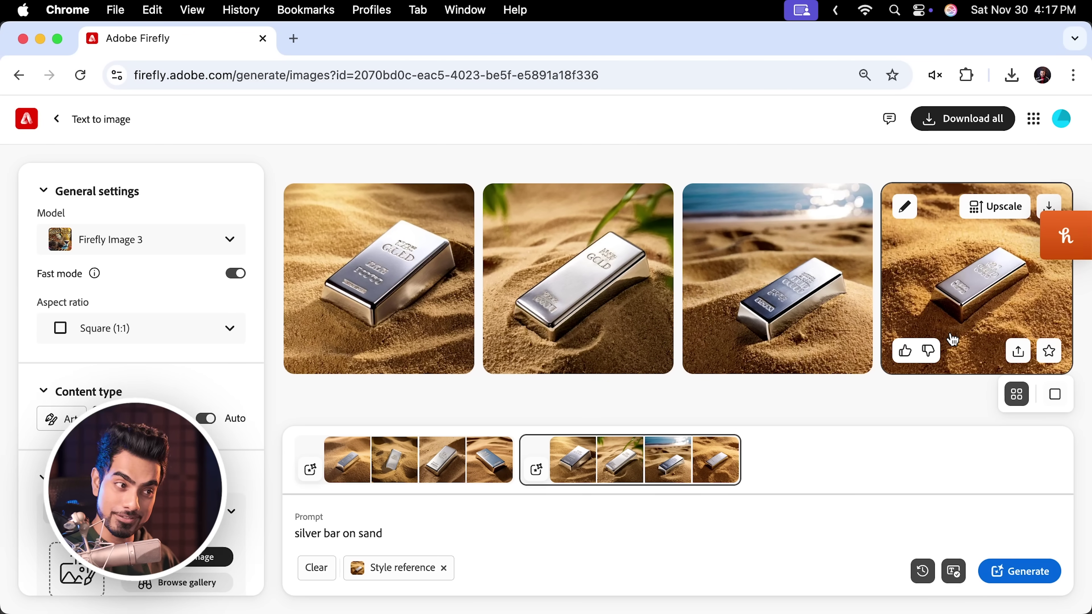
{"action": "scroll", "coordinate": [106, 462], "scroll_direction": "down", "scroll_amount": 5}
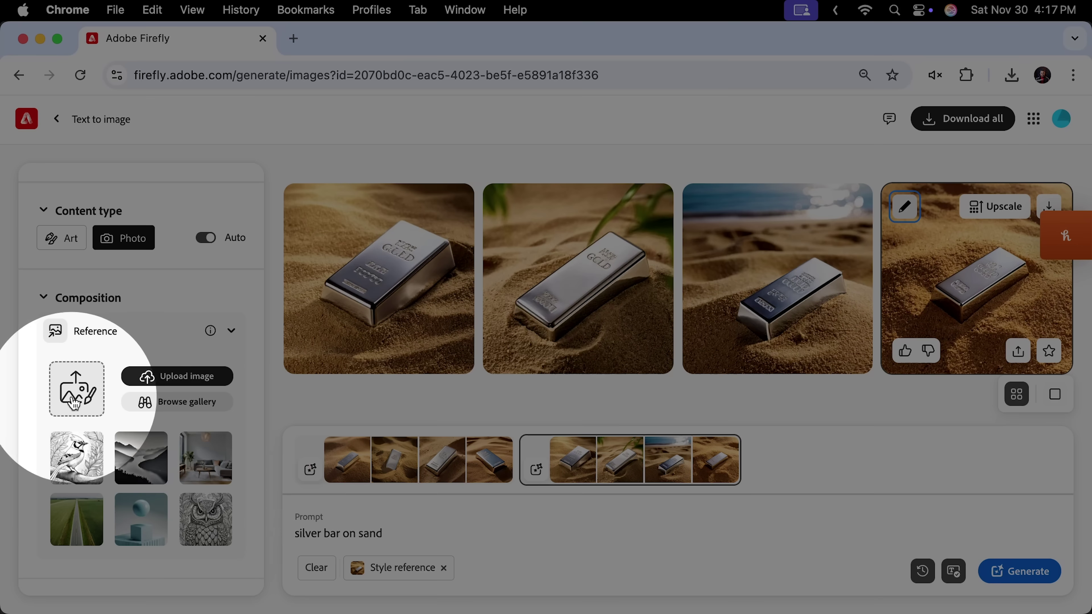
Upload Name3D.png as the composition reference.
{"action": "left_click", "coordinate": [95, 382]}
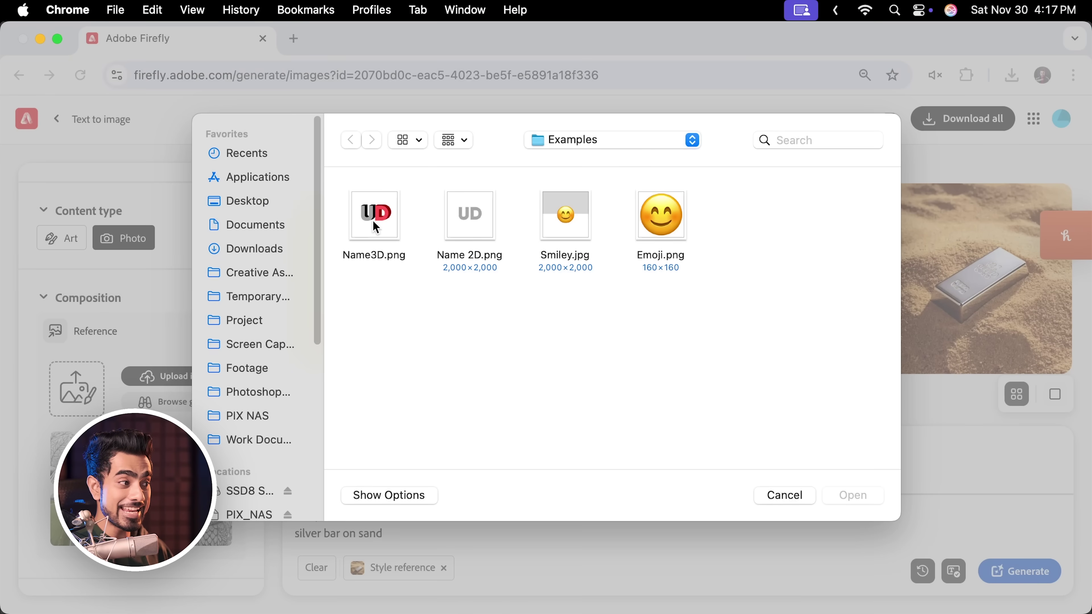
{"action": "left_click", "coordinate": [376, 228]}
{"action": "left_click", "coordinate": [853, 496]}
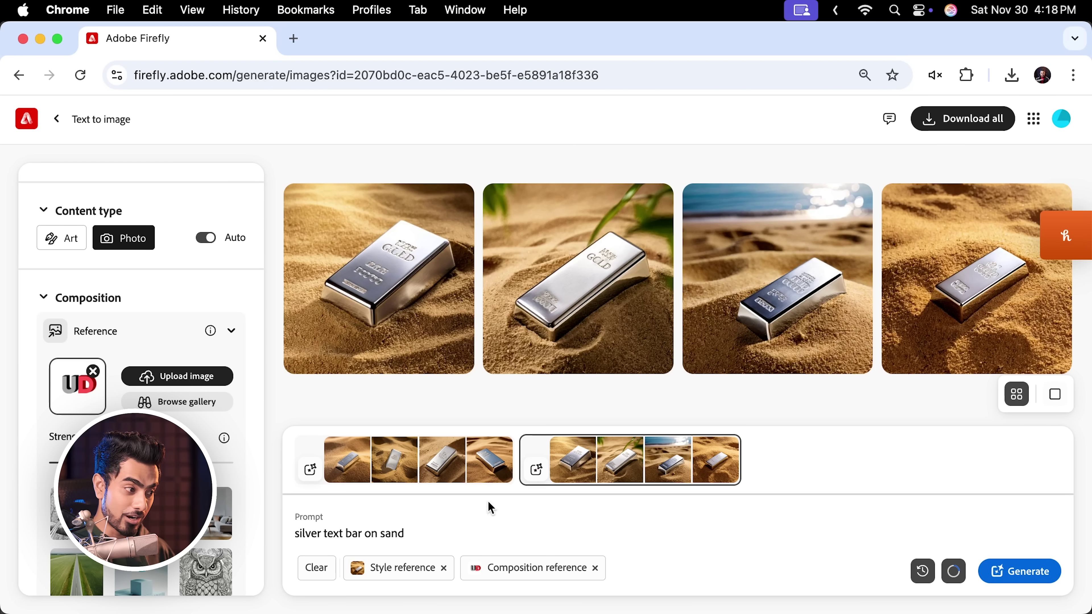
Generate two sets of silver UD letter images and browse them full size.
{"action": "left_click", "coordinate": [1022, 572]}
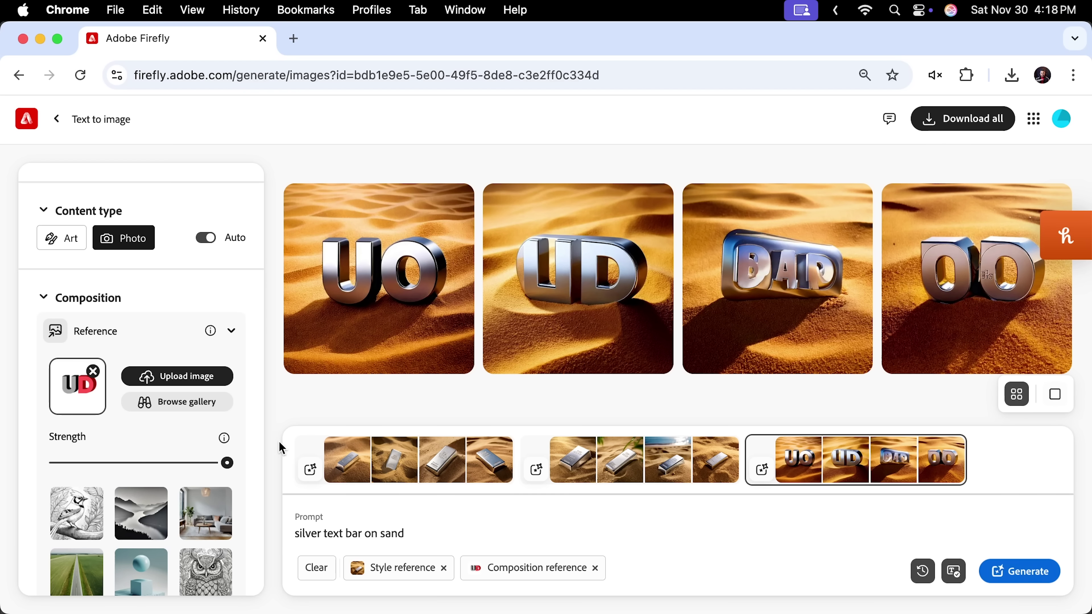
{"action": "left_click", "coordinate": [1003, 572]}
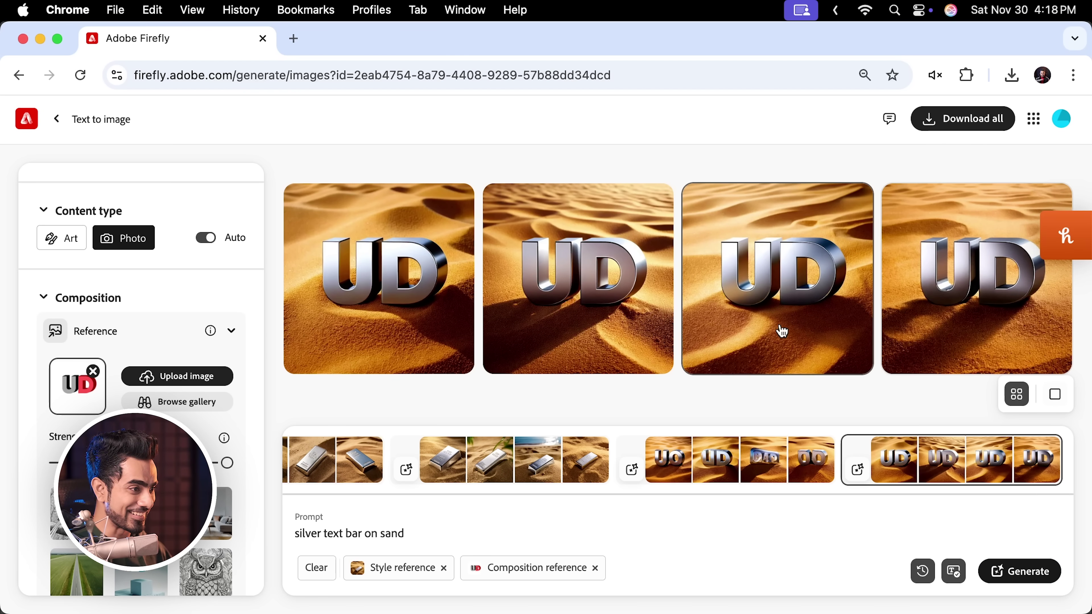
{"action": "left_click", "coordinate": [404, 319]}
{"action": "left_click", "coordinate": [771, 357]}
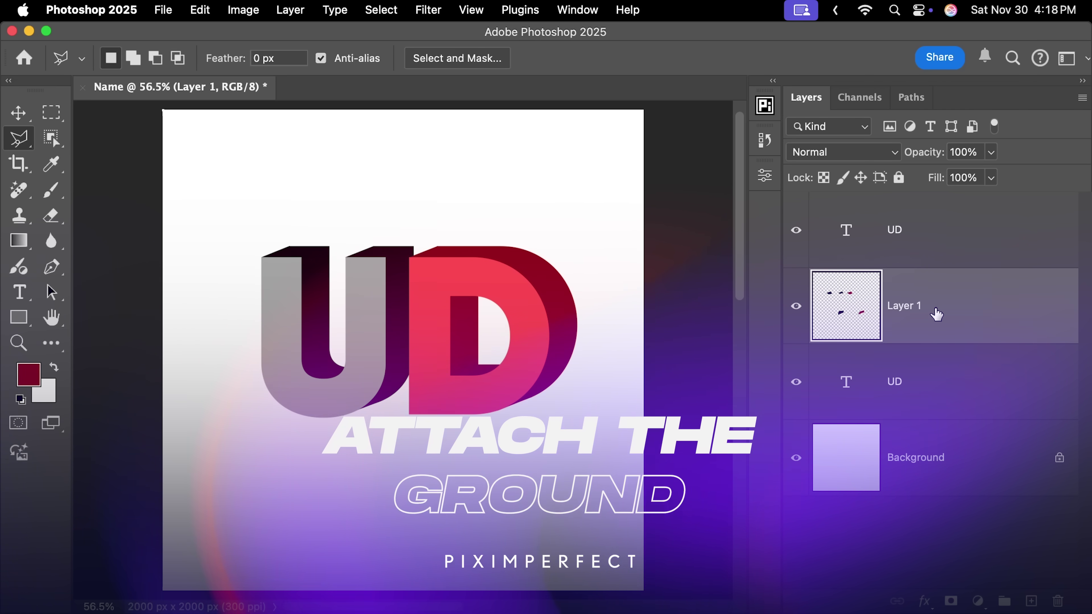
On a new top layer, brush a bright yellow sand wave across the canvas bottom.
{"action": "left_click", "coordinate": [943, 245]}
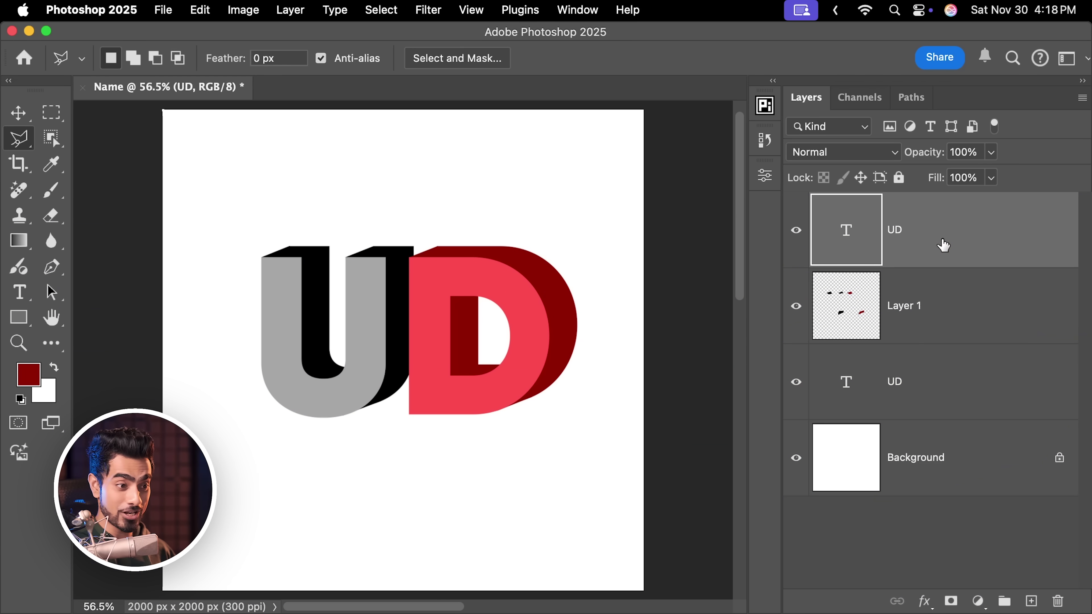
{"action": "left_click", "coordinate": [1032, 602]}
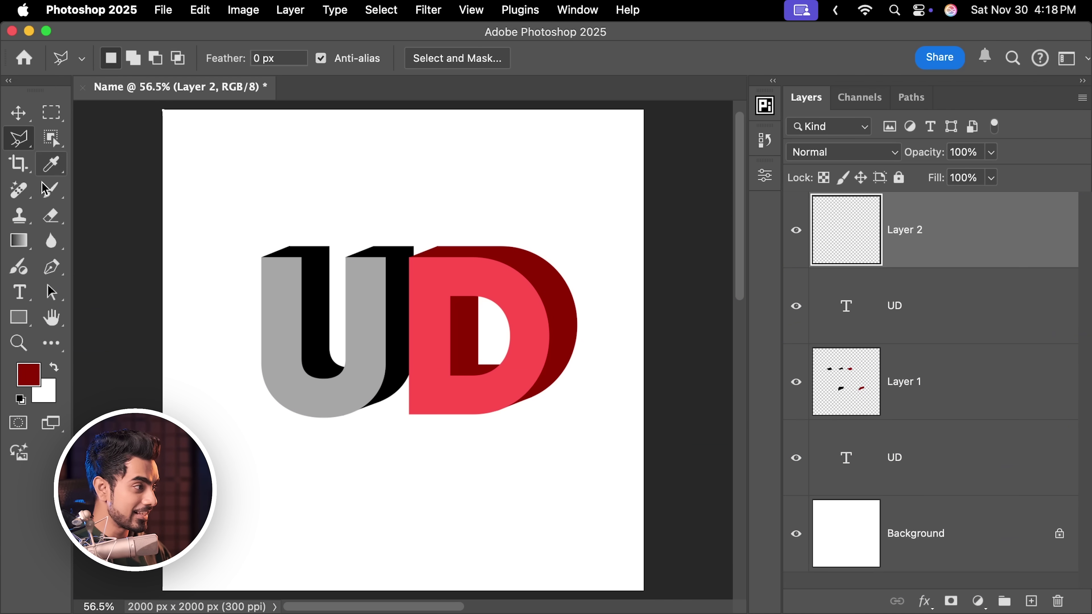
{"action": "left_click", "coordinate": [46, 189]}
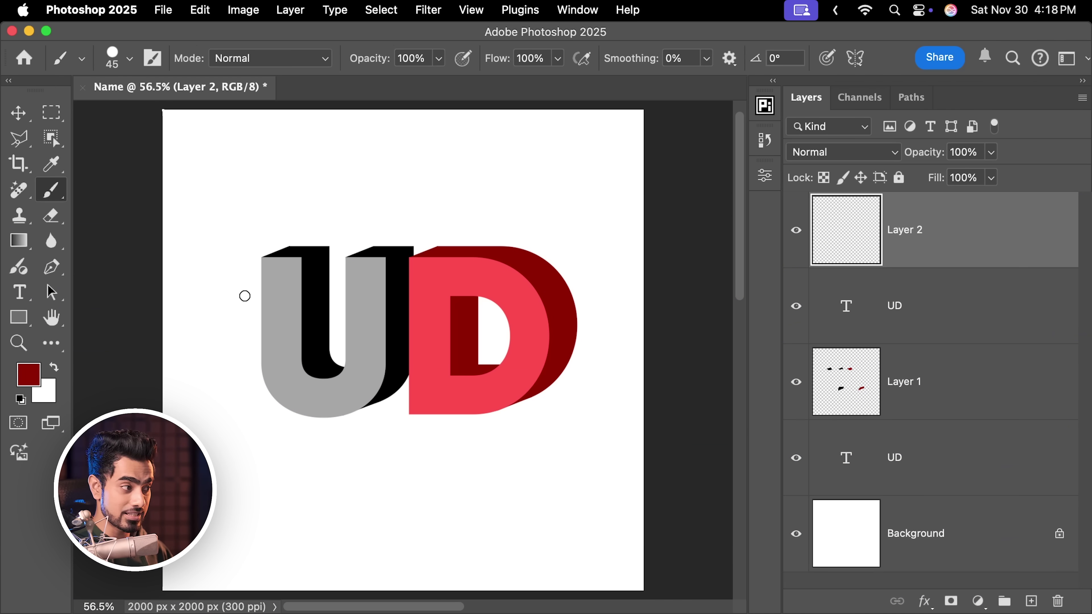
{"action": "left_click", "coordinate": [28, 374]}
{"action": "left_click", "coordinate": [880, 525]}
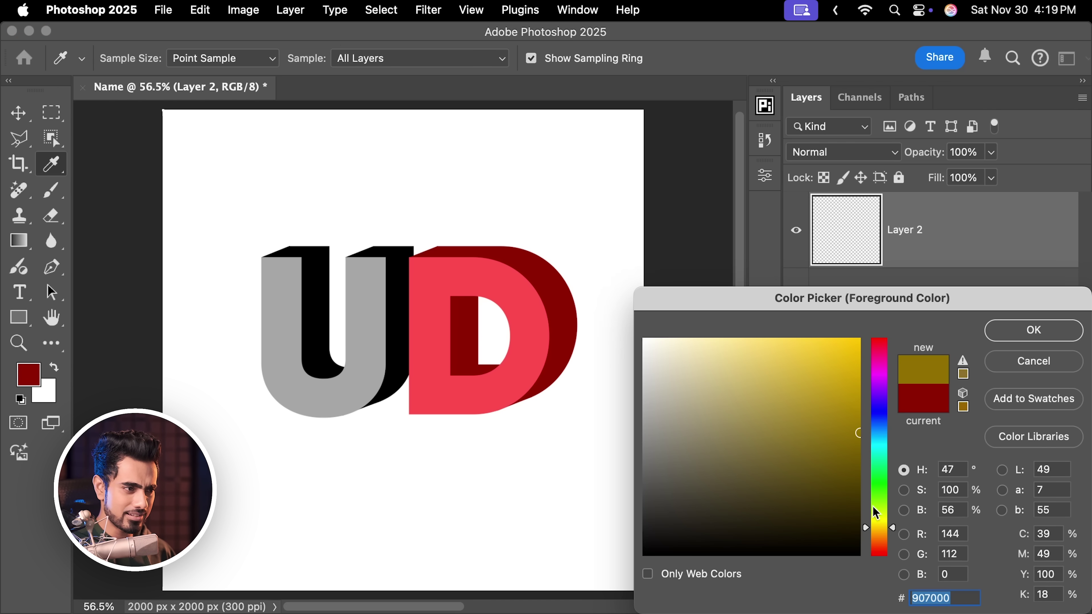
{"action": "left_click_drag", "start_coordinate": [839, 387], "coordinate": [817, 317]}
{"action": "left_click", "coordinate": [1034, 330]}
{"action": "mouse_move", "coordinate": [222, 380]}
{"action": "left_mouse_down"}
{"action": "mouse_move", "coordinate": [306, 404]}
{"action": "mouse_move", "coordinate": [398, 391]}
{"action": "mouse_move", "coordinate": [478, 402]}
{"action": "mouse_move", "coordinate": [728, 359]}
{"action": "mouse_move", "coordinate": [492, 414]}
{"action": "mouse_move", "coordinate": [198, 430]}
{"action": "mouse_move", "coordinate": [596, 436]}
{"action": "mouse_move", "coordinate": [300, 527]}
{"action": "mouse_move", "coordinate": [670, 505]}
{"action": "left_mouse_up"}
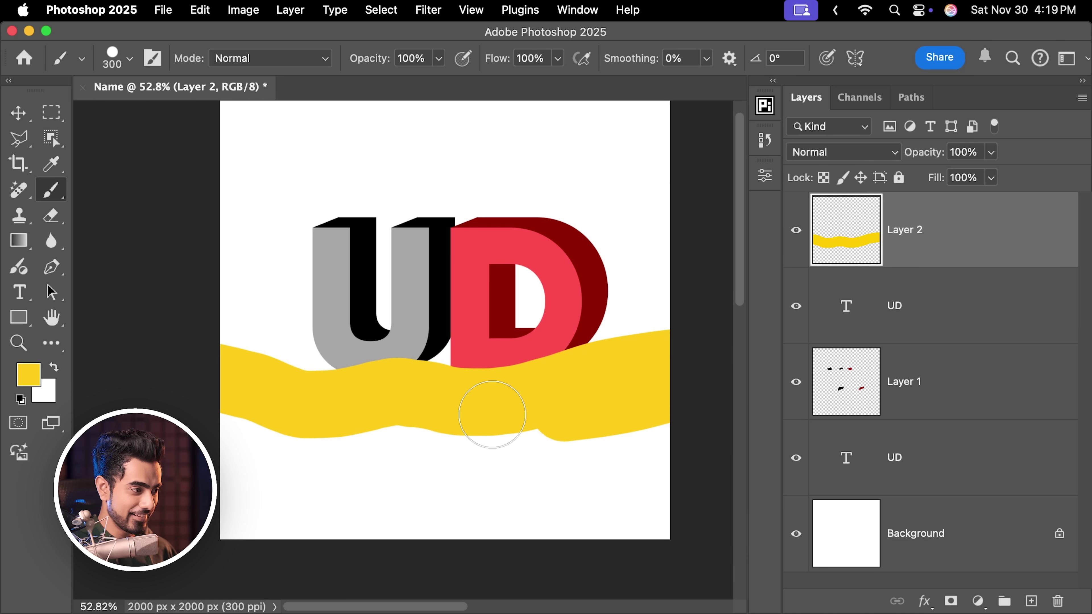
{"action": "scroll", "coordinate": [267, 133], "scroll_direction": "up", "scroll_amount": 1}
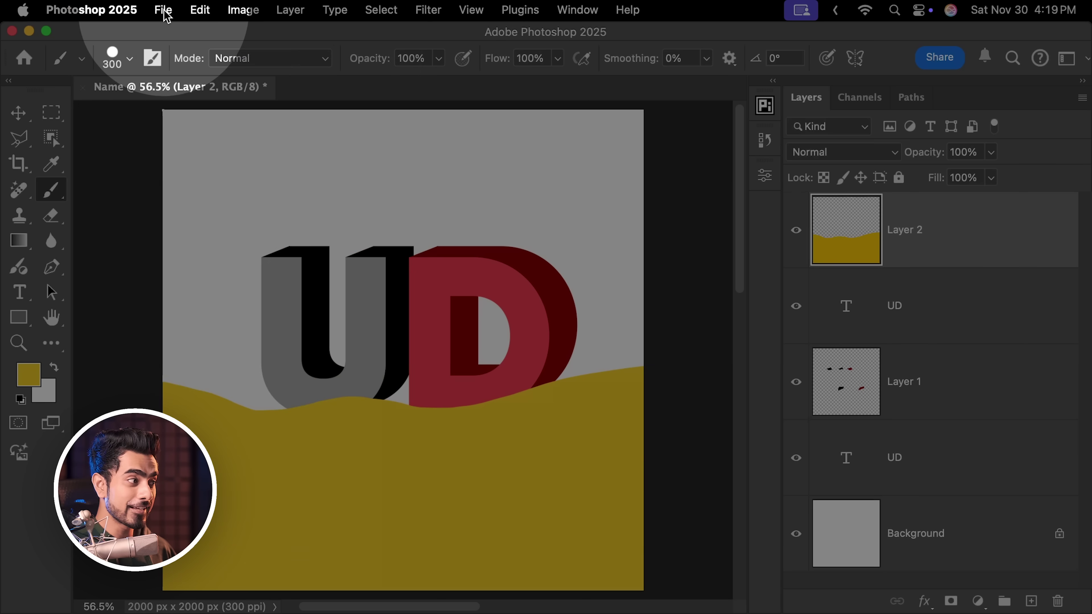
Quick Export the sand composition as a PNG.
{"action": "left_click", "coordinate": [163, 10]}
{"action": "mouse_move", "coordinate": [258, 282]}
{"action": "left_click", "coordinate": [493, 286]}
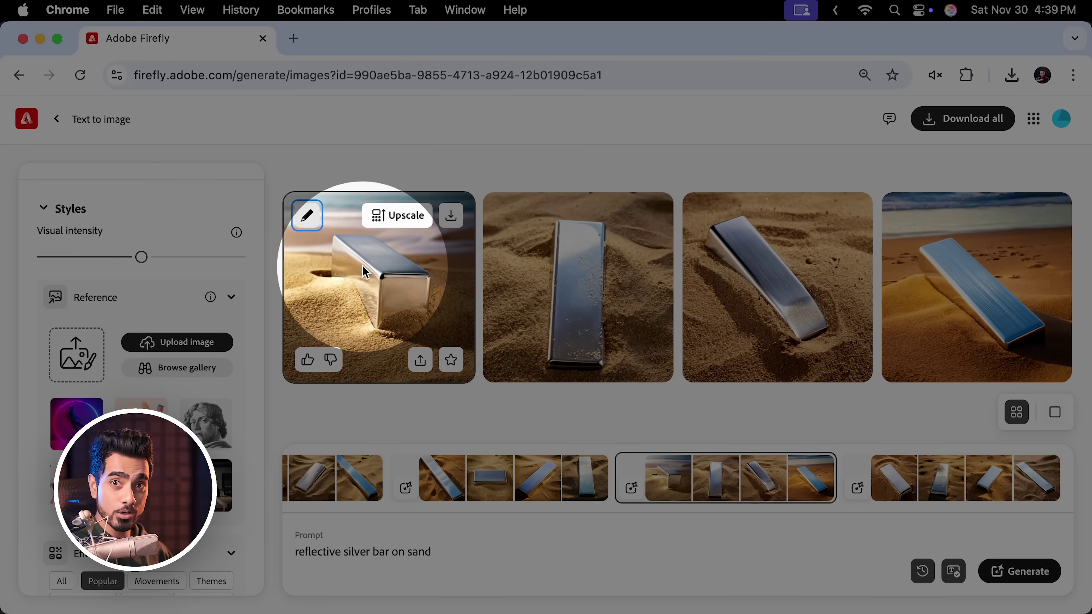
Use the first silver bar image as style reference and Name3d with sand.png as composition reference.
{"action": "left_click", "coordinate": [307, 214]}
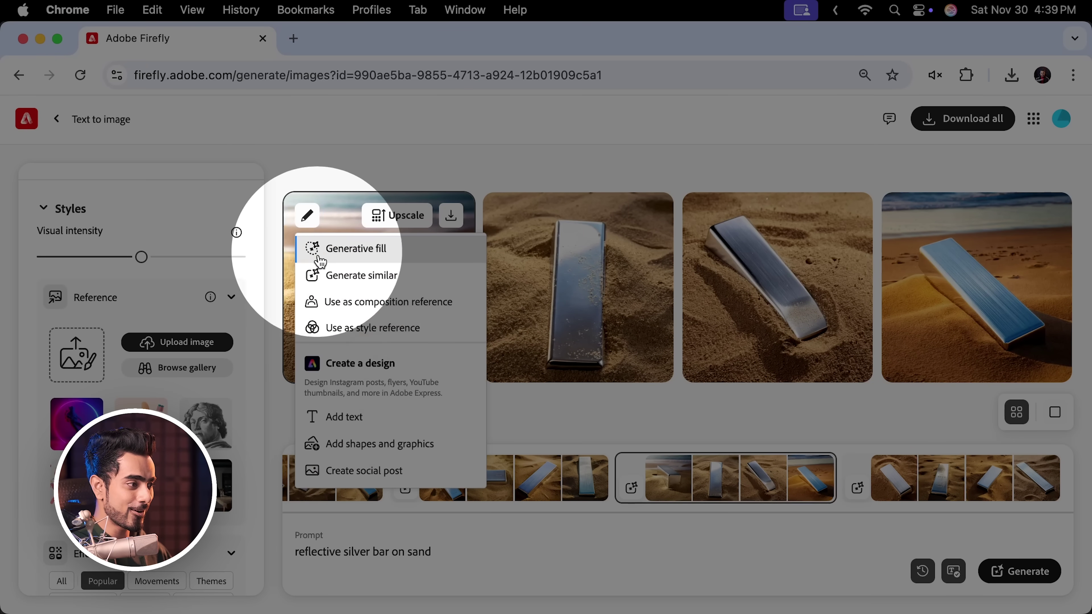
{"action": "left_click", "coordinate": [353, 328]}
{"action": "scroll", "coordinate": [177, 370], "scroll_direction": "up", "scroll_amount": 10}
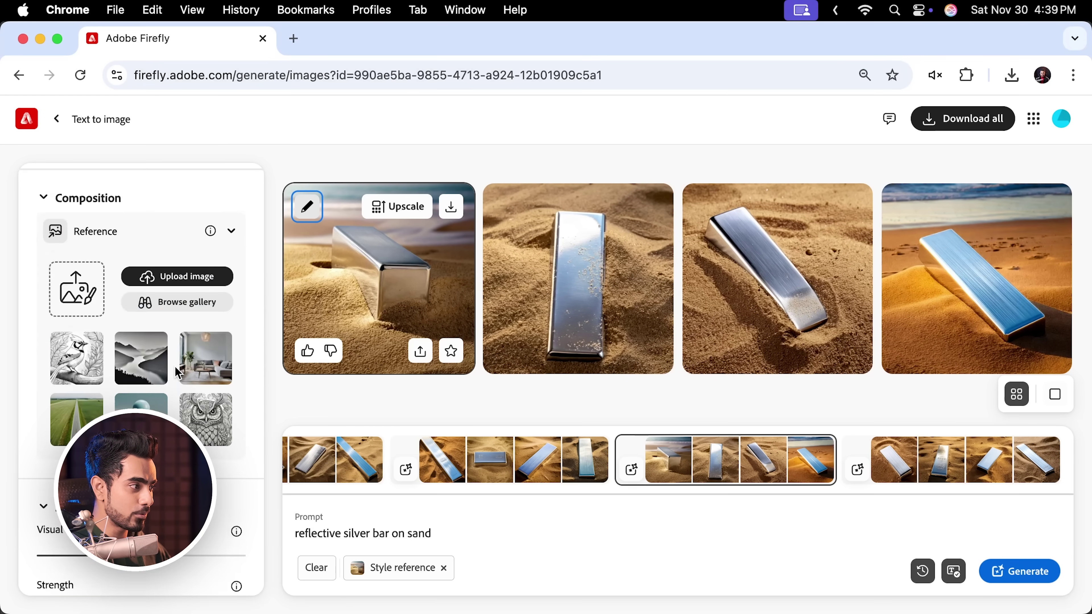
{"action": "scroll", "coordinate": [176, 371], "scroll_direction": "down", "scroll_amount": 4}
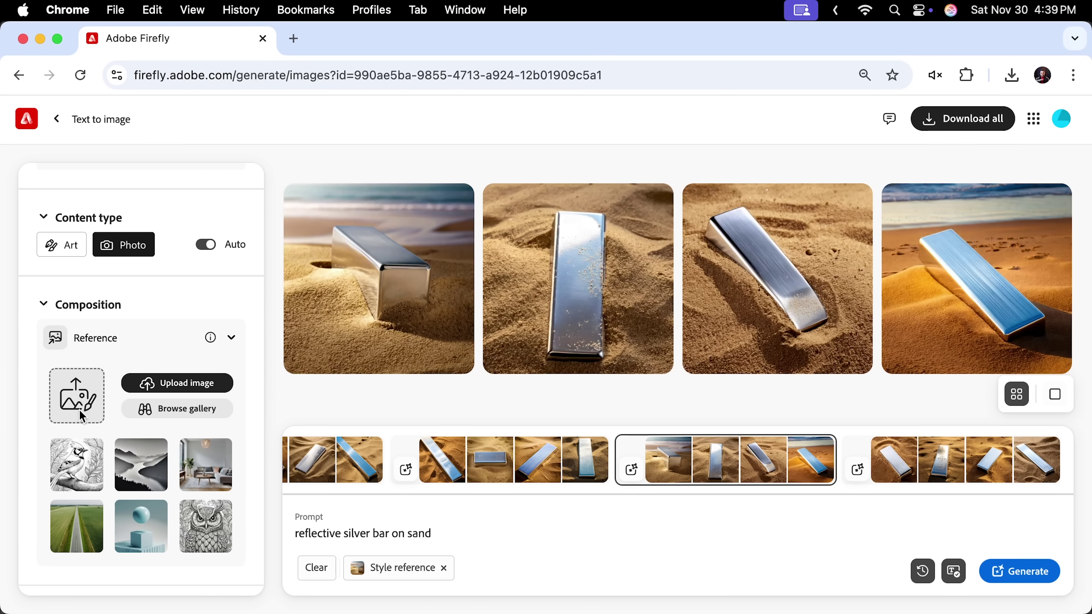
{"action": "left_click", "coordinate": [80, 404]}
{"action": "left_click", "coordinate": [388, 228]}
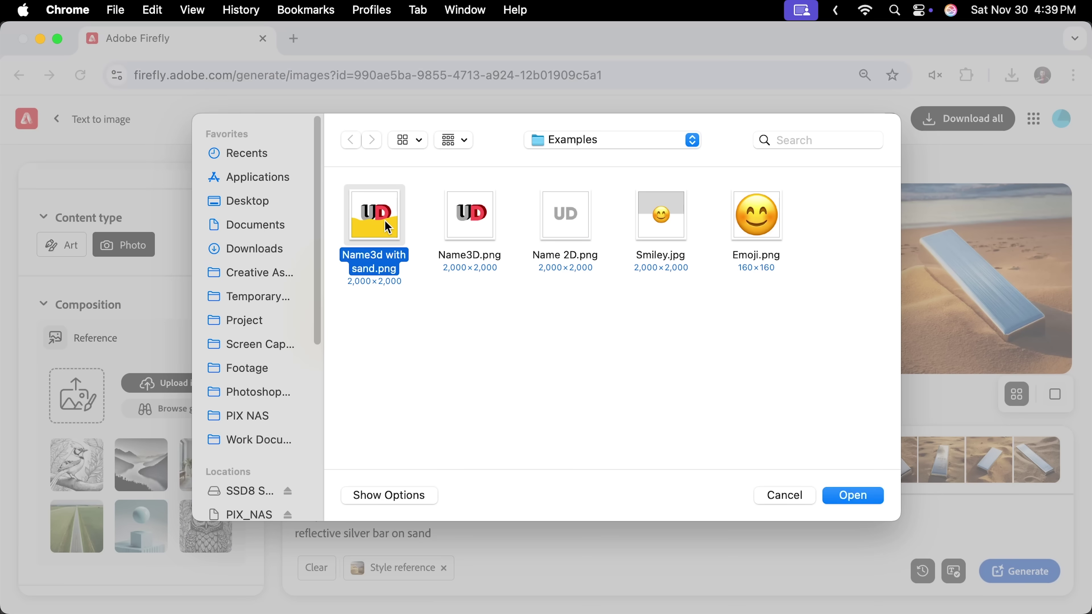
{"action": "left_click", "coordinate": [851, 497]}
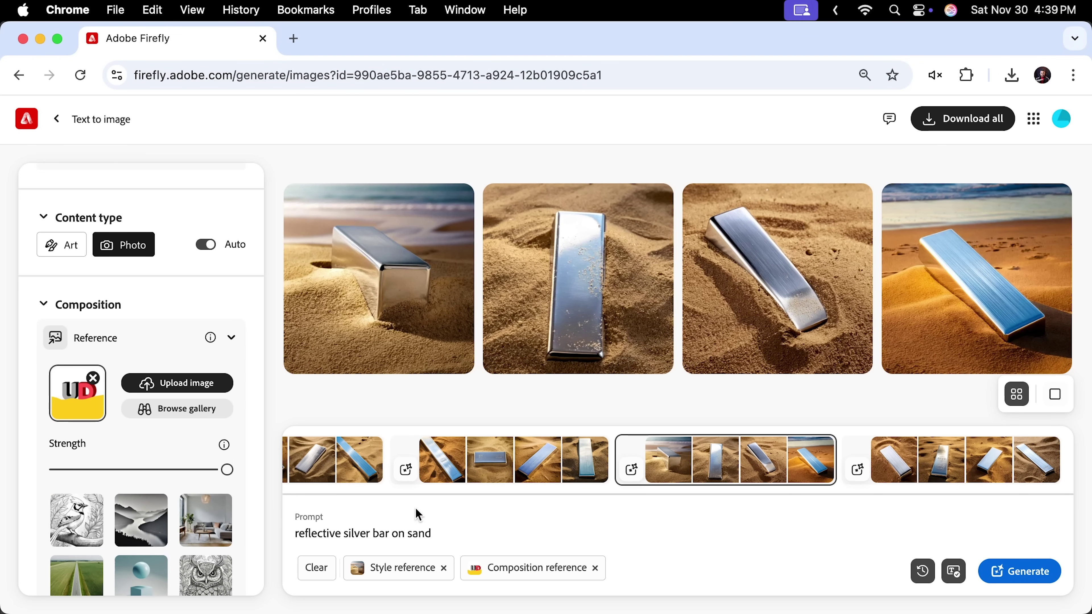
Generate images from both references and open the third result enlarged.
{"action": "left_click", "coordinate": [1021, 572]}
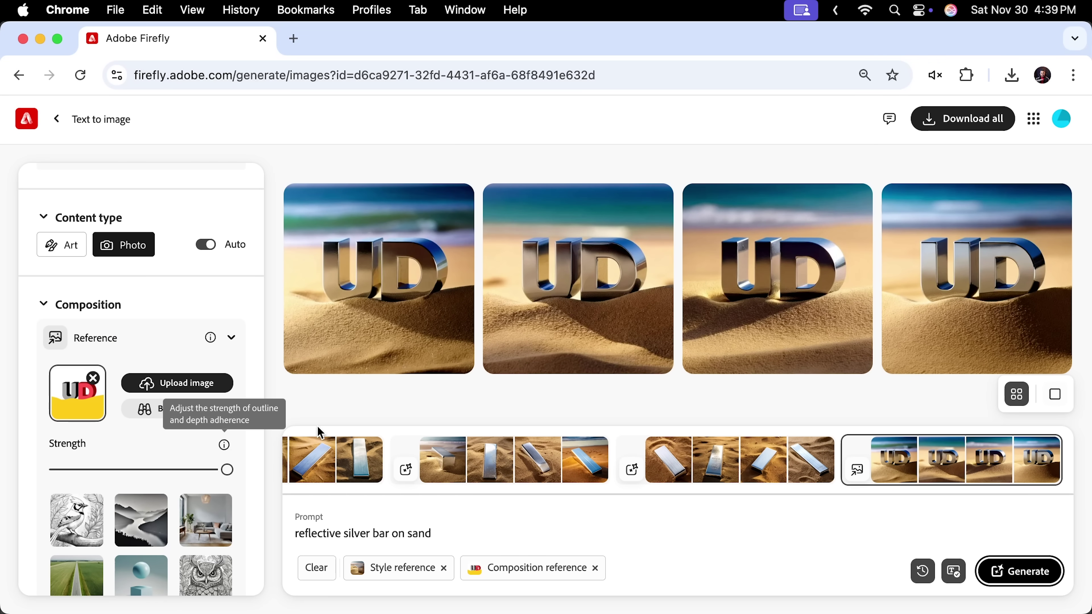
{"action": "mouse_move", "coordinate": [828, 340]}
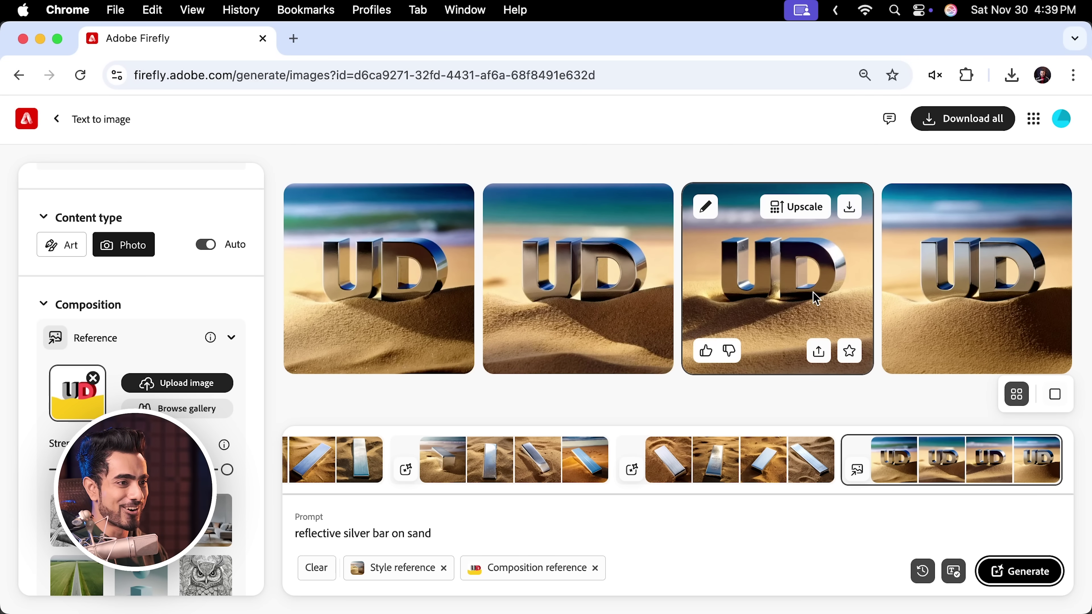
{"action": "left_click", "coordinate": [818, 284]}
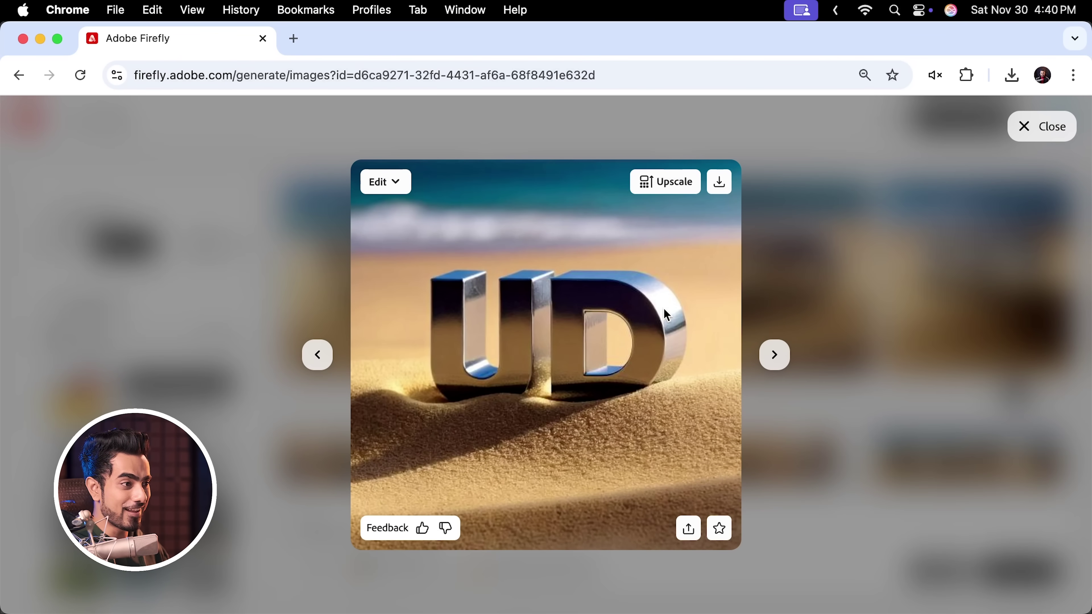
Upscale the enlarged half-buried silver UD image.
{"action": "left_click", "coordinate": [669, 180]}
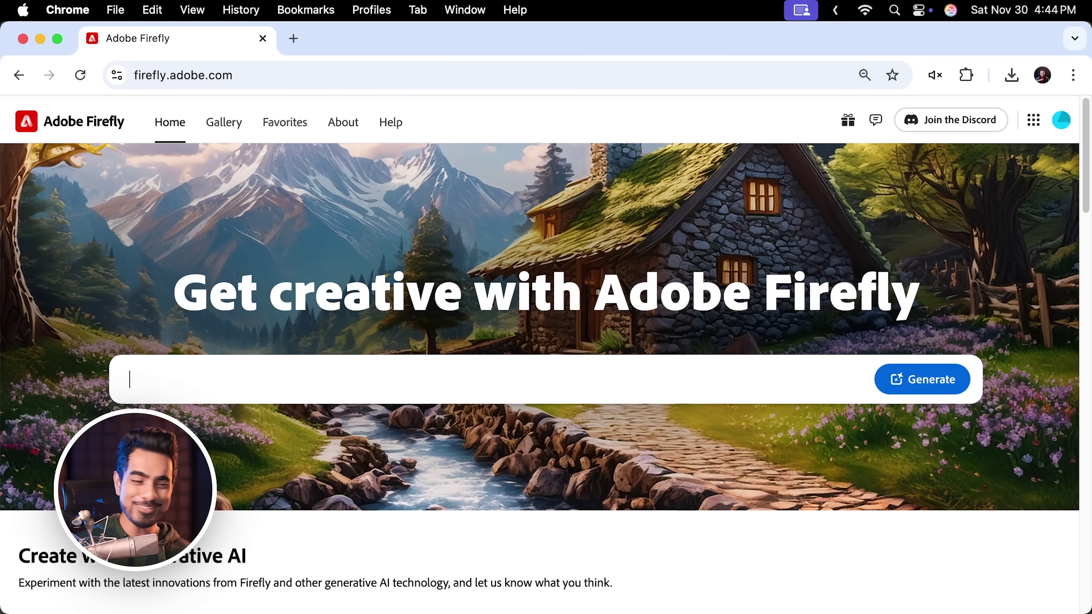
Paste the stone ball prompt, generate stone balls on black, and preview the first result.
{"action": "type", "text": "old stone ball with dramatic lighting on black background"}
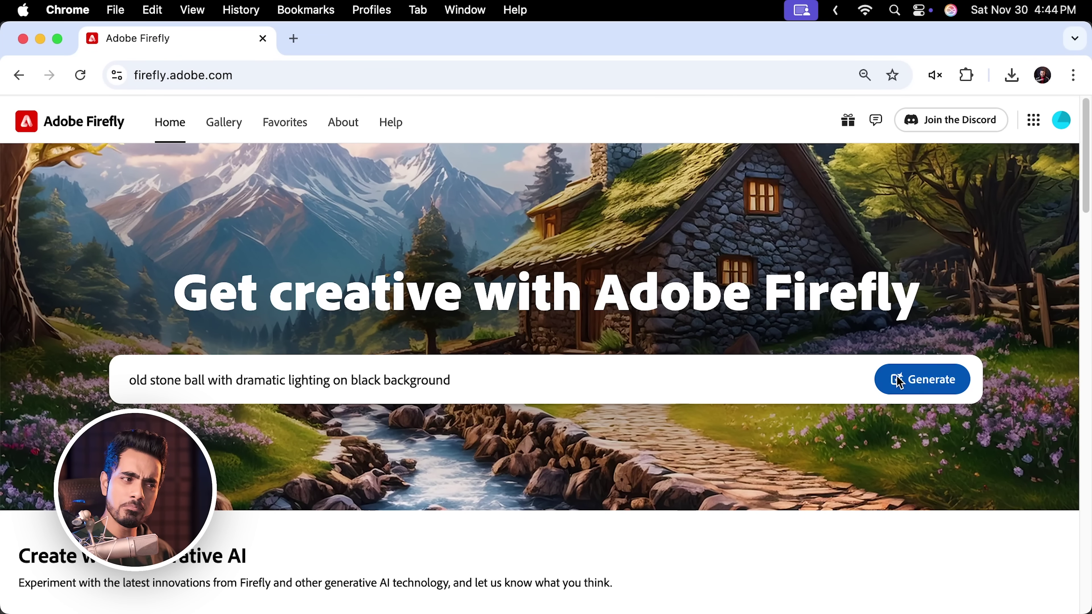
{"action": "left_click", "coordinate": [900, 382]}
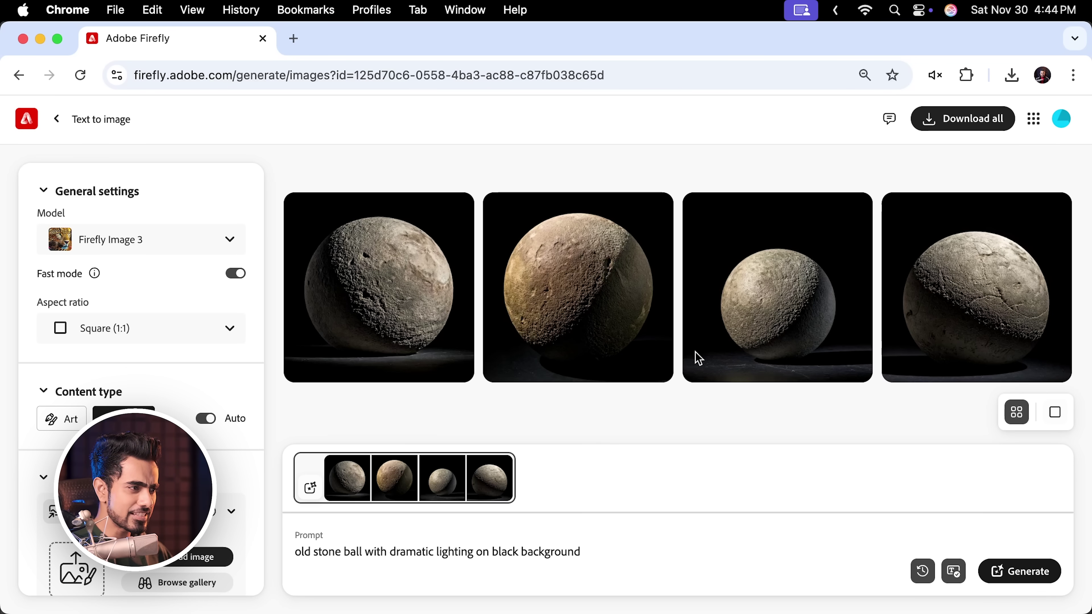
{"action": "left_click", "coordinate": [393, 297]}
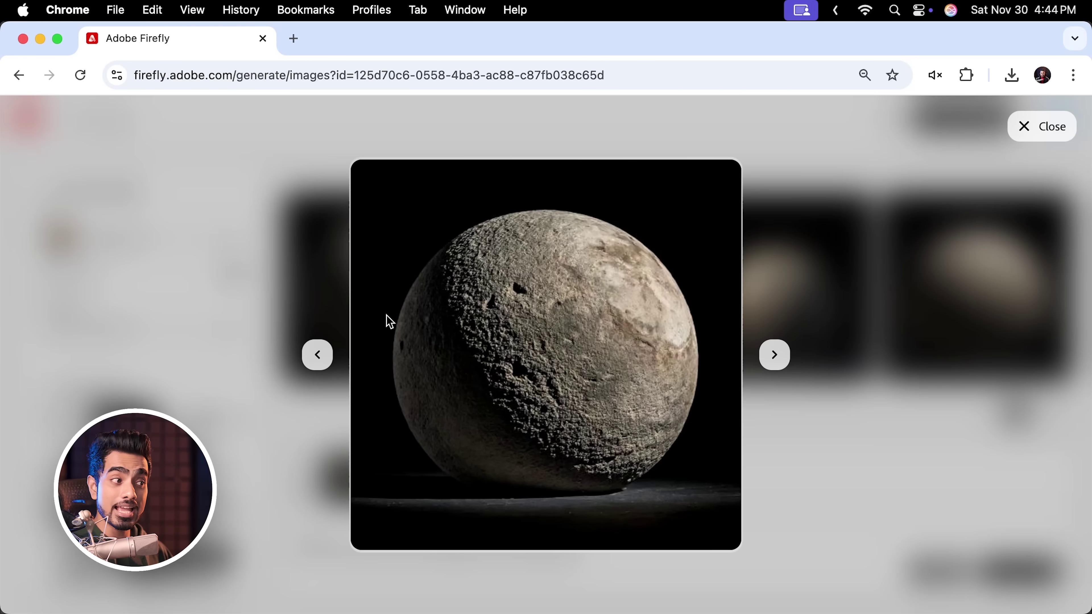
{"action": "key", "text": "Escape"}
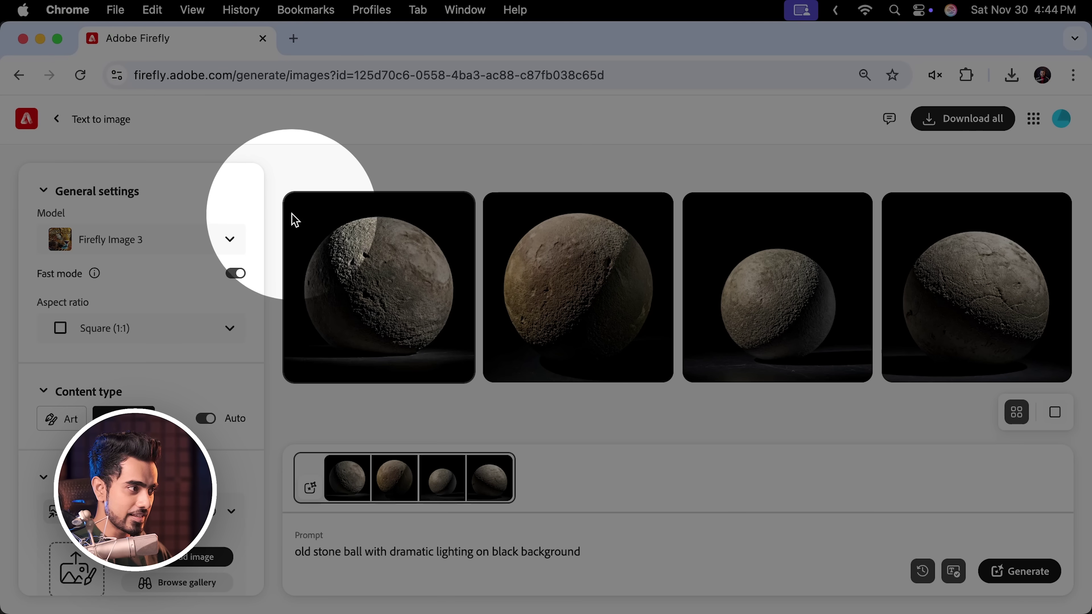
Make the first stone ball the style reference and upload Portrait.jpeg as composition reference.
{"action": "left_click", "coordinate": [307, 211]}
{"action": "left_click", "coordinate": [342, 329]}
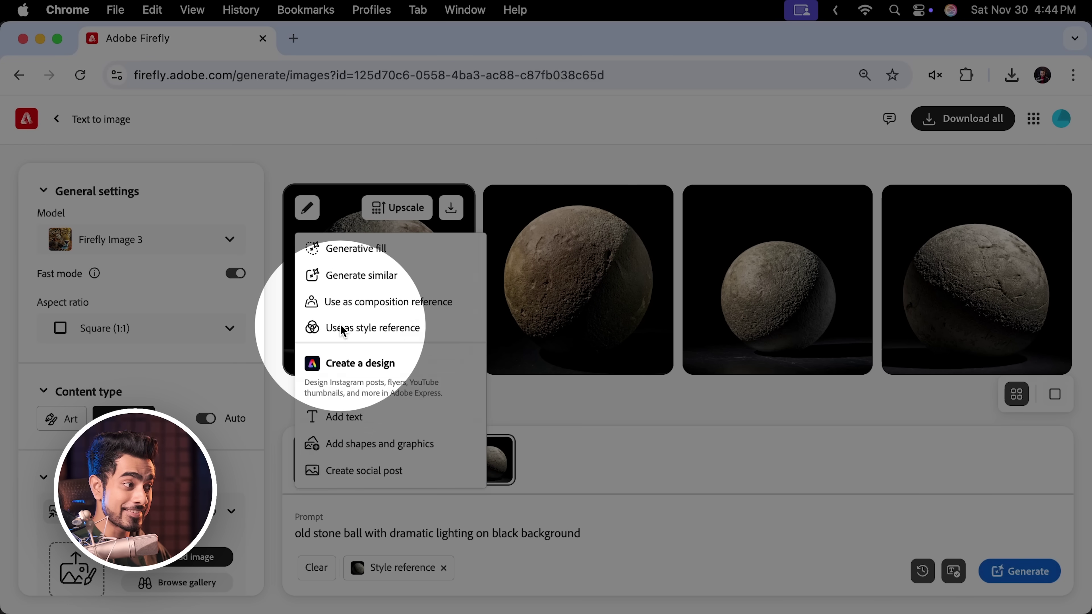
{"action": "scroll", "coordinate": [208, 348], "scroll_direction": "down", "scroll_amount": 2}
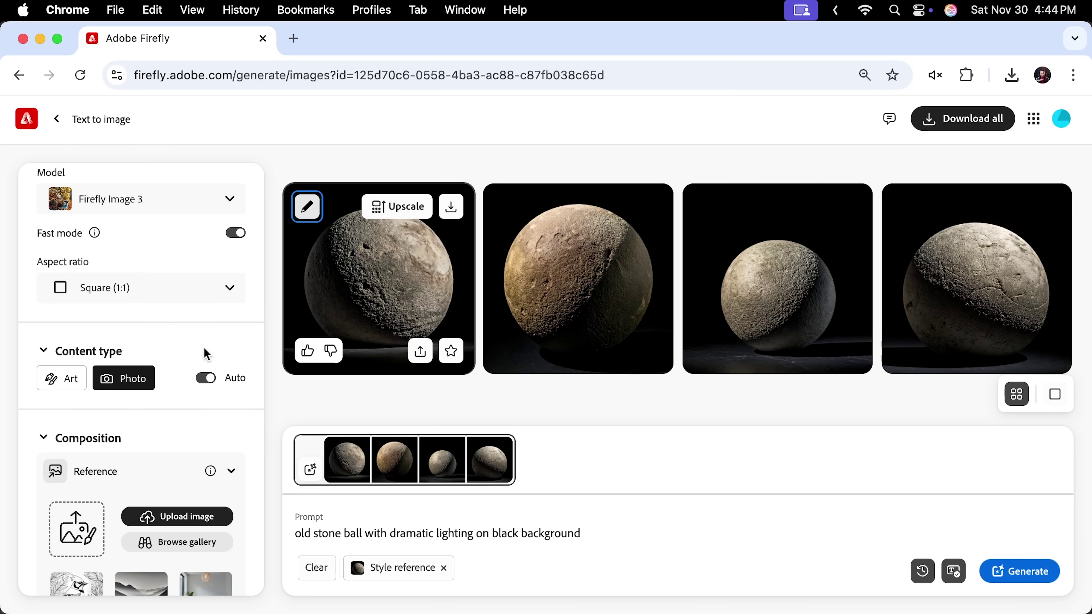
{"action": "scroll", "coordinate": [206, 353], "scroll_direction": "down", "scroll_amount": 3}
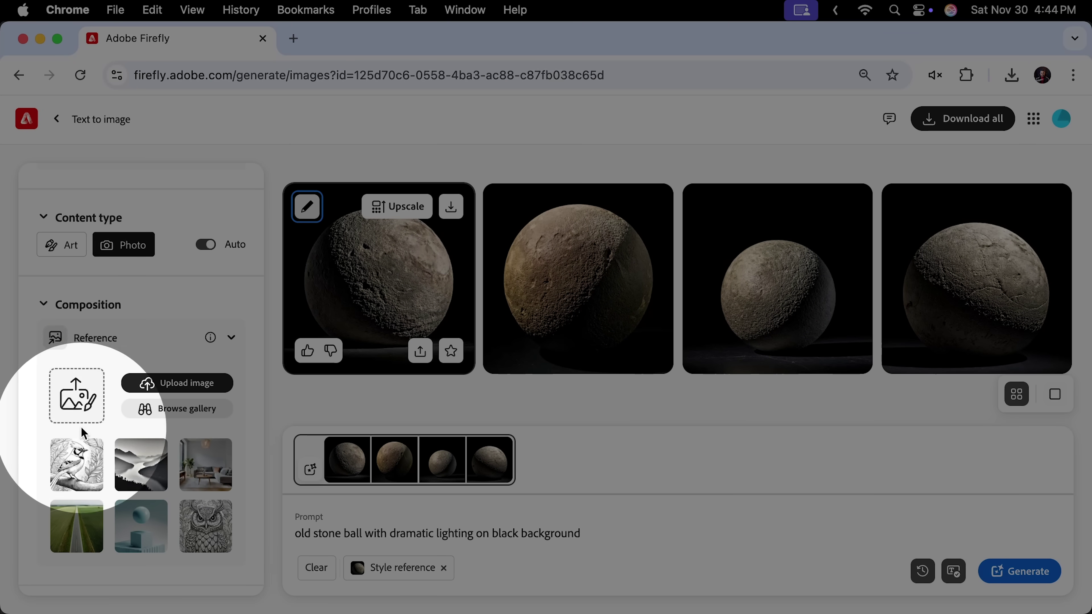
{"action": "left_click", "coordinate": [82, 393]}
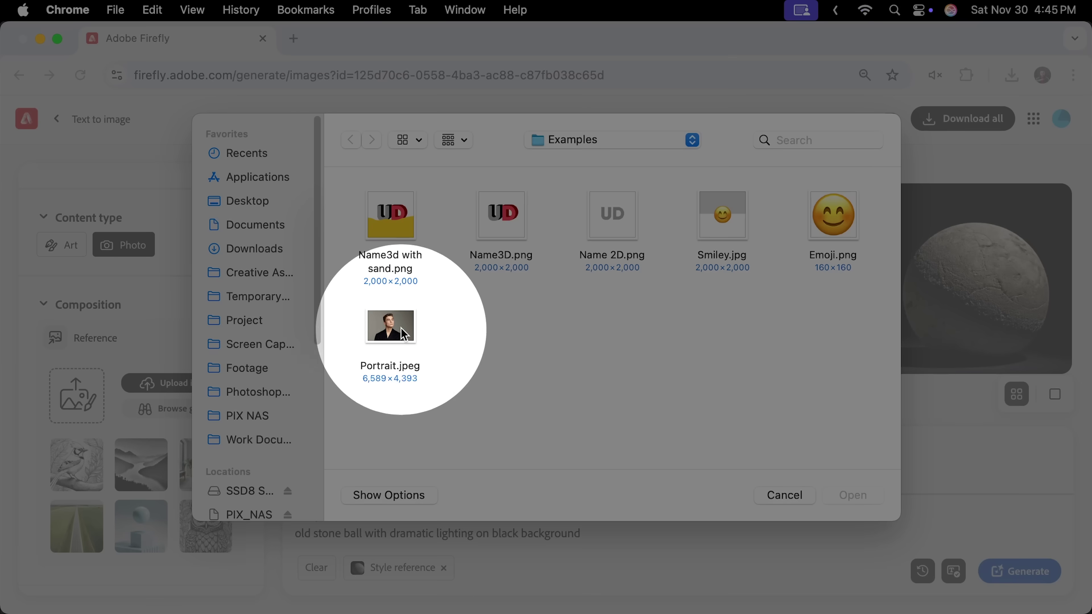
{"action": "left_click", "coordinate": [395, 334]}
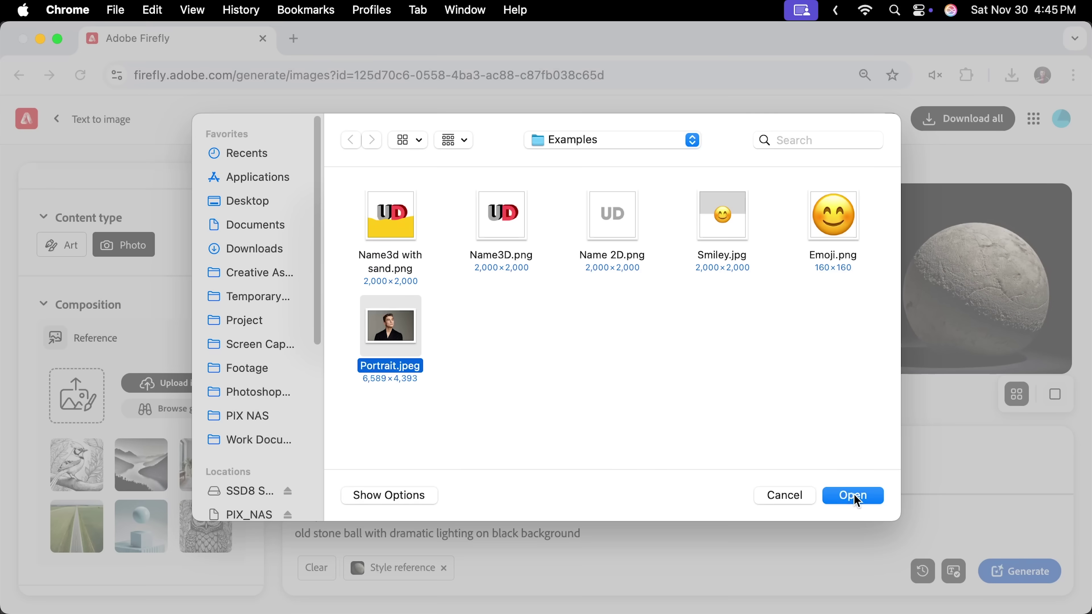
{"action": "left_click", "coordinate": [854, 495]}
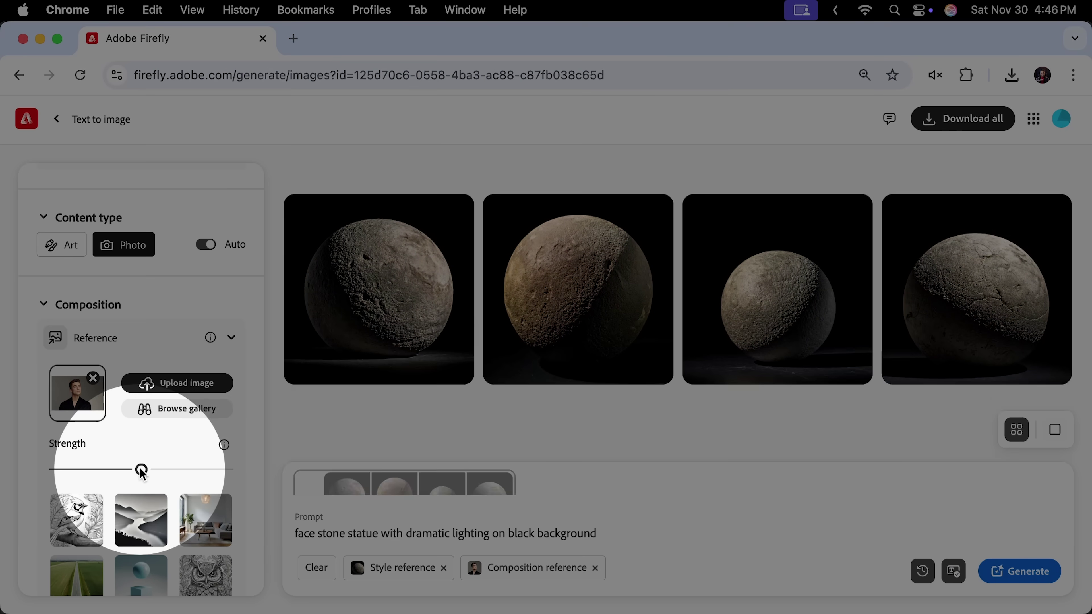
Set composition strength to maximum, generate 'face stone statue' busts, and preview the first two.
{"action": "left_click_drag", "start_coordinate": [142, 469], "coordinate": [227, 469]}
{"action": "left_click", "coordinate": [1010, 581]}
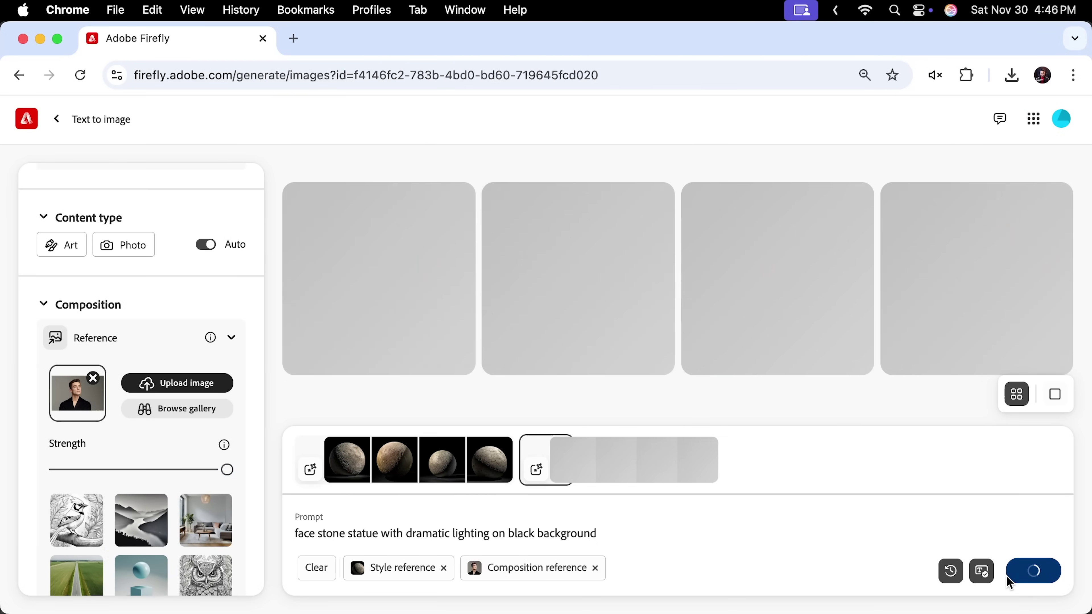
{"action": "left_click", "coordinate": [601, 279]}
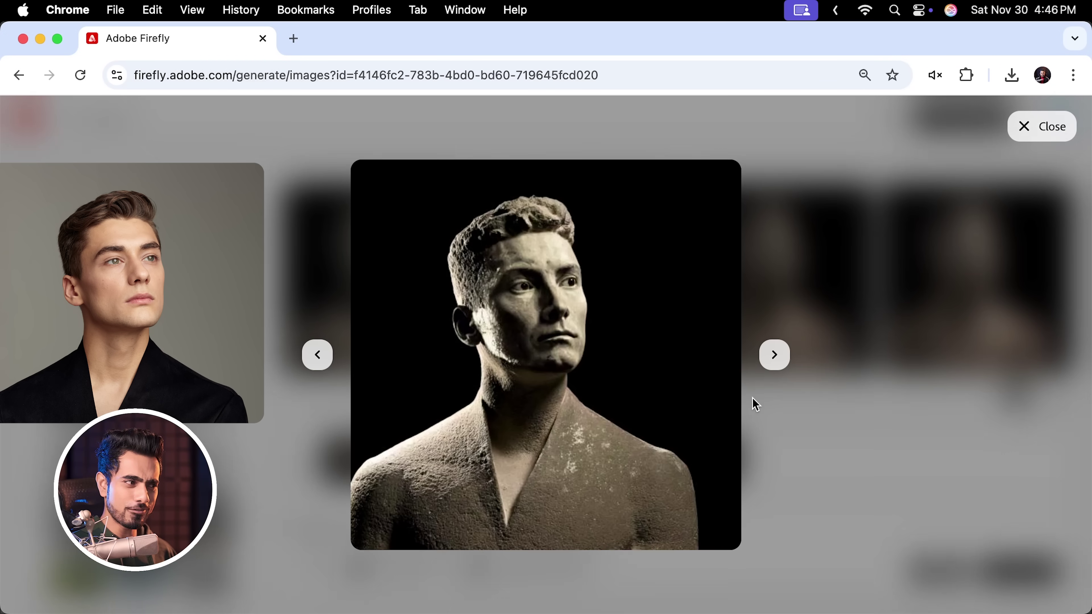
{"action": "left_click", "coordinate": [832, 390]}
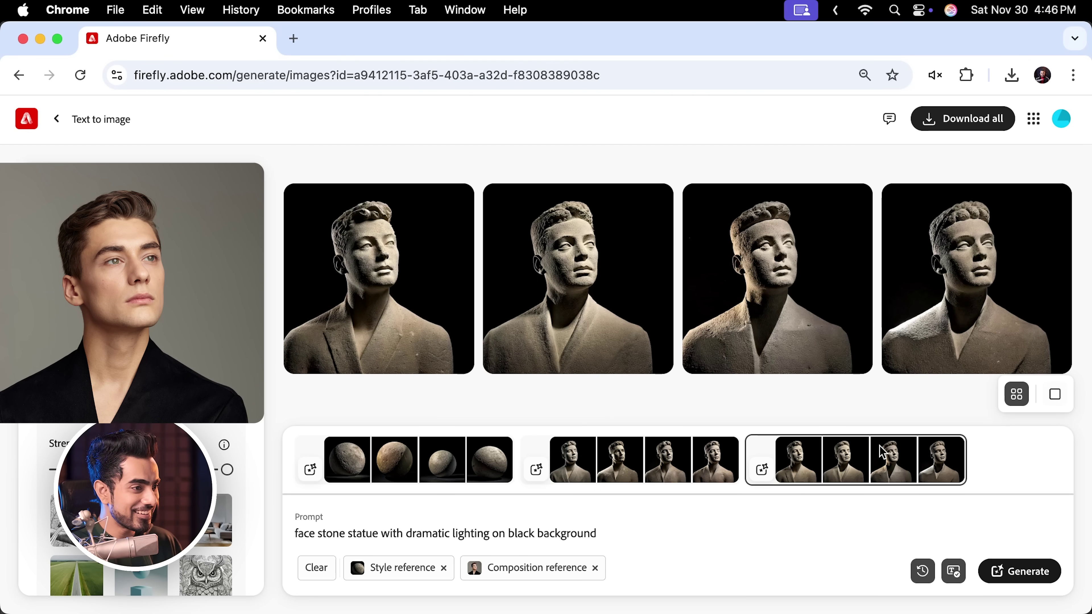
{"action": "left_click", "coordinate": [378, 307]}
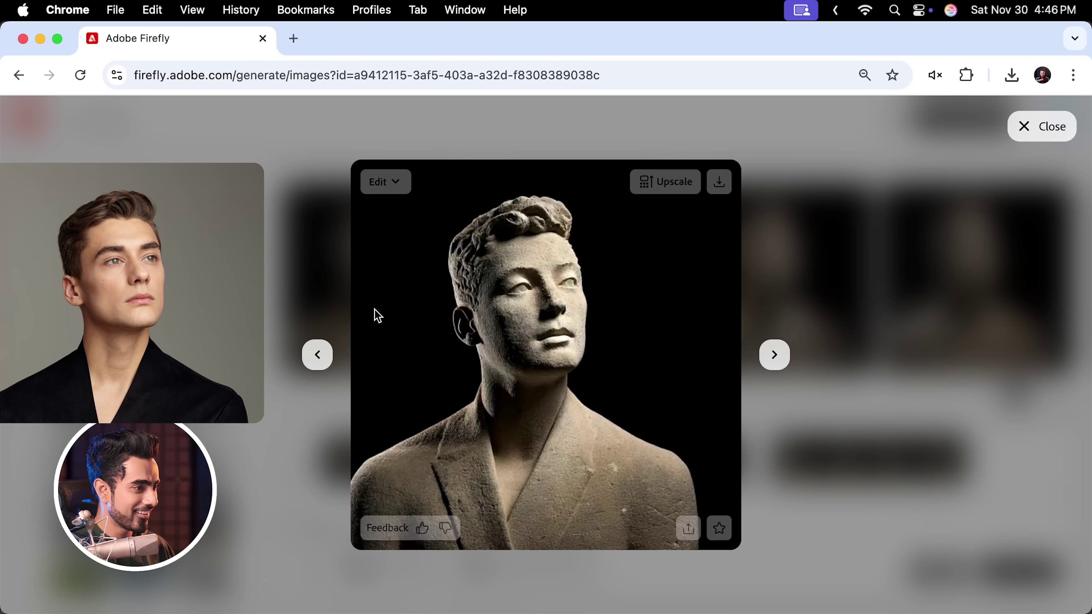
{"action": "left_click", "coordinate": [841, 393]}
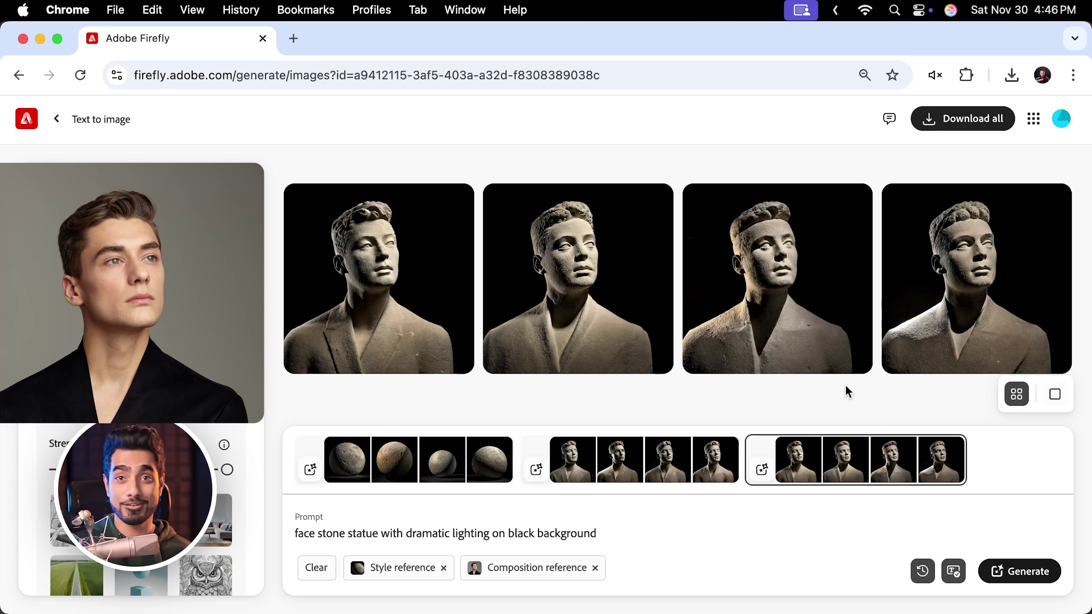